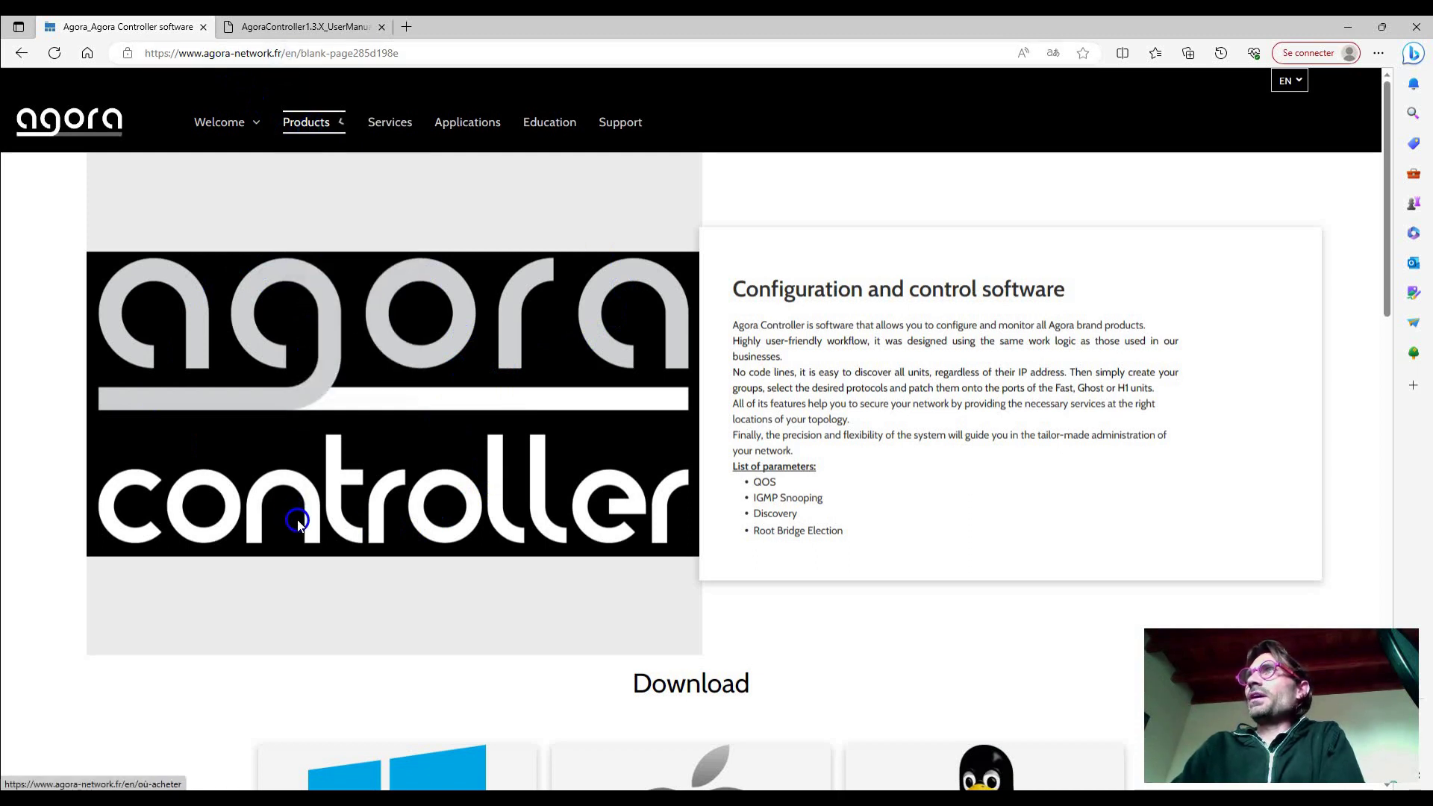
- Scroll to the product page's Download section and open the Windows download center
scroll(298, 522, "down", 3)
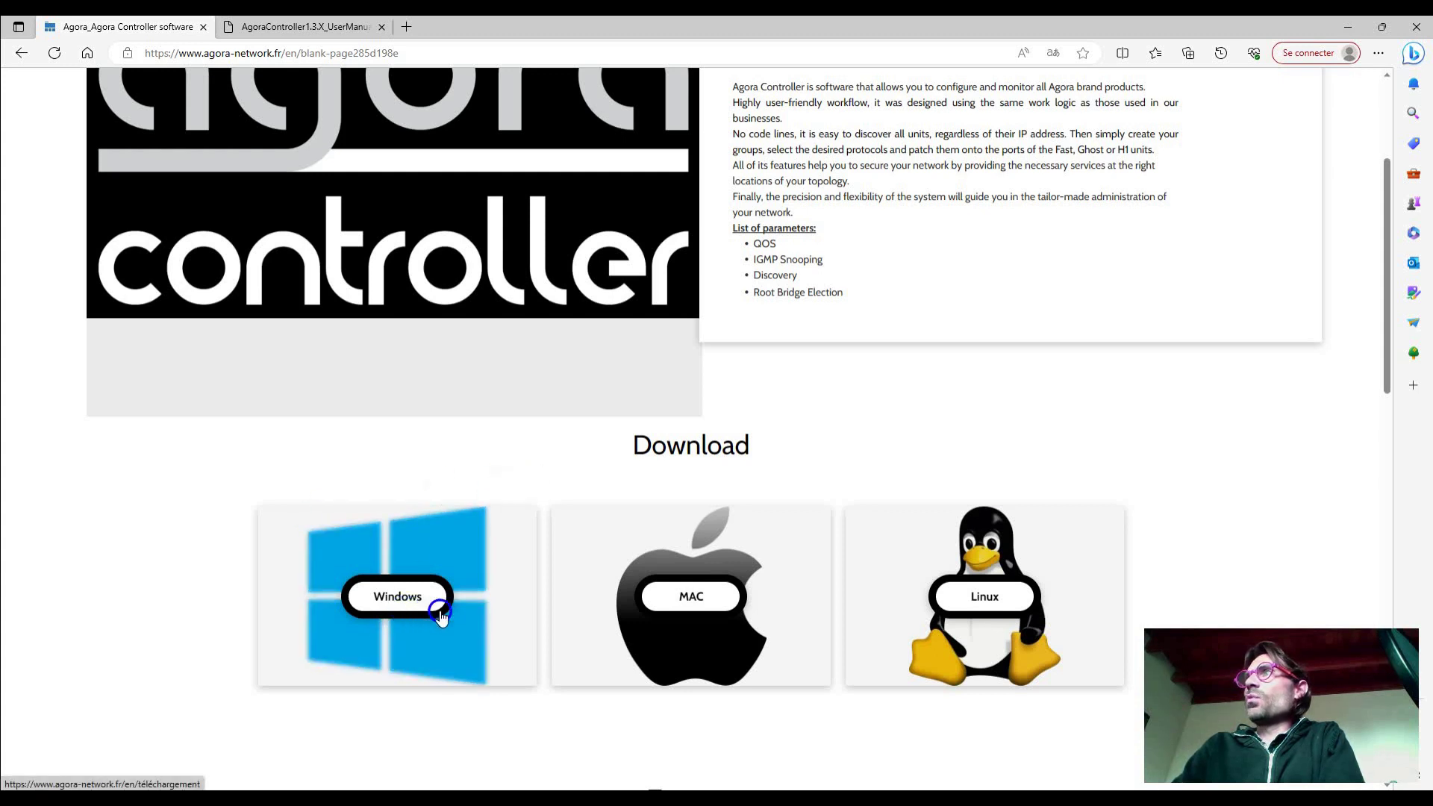
left_click(407, 599)
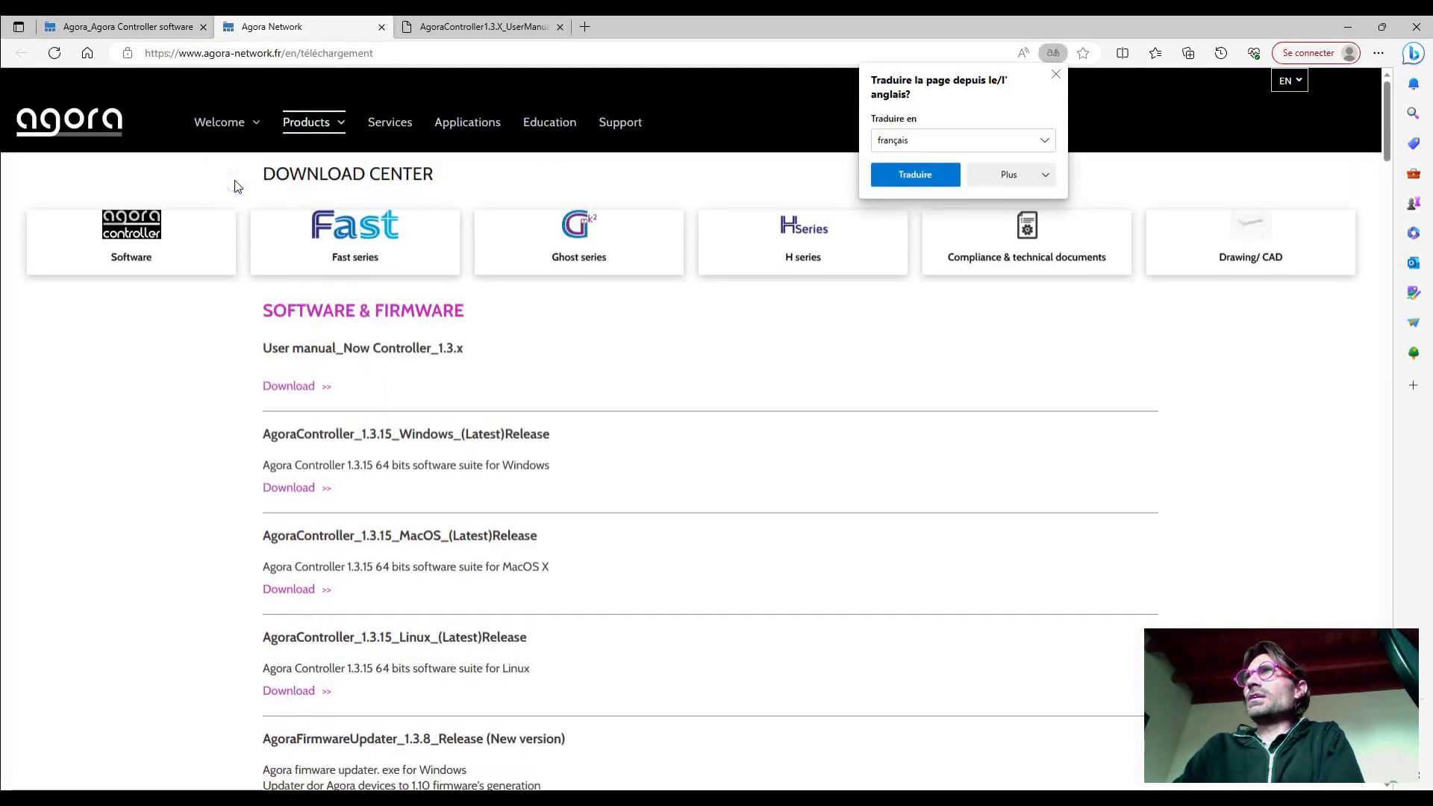
- Browse the Software & Firmware list, pointing out the Windows and MacOS 1.3.15 releases
scroll(202, 427, "down", 1)
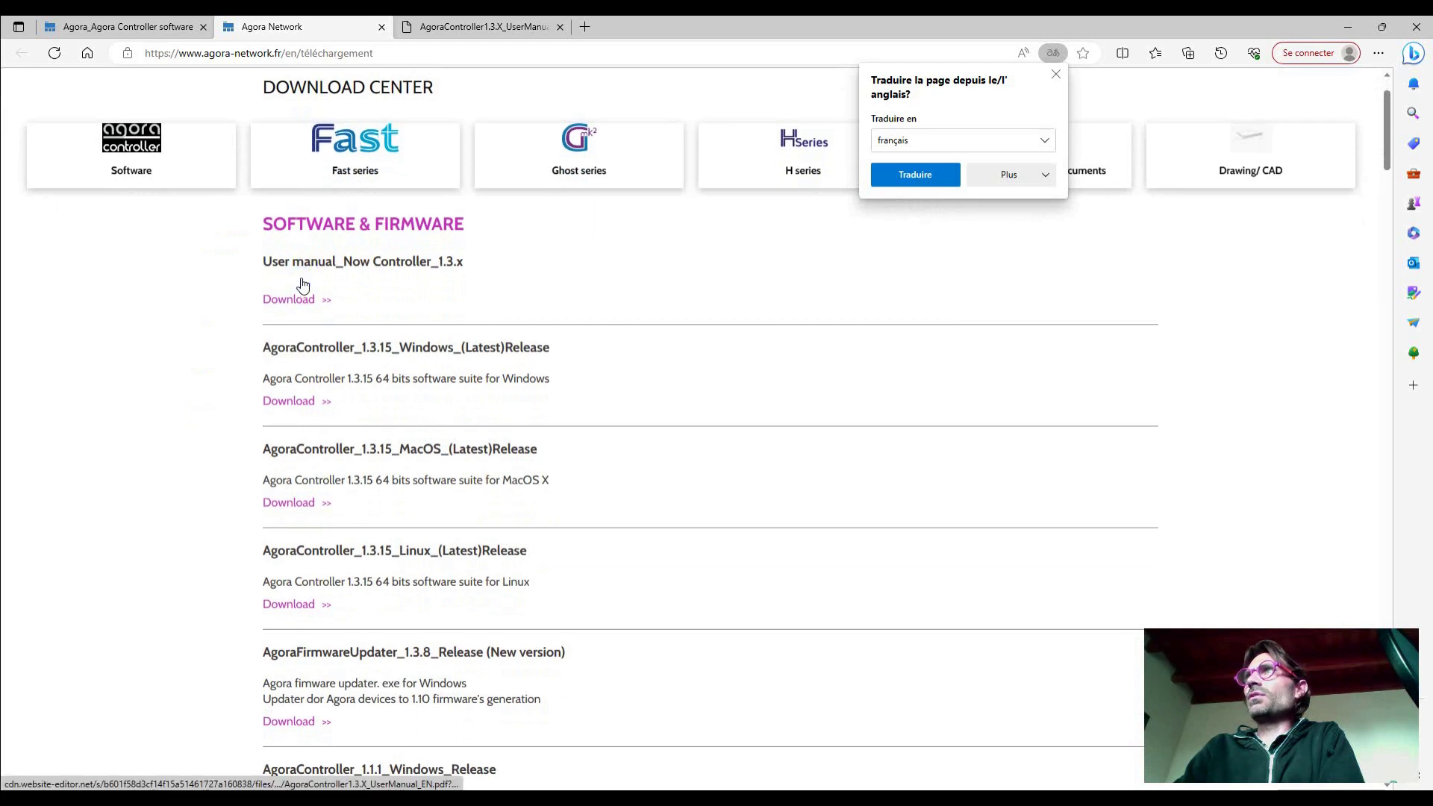
scroll(302, 285, "down", 2)
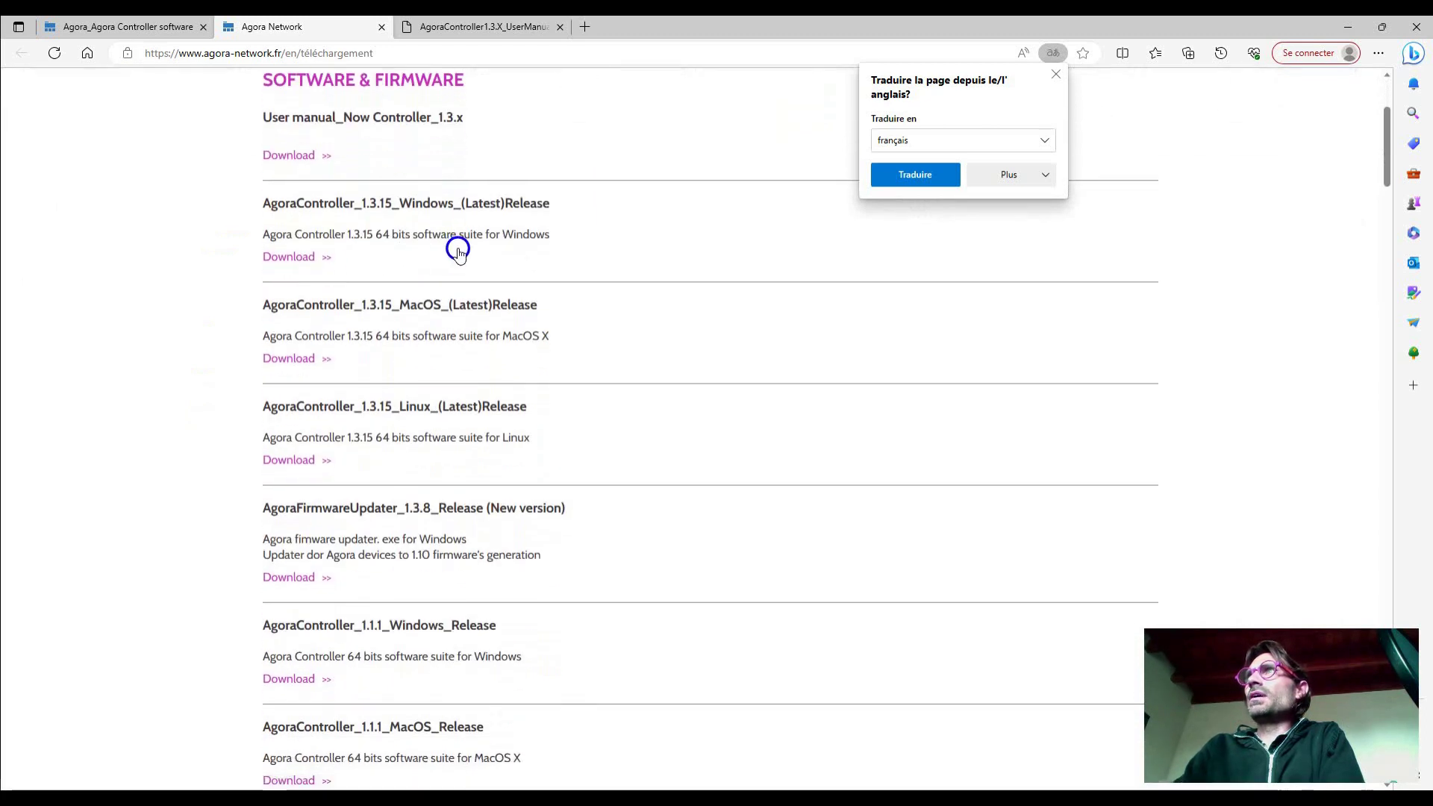
left_click(397, 239)
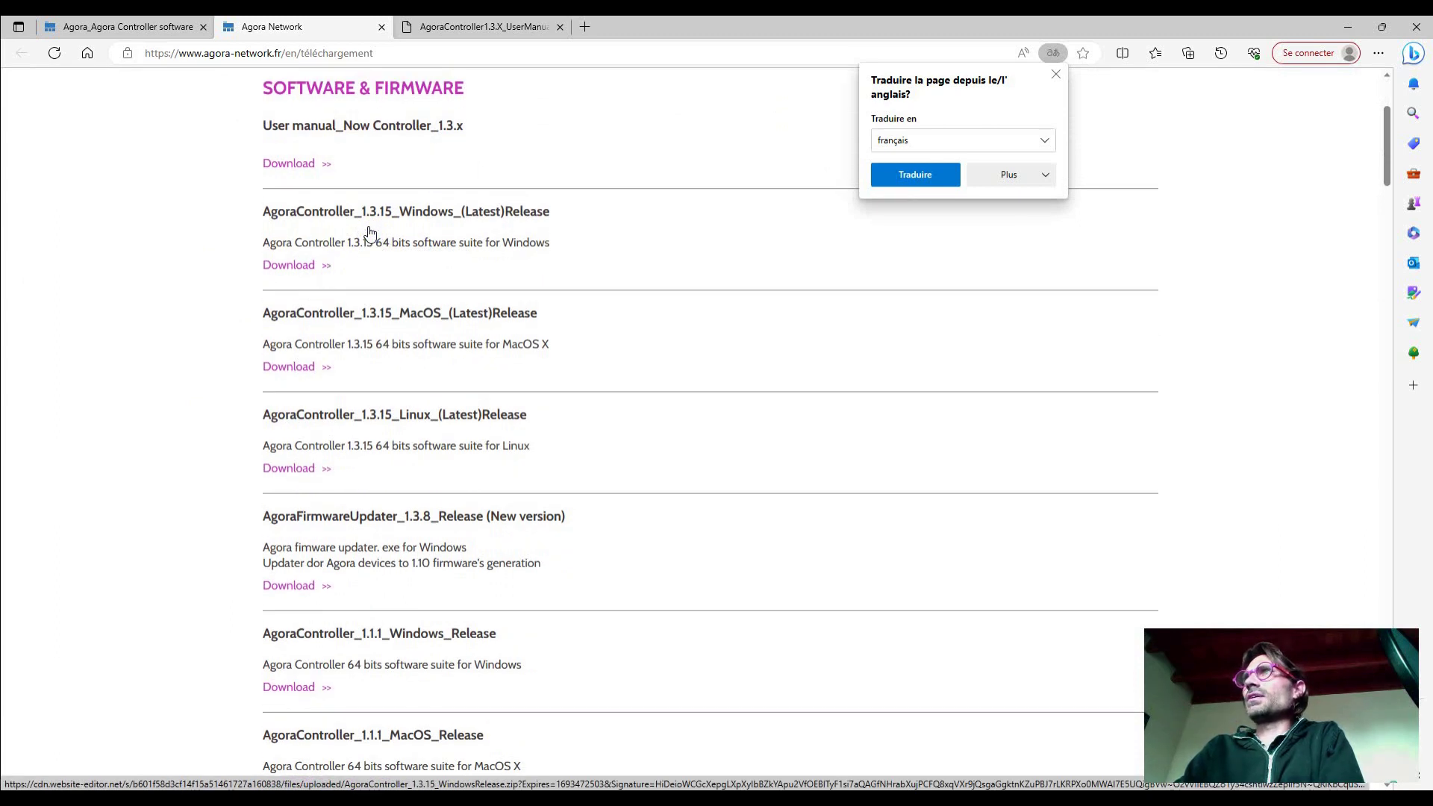
scroll(369, 231, "down", 1)
left_click(374, 274)
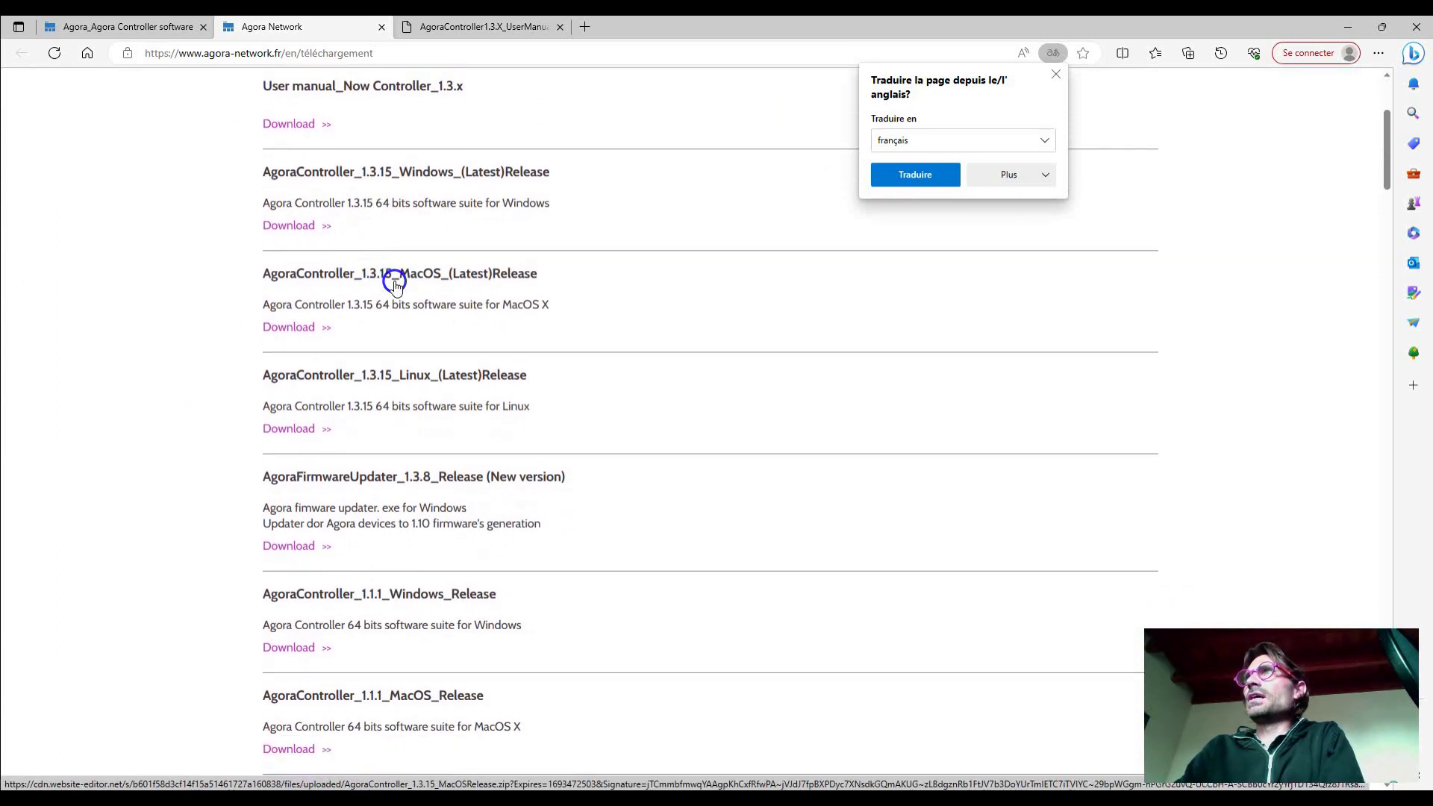
scroll(396, 287, "down", 2)
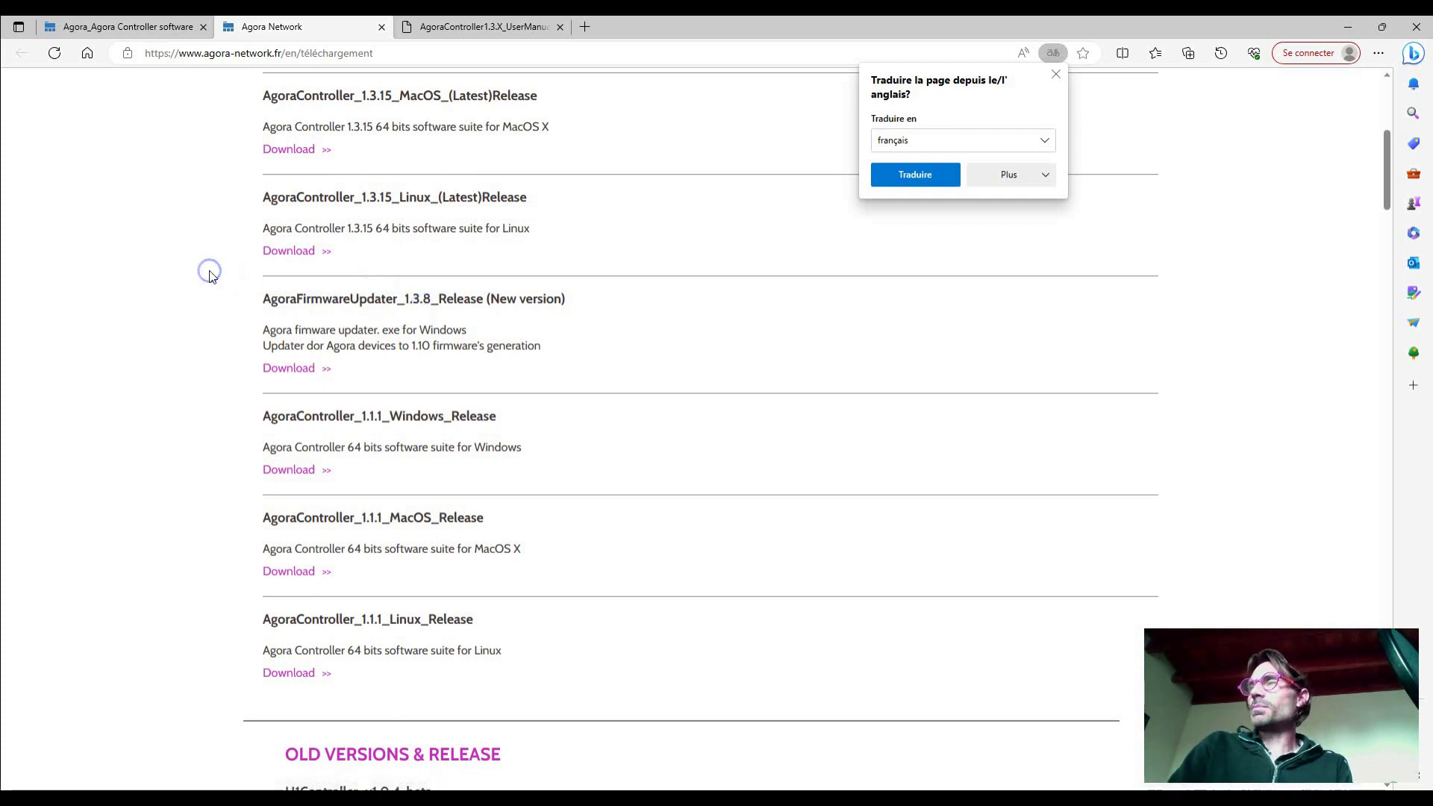
scroll(212, 275, "up", 3)
scroll(213, 276, "up", 2)
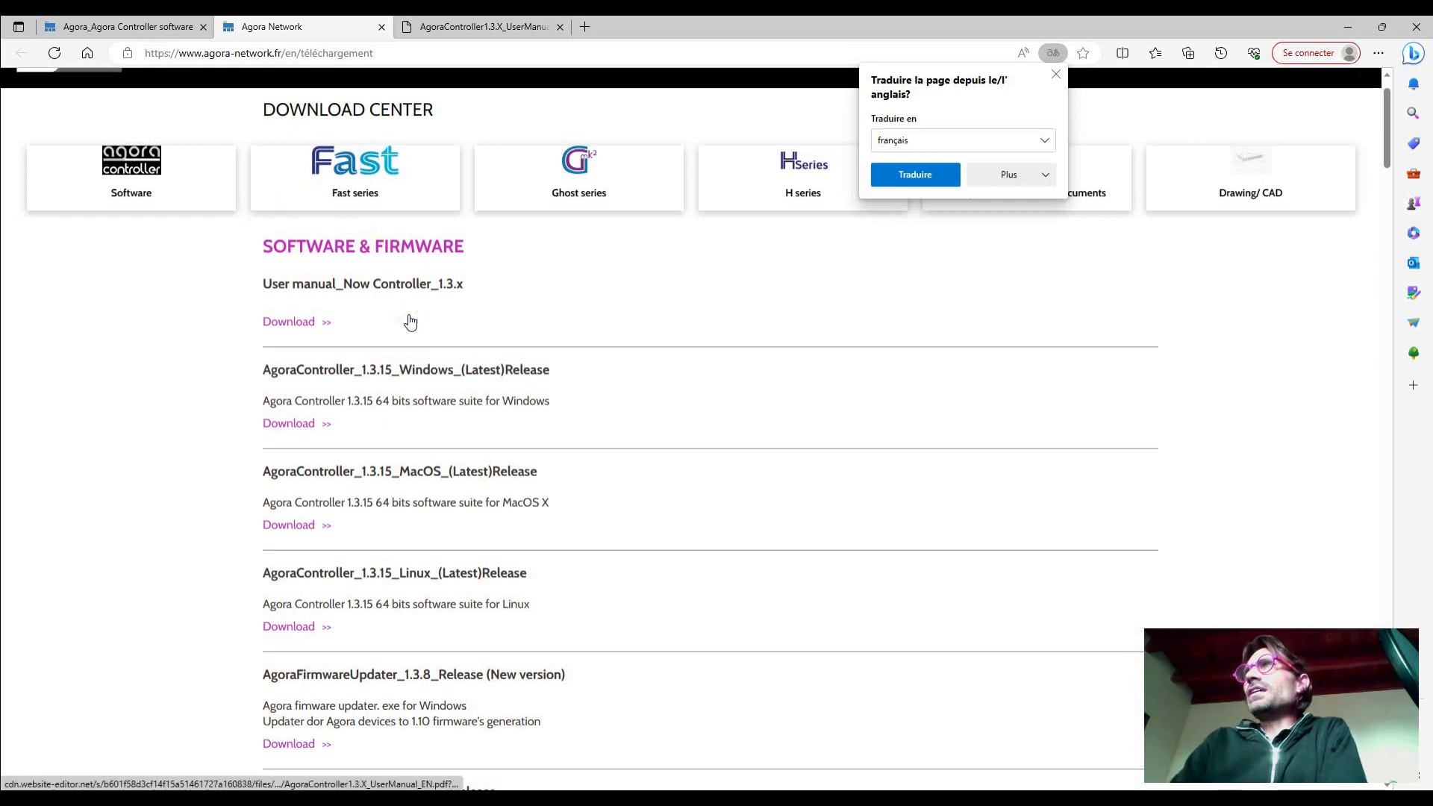
- Read the user manual PDF through Contents, Introduction and Getting Started, returning to Introduction
left_click(473, 25)
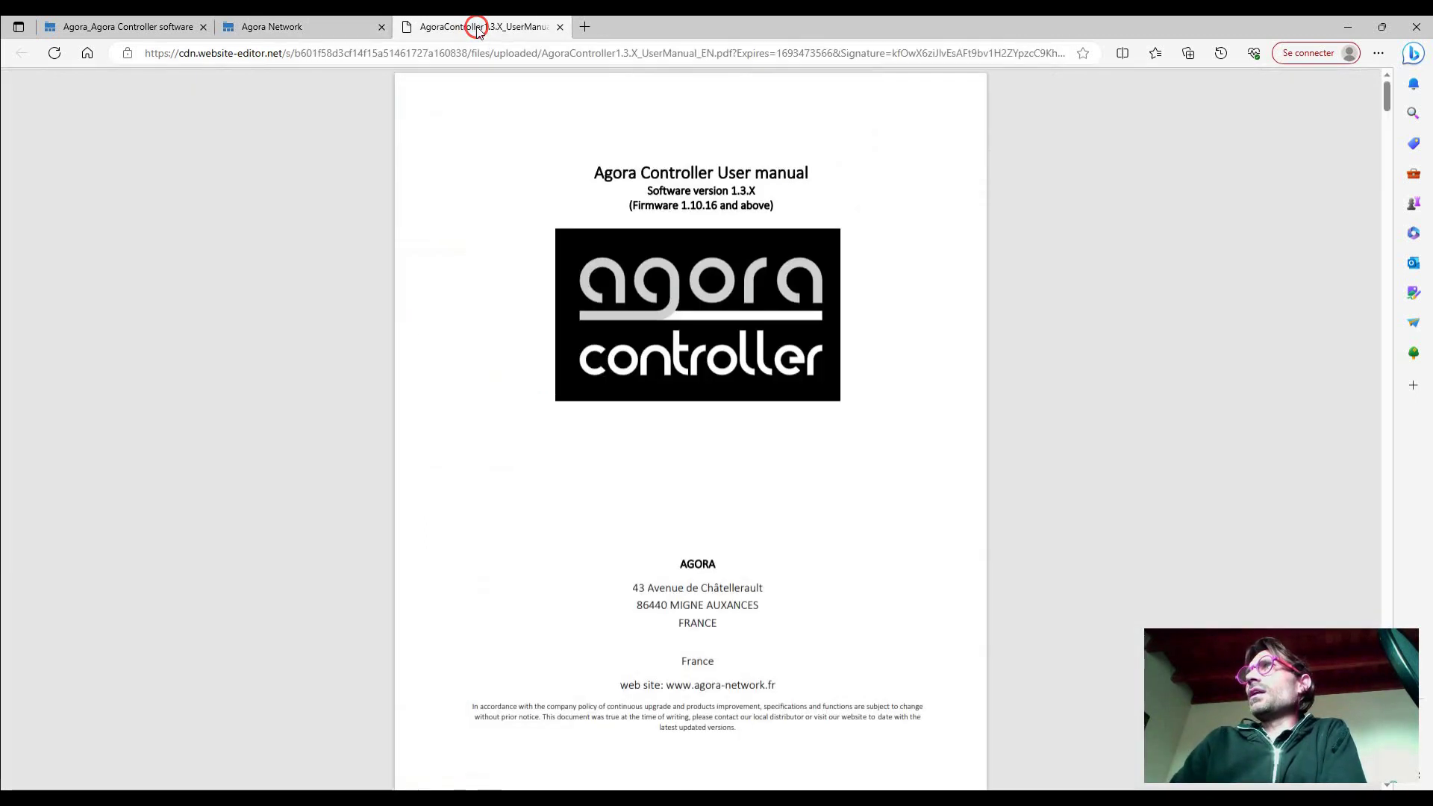
scroll(543, 401, "down", 3)
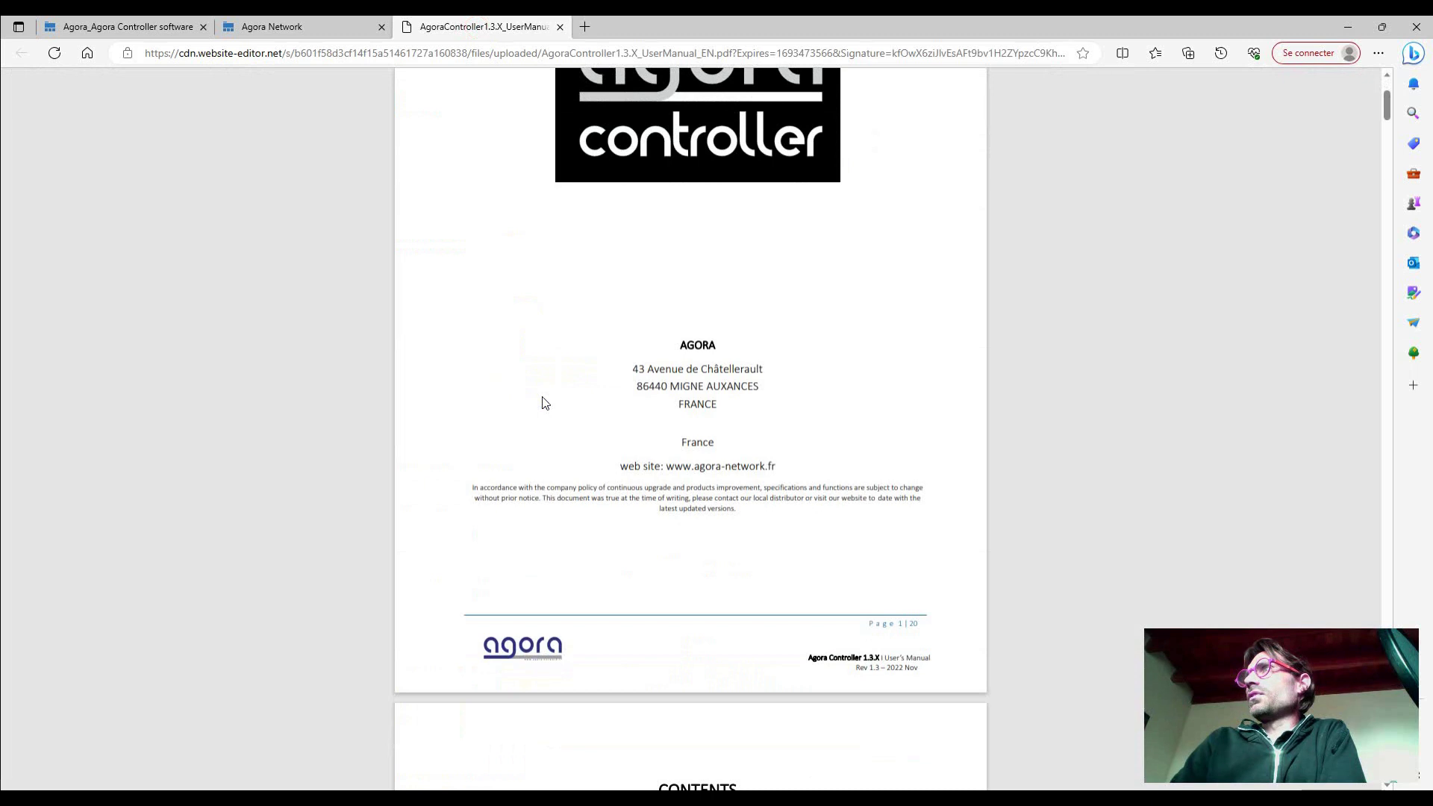
scroll(543, 403, "down", 2)
scroll(542, 403, "down", 14)
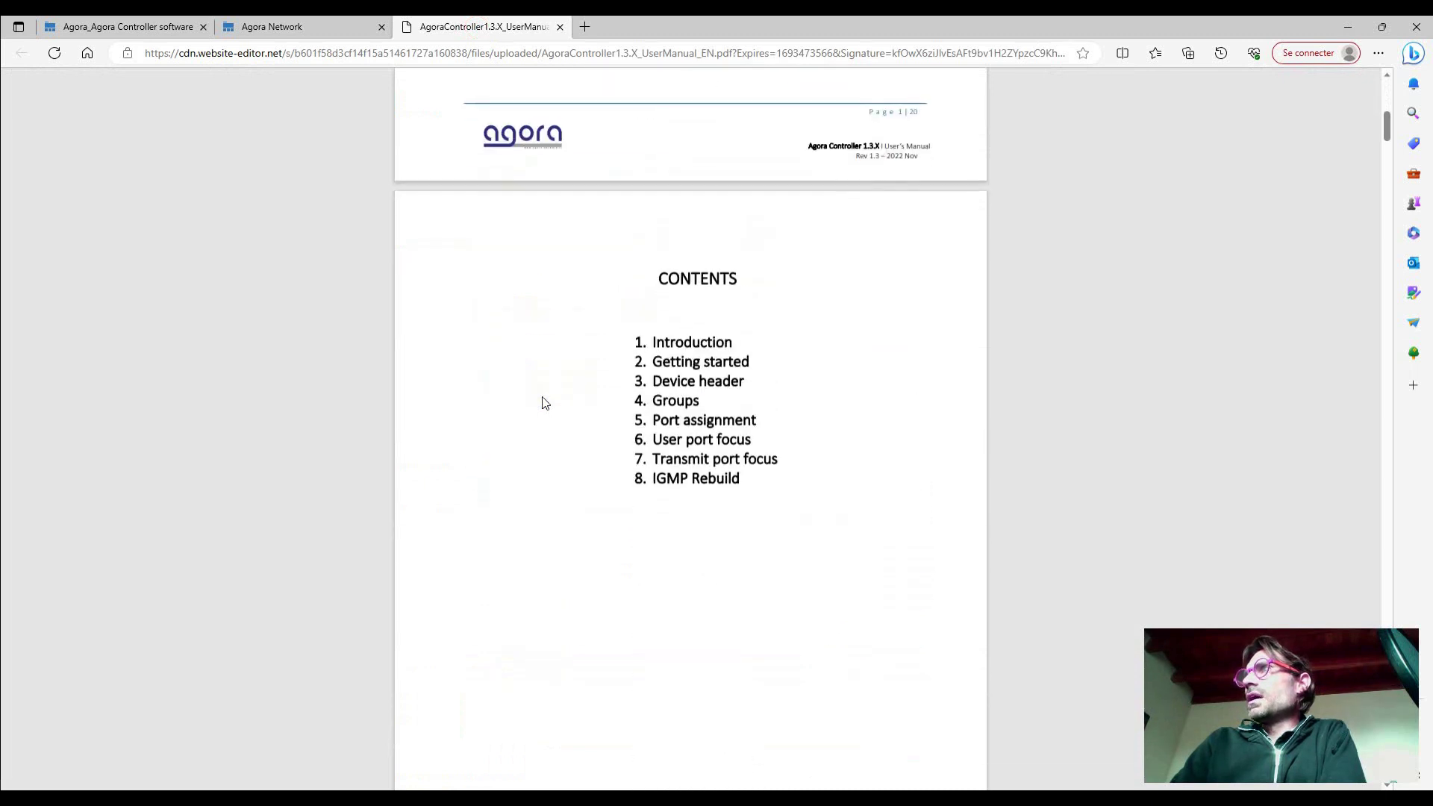
scroll(542, 403, "down", 4)
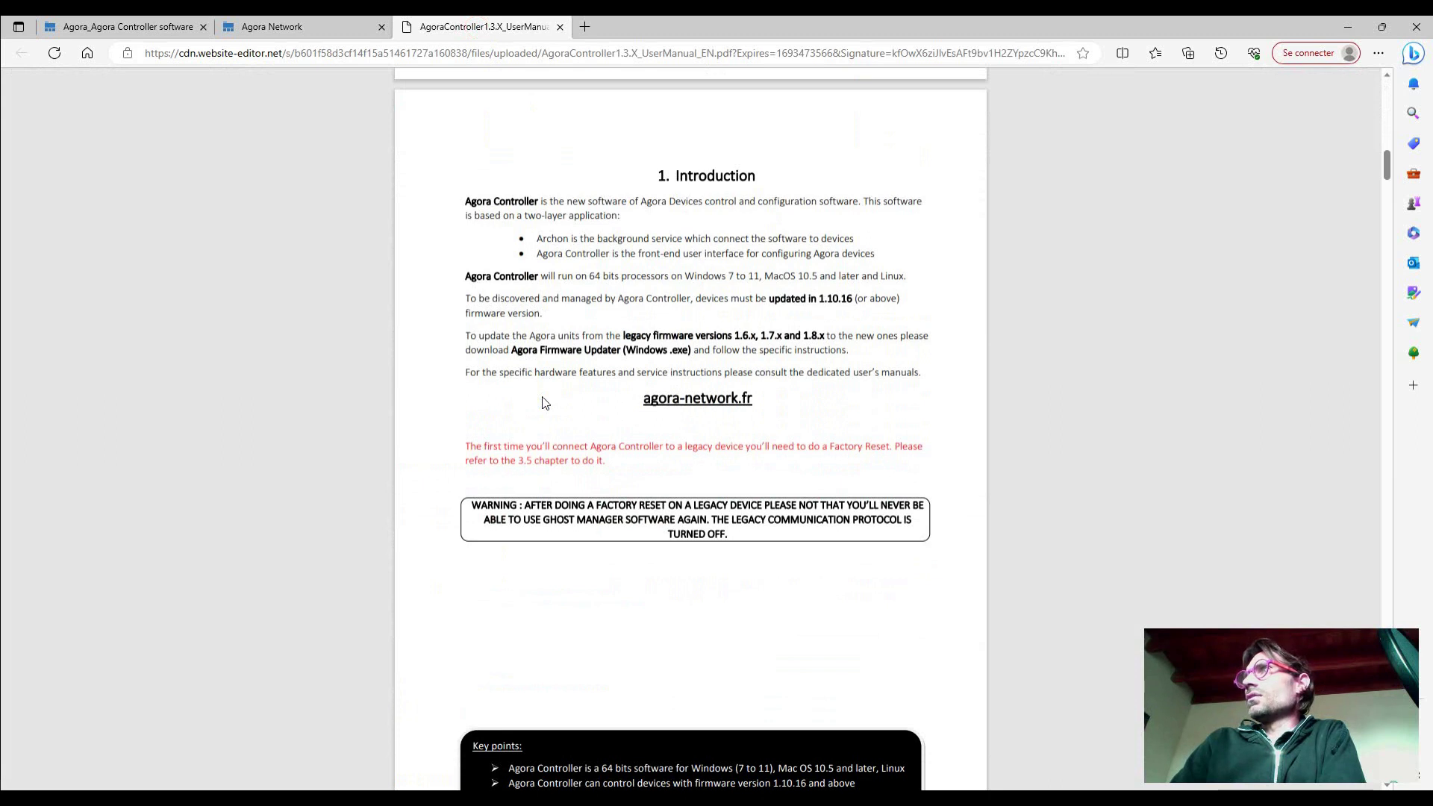
scroll(542, 402, "down", 1)
scroll(542, 403, "down", 4)
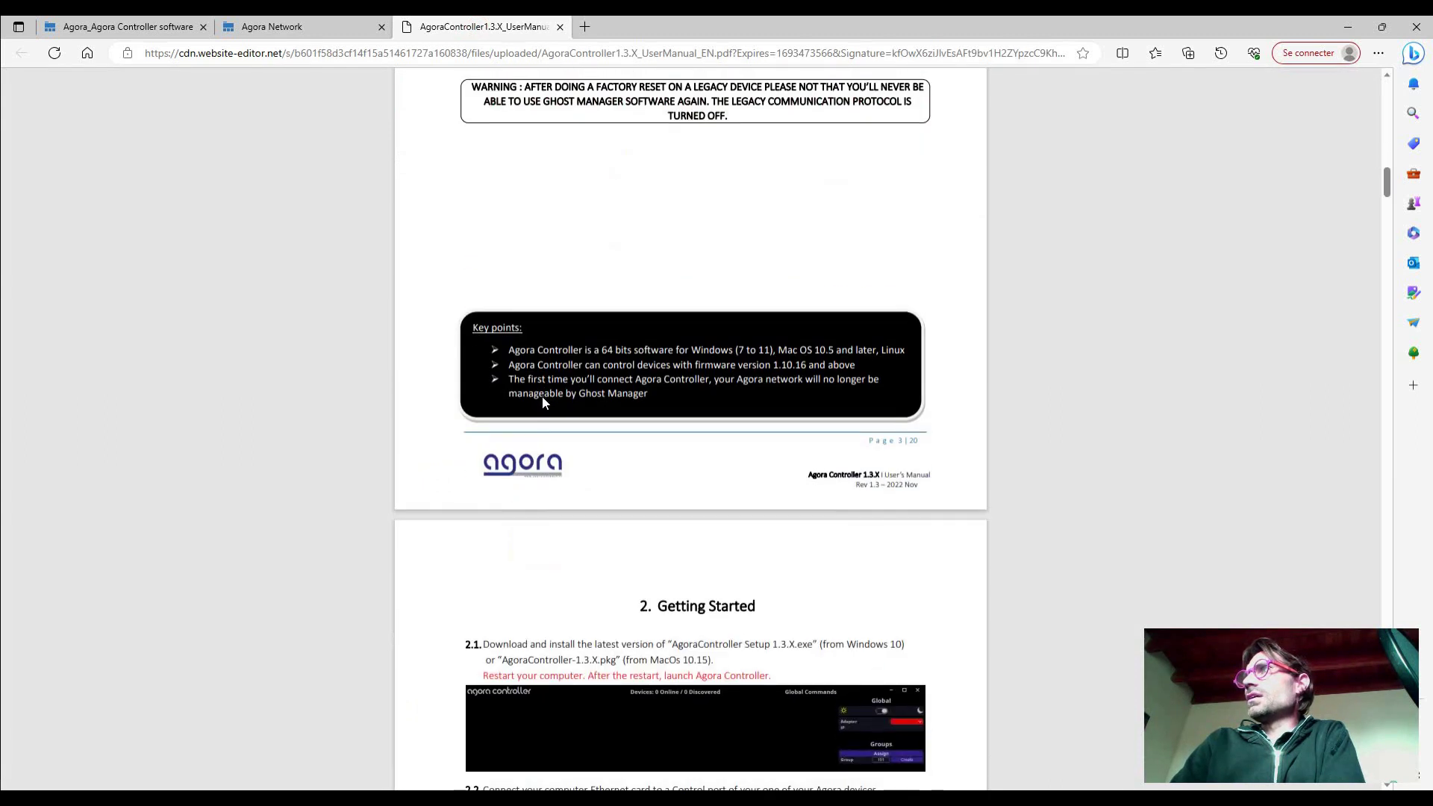
scroll(542, 402, "down", 3)
scroll(542, 402, "down", 3)
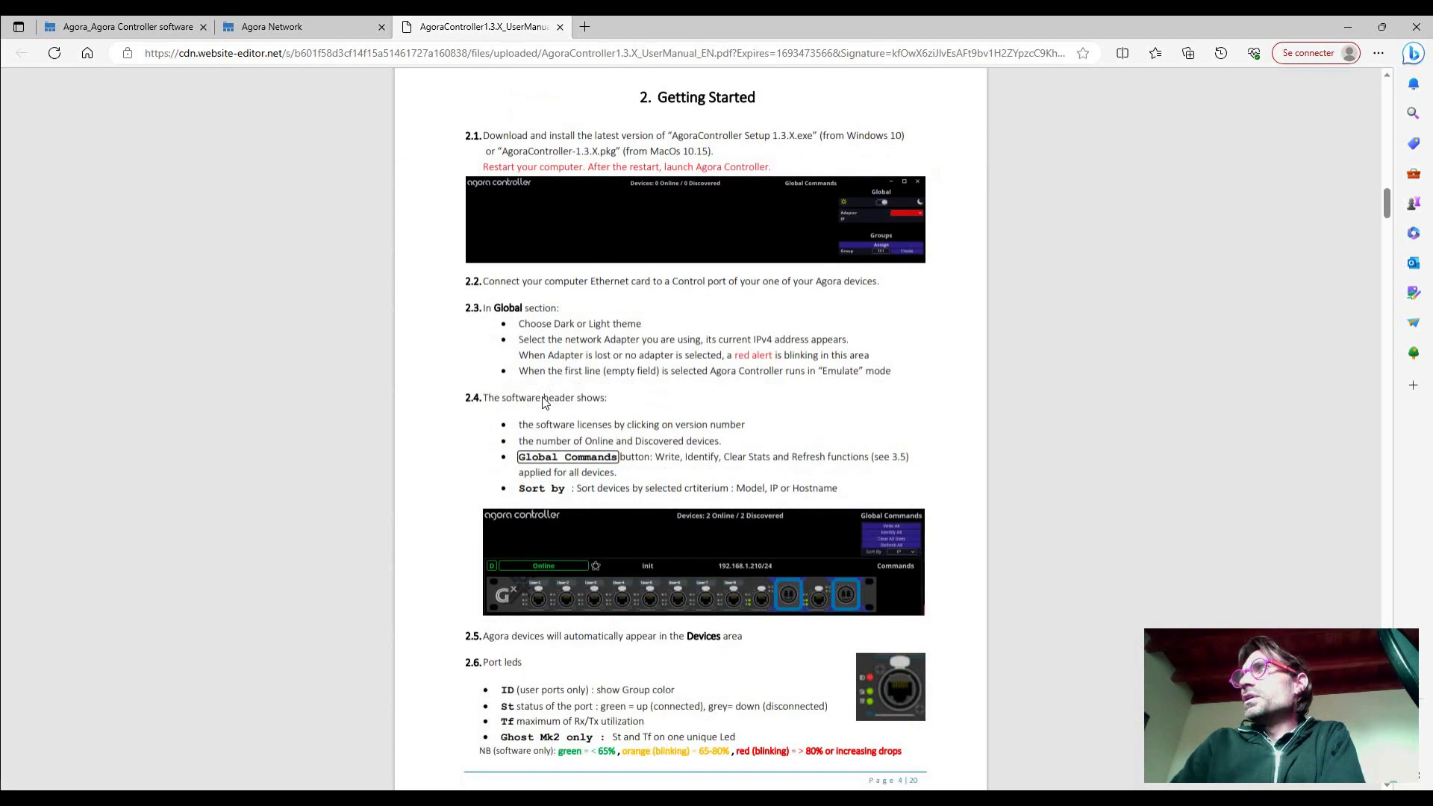
scroll(542, 403, "up", 13)
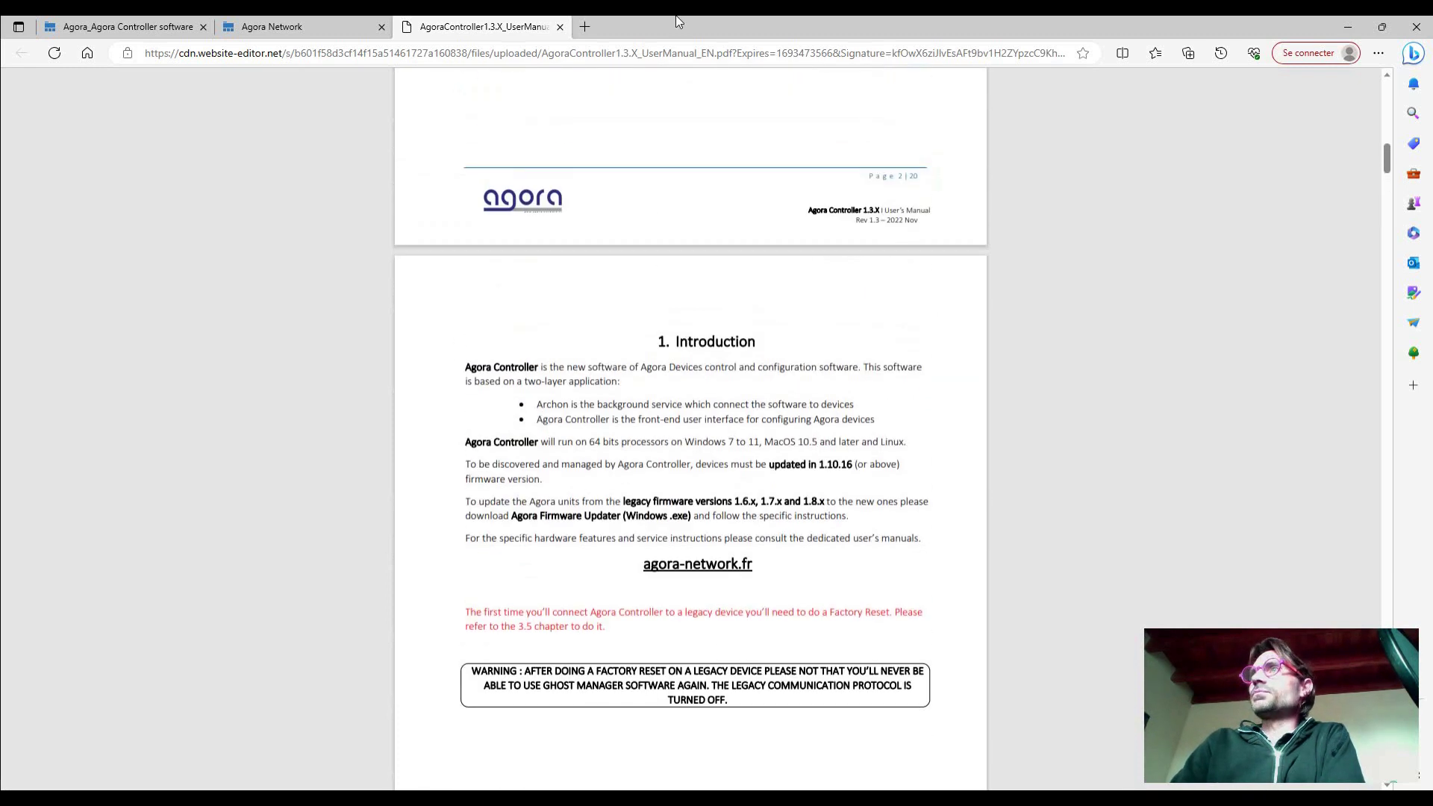
left_click(424, 670)
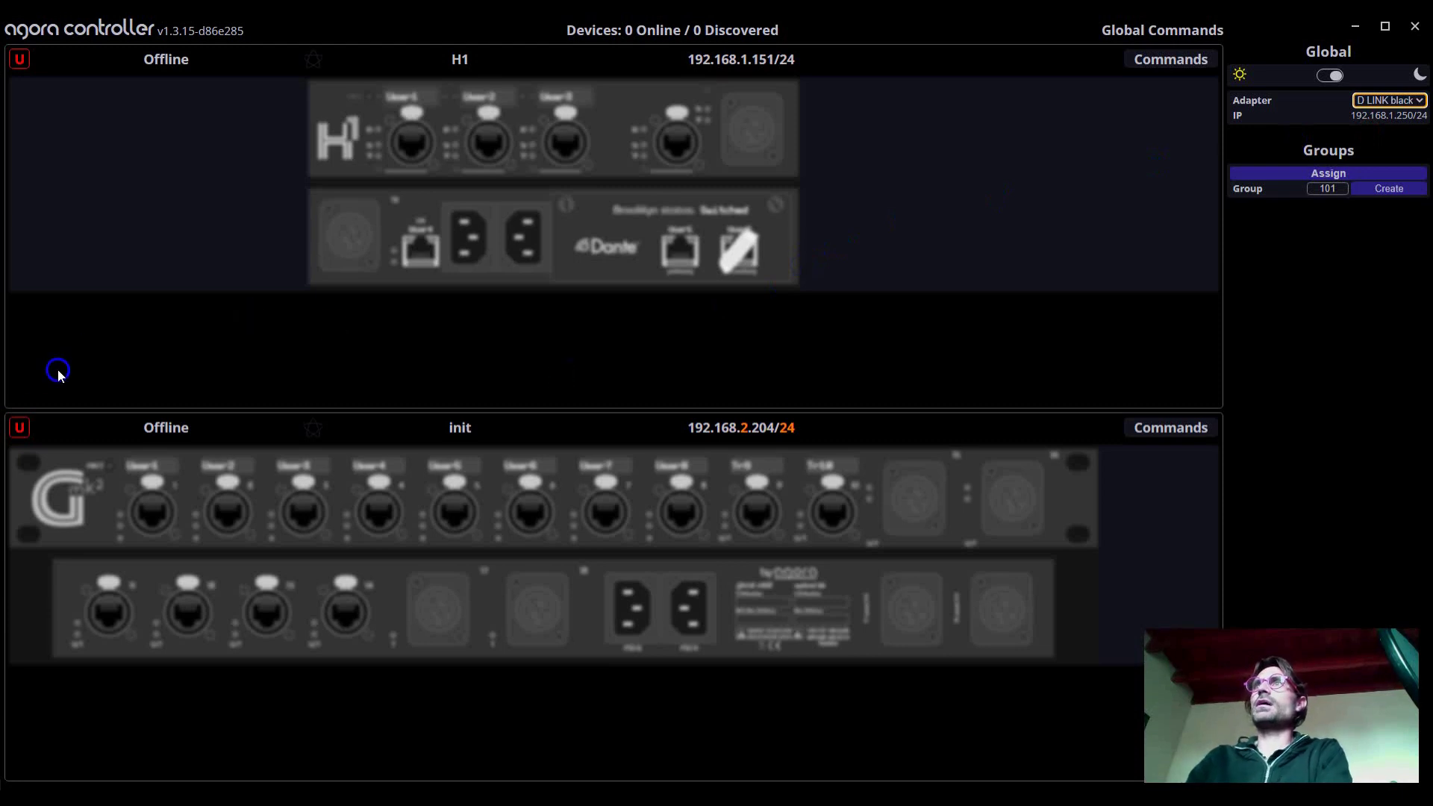
- Bring up the Agora Controller window showing the offline H1 and init device panels
left_click(37, 408)
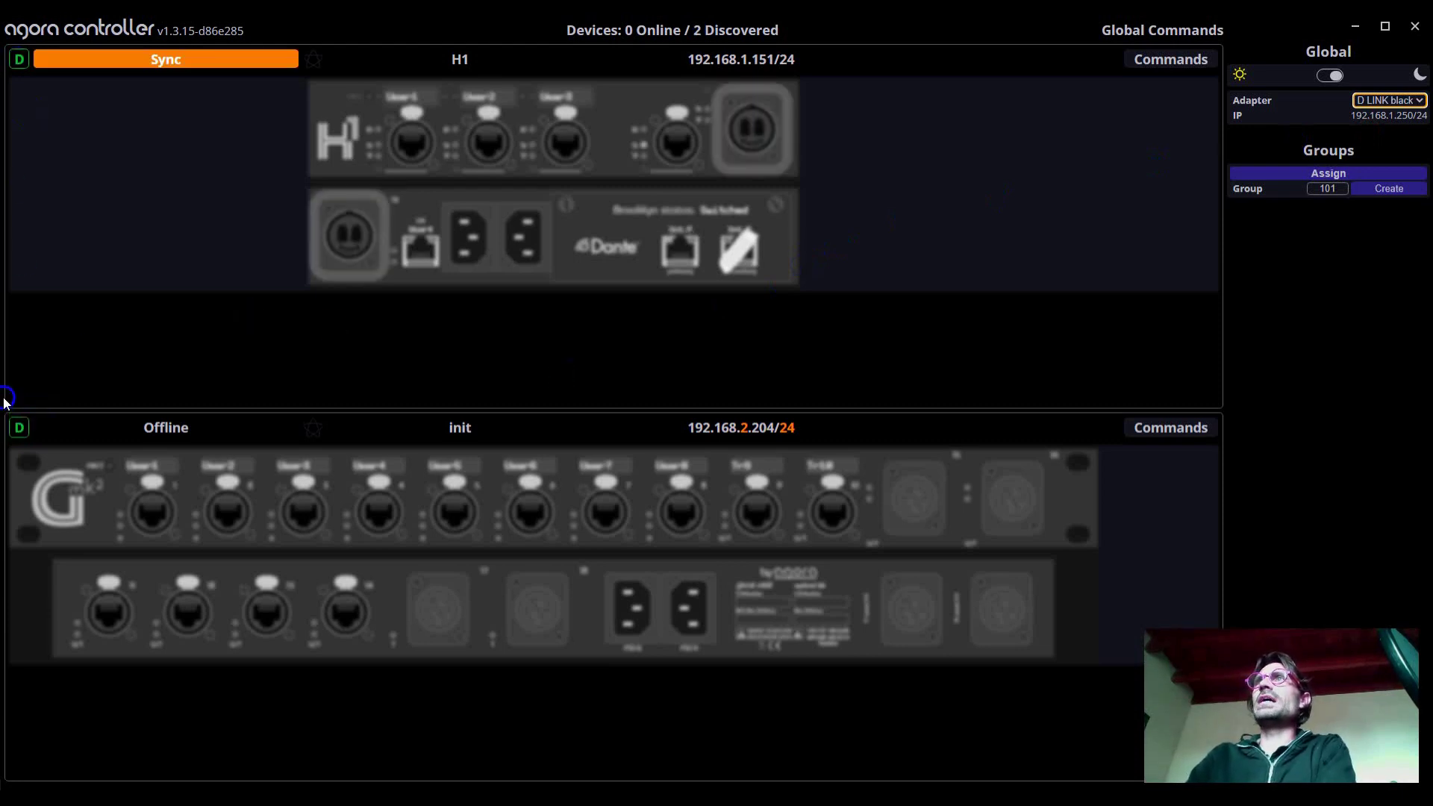
- Wait for H1 to come online, then compare init's 192.168.2.204 with the adapter's 192.168.1.250
left_click(21, 432)
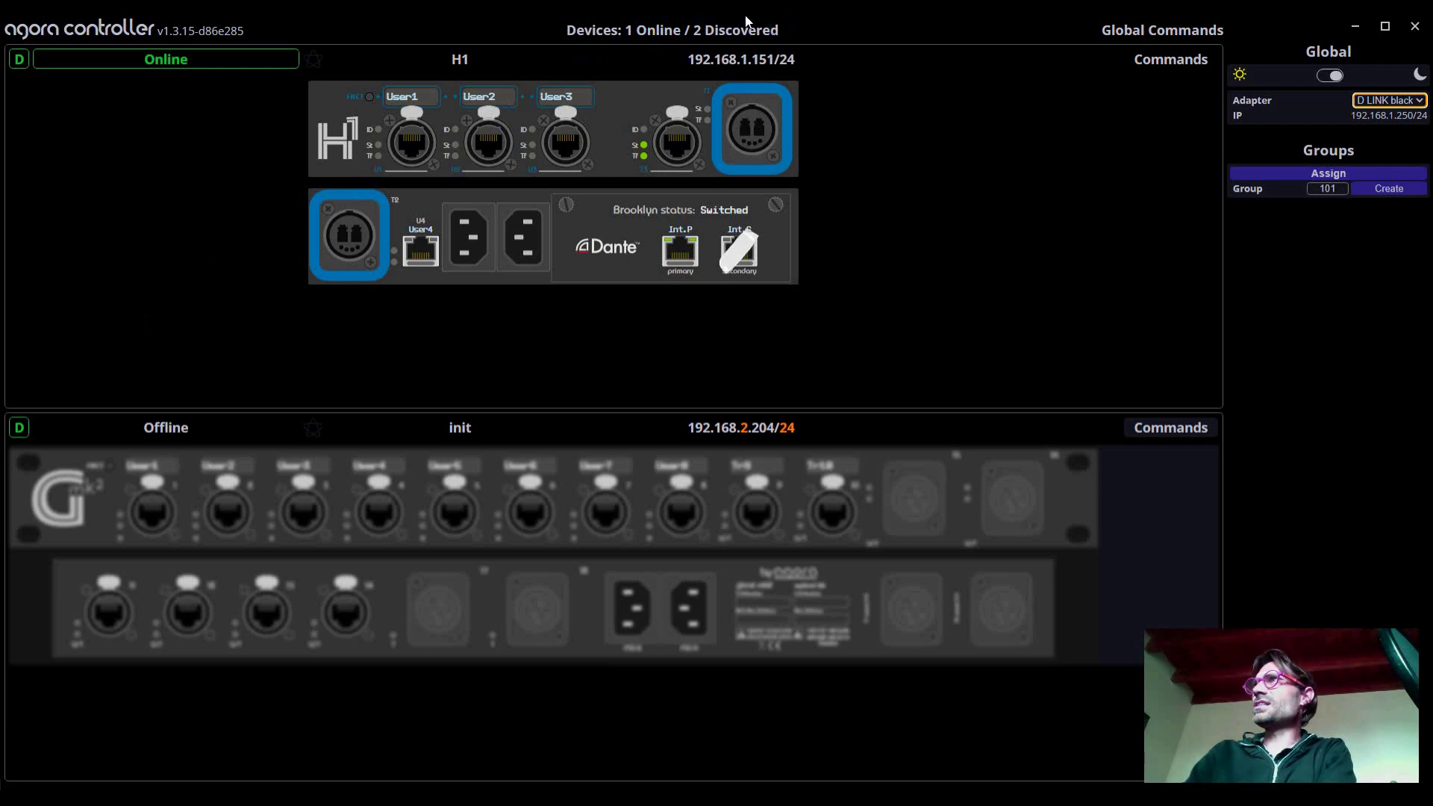
left_click(647, 32)
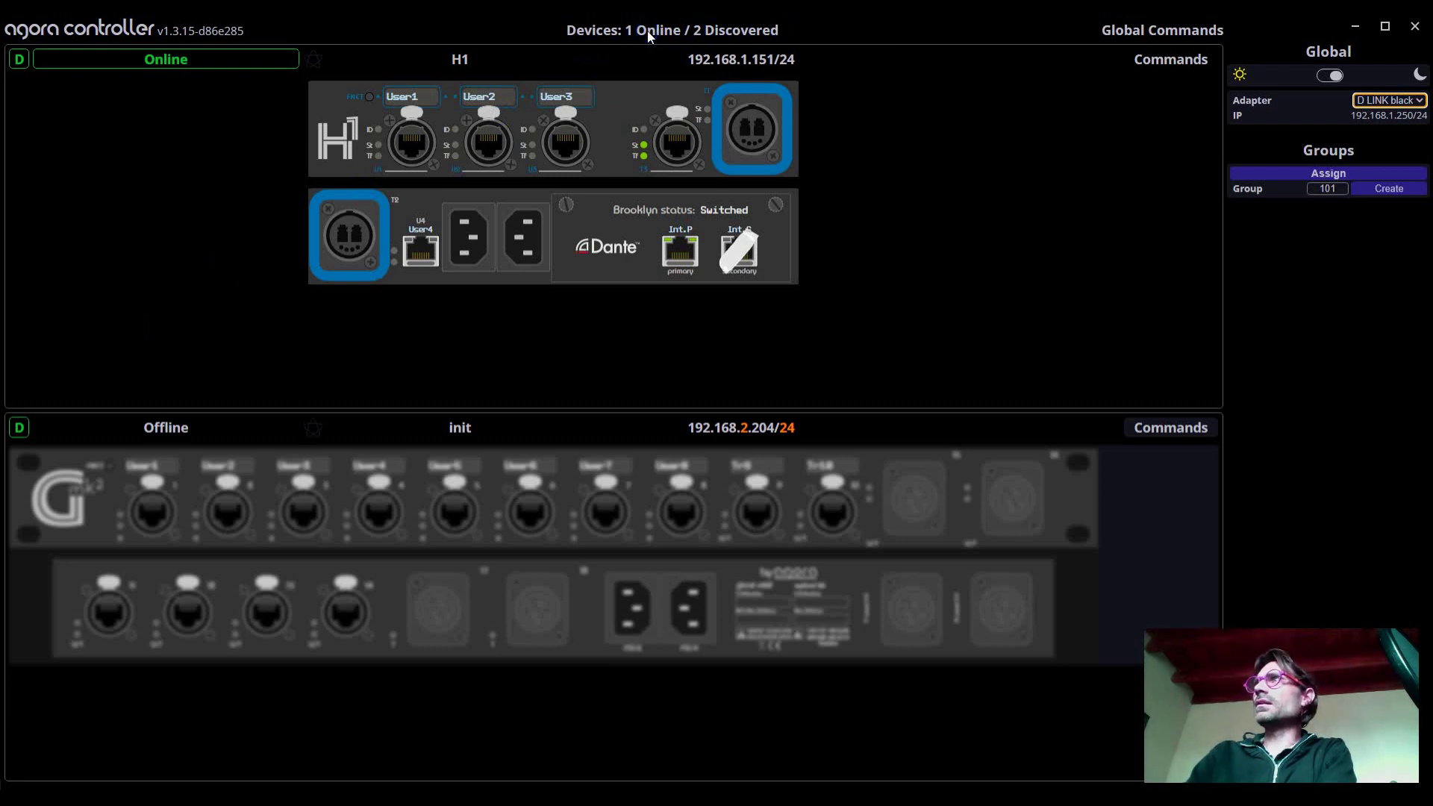
left_click(170, 272)
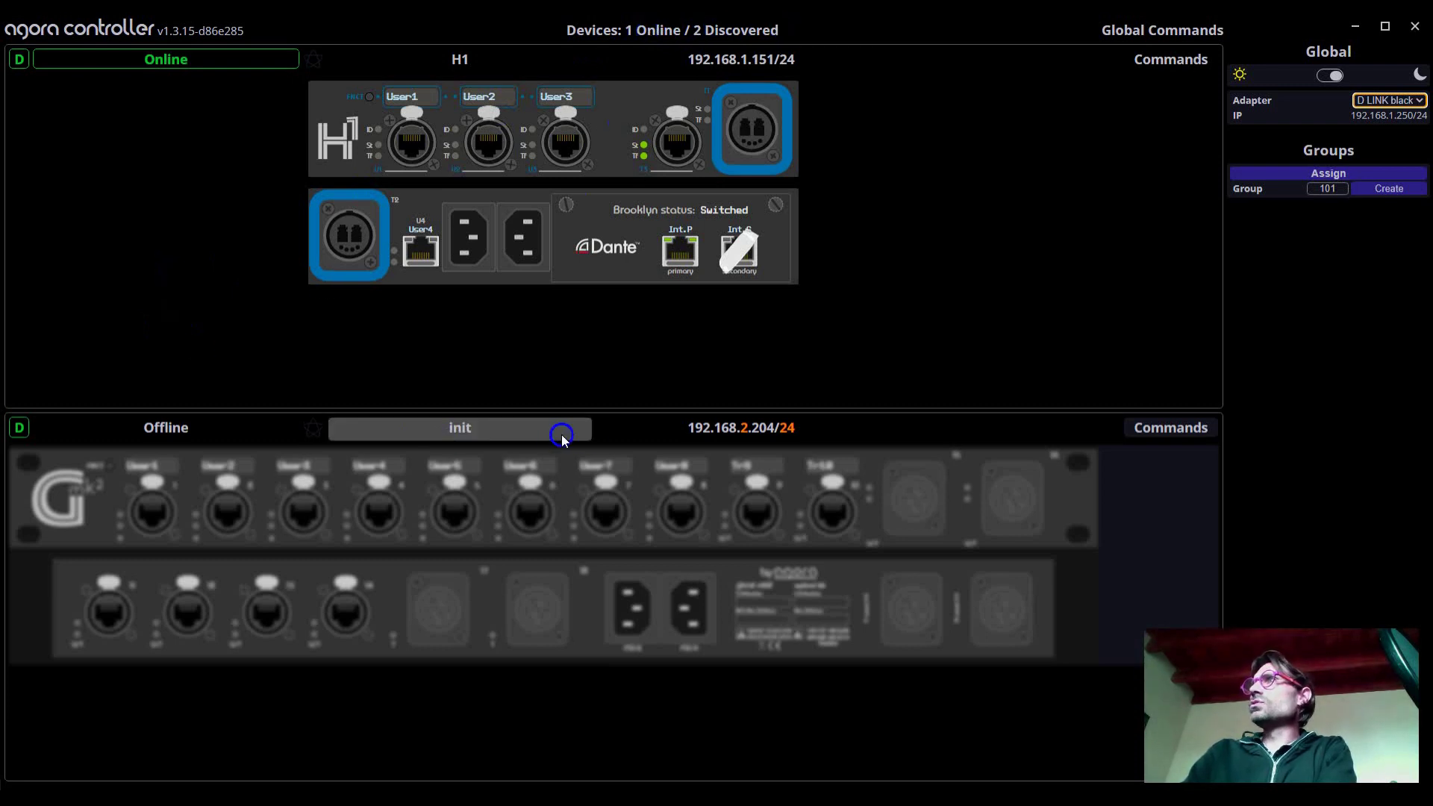
left_click(743, 427)
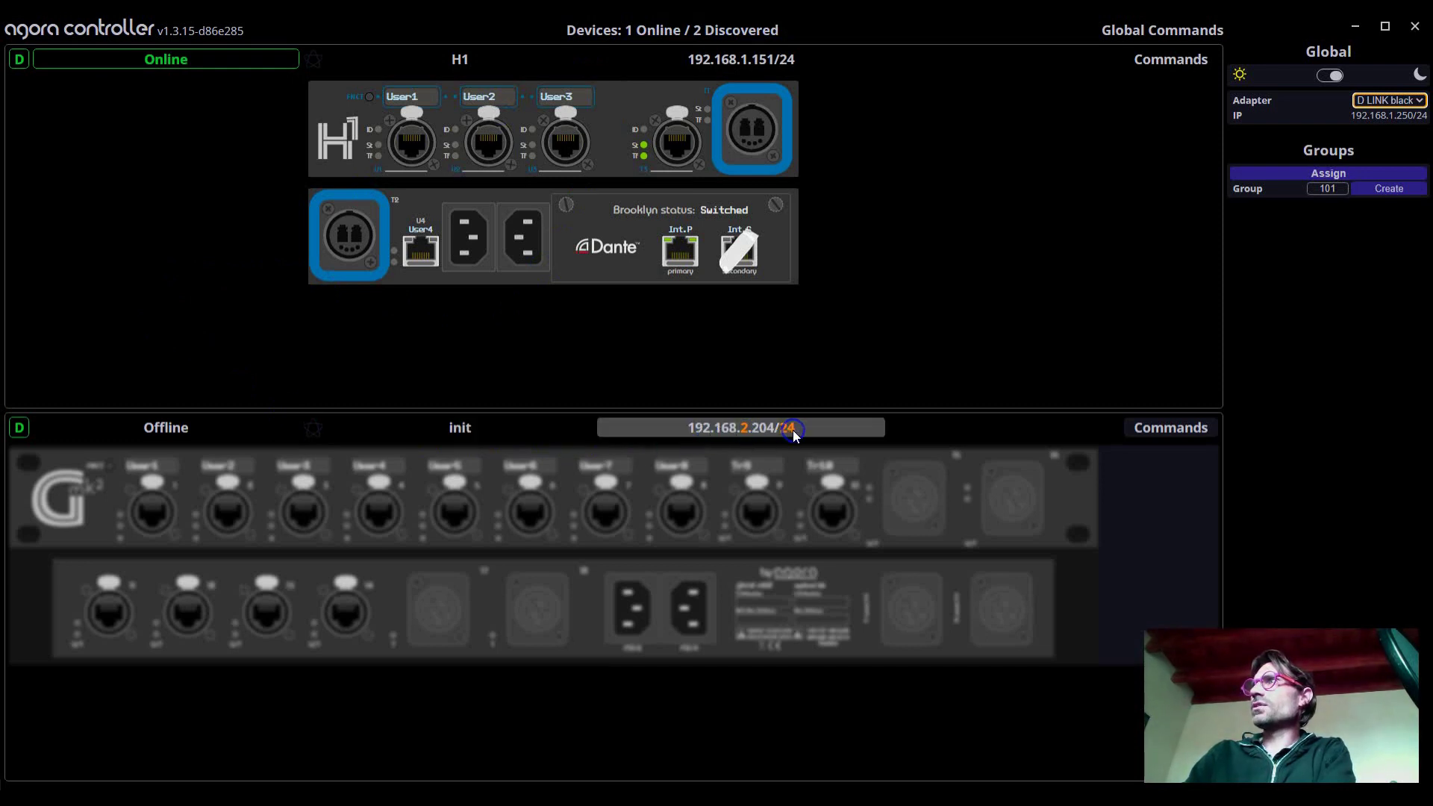
left_click(744, 428)
left_click(652, 428)
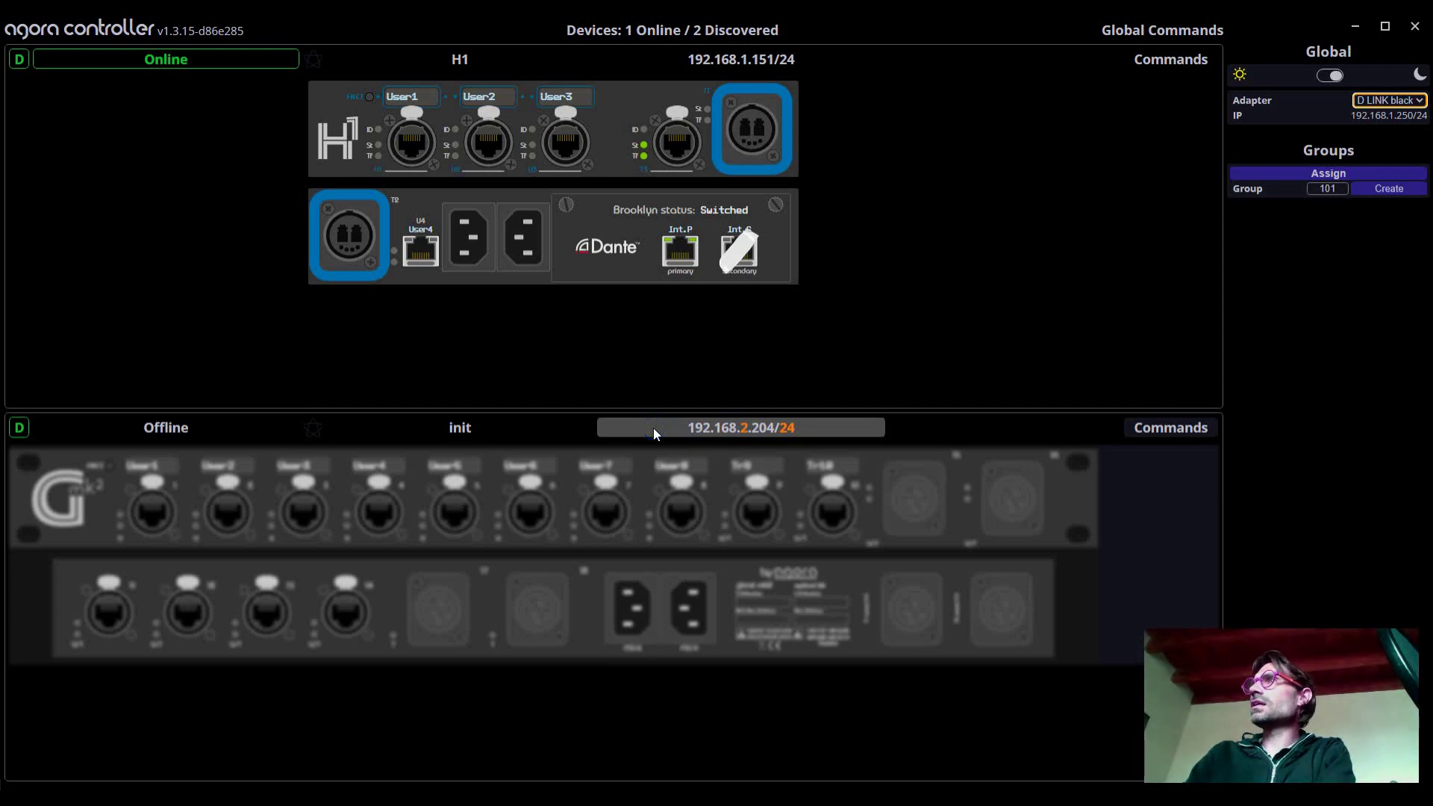
left_click(1379, 115)
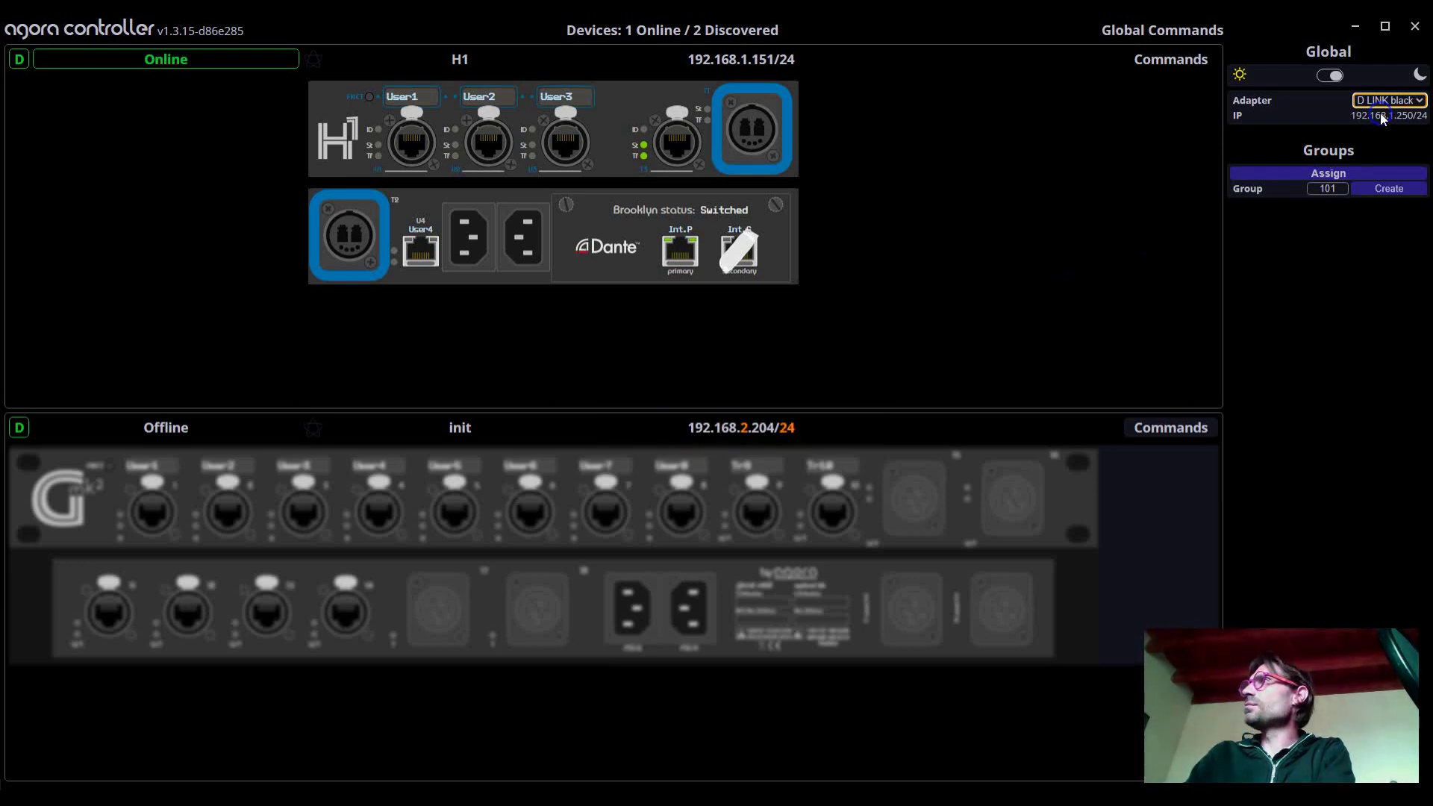
- Open init's settings panel and start editing its IP address
left_click(741, 429)
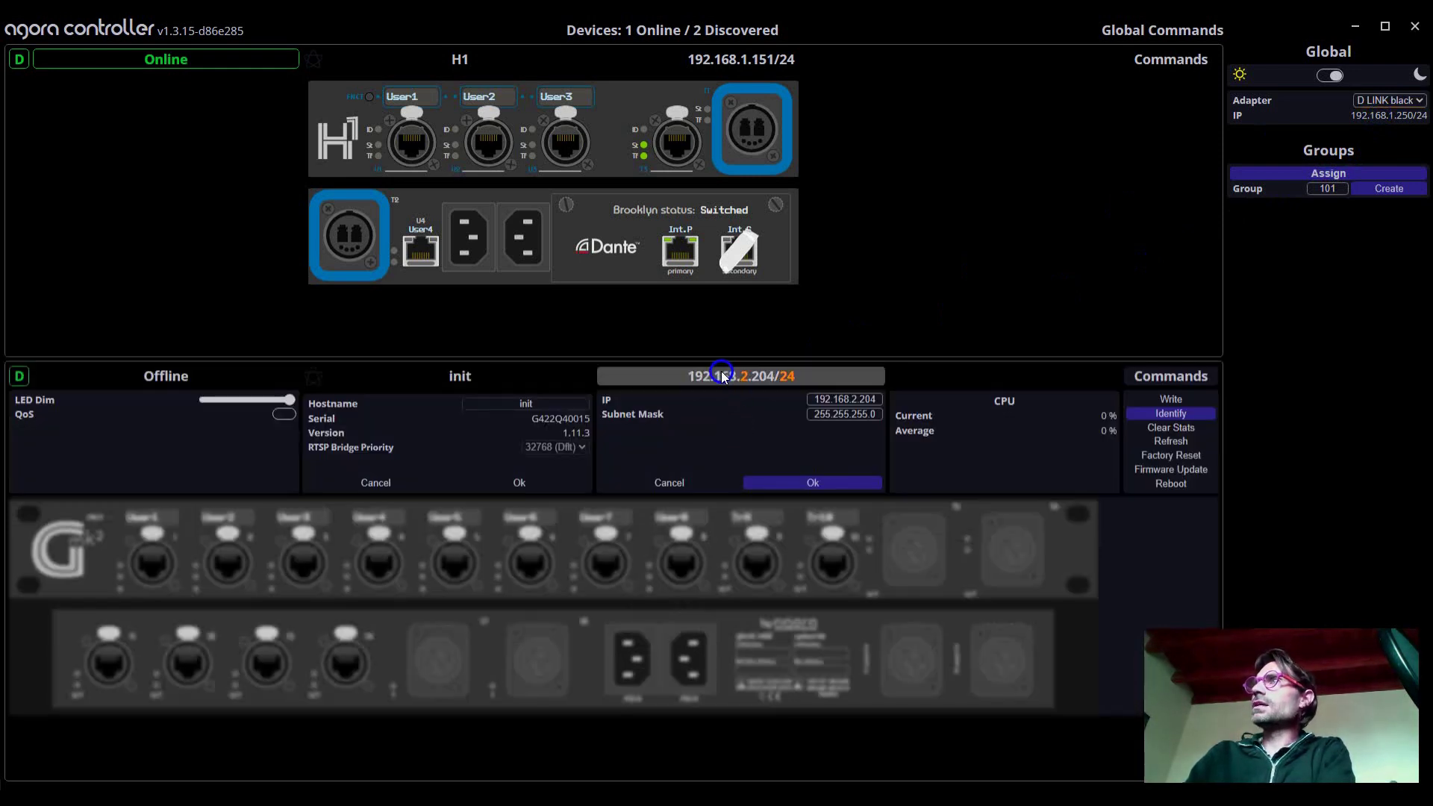
left_click(844, 398)
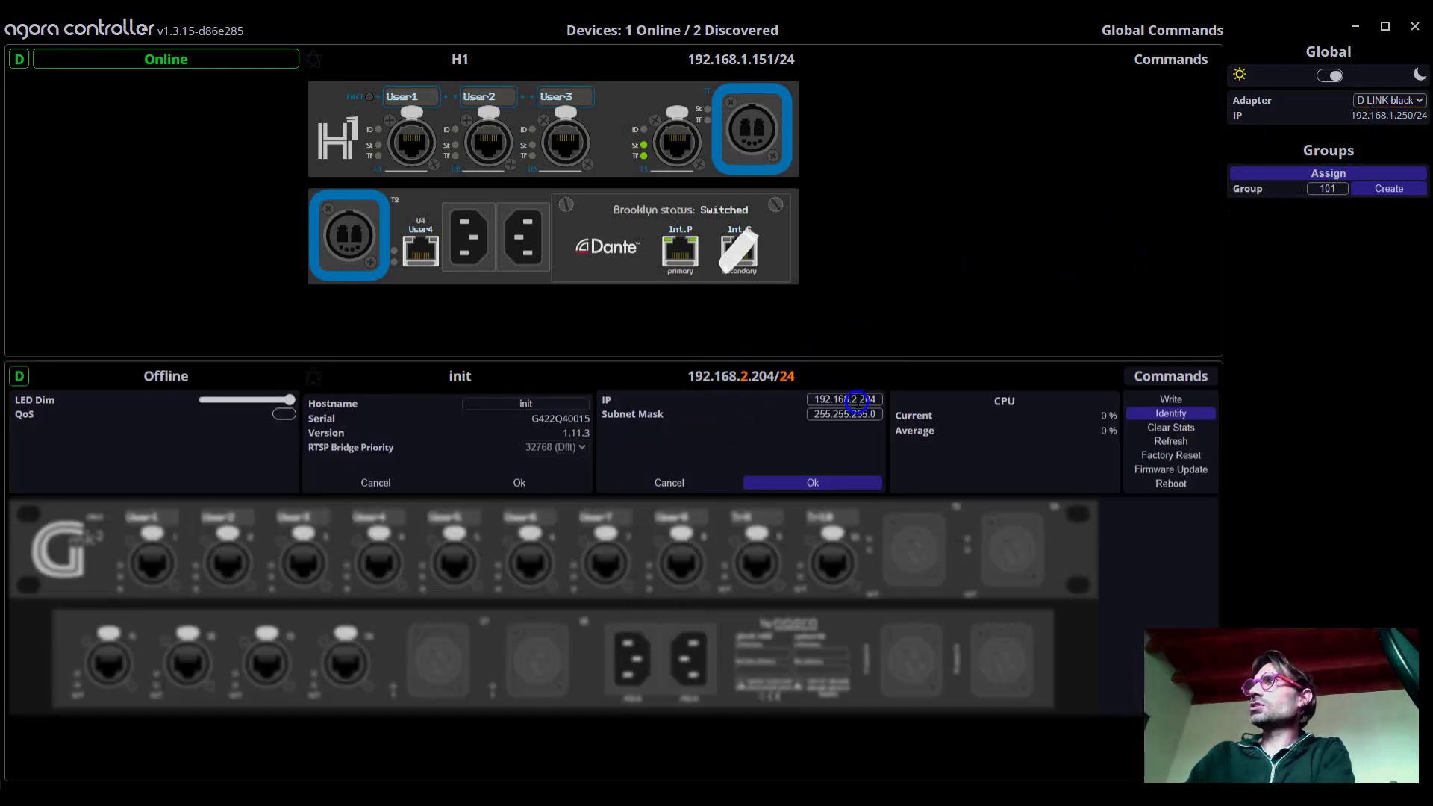
left_click(856, 398)
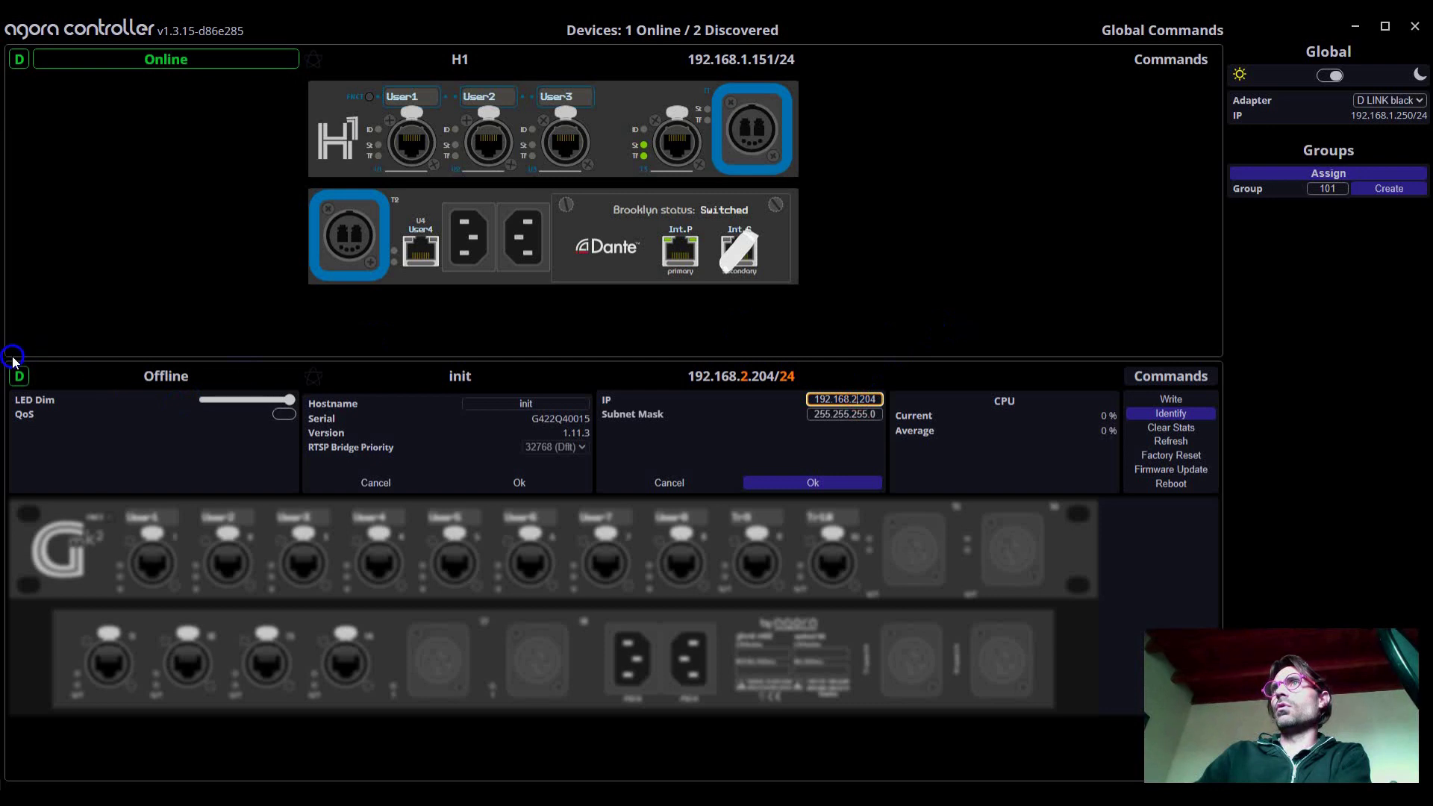
left_click(774, 452)
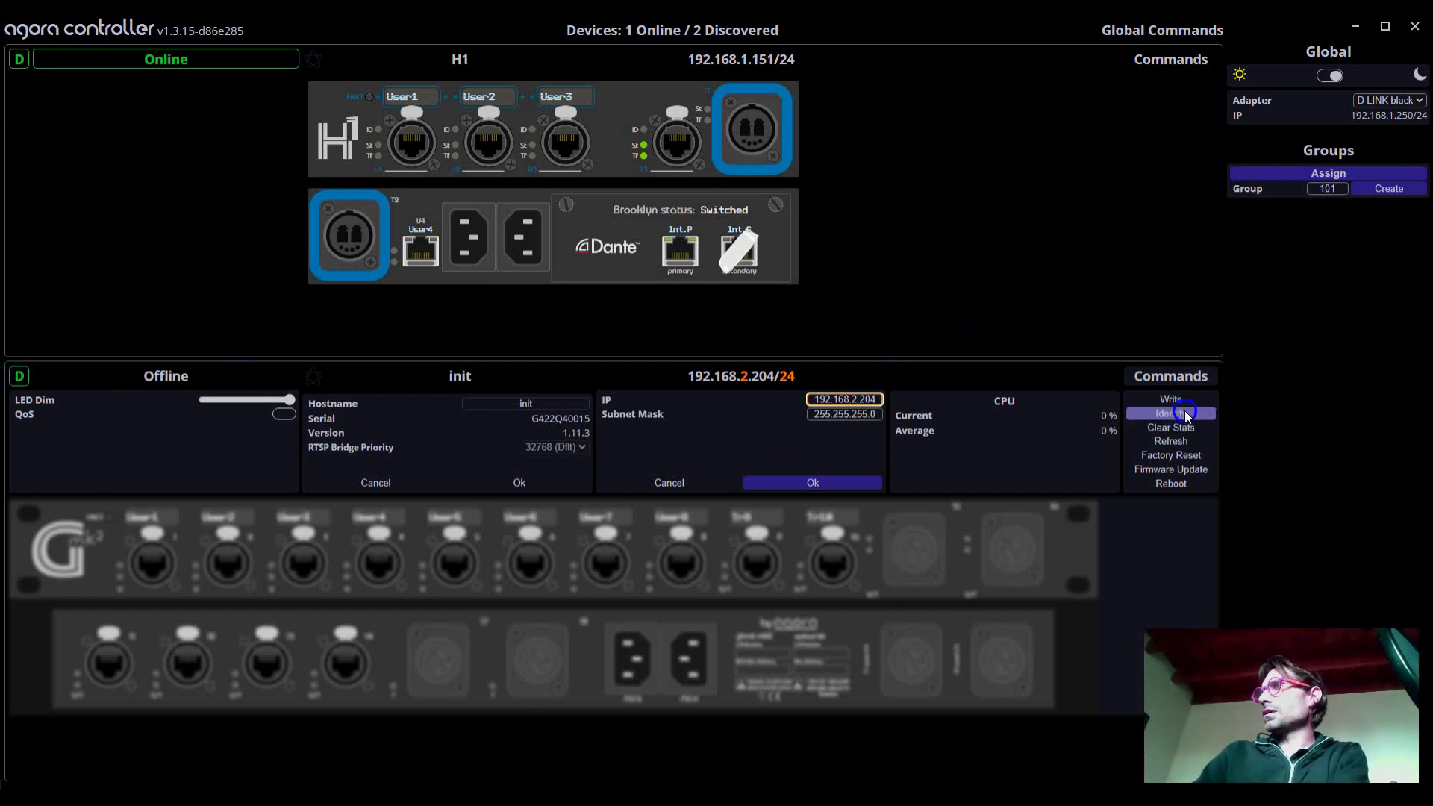
left_click(1027, 478)
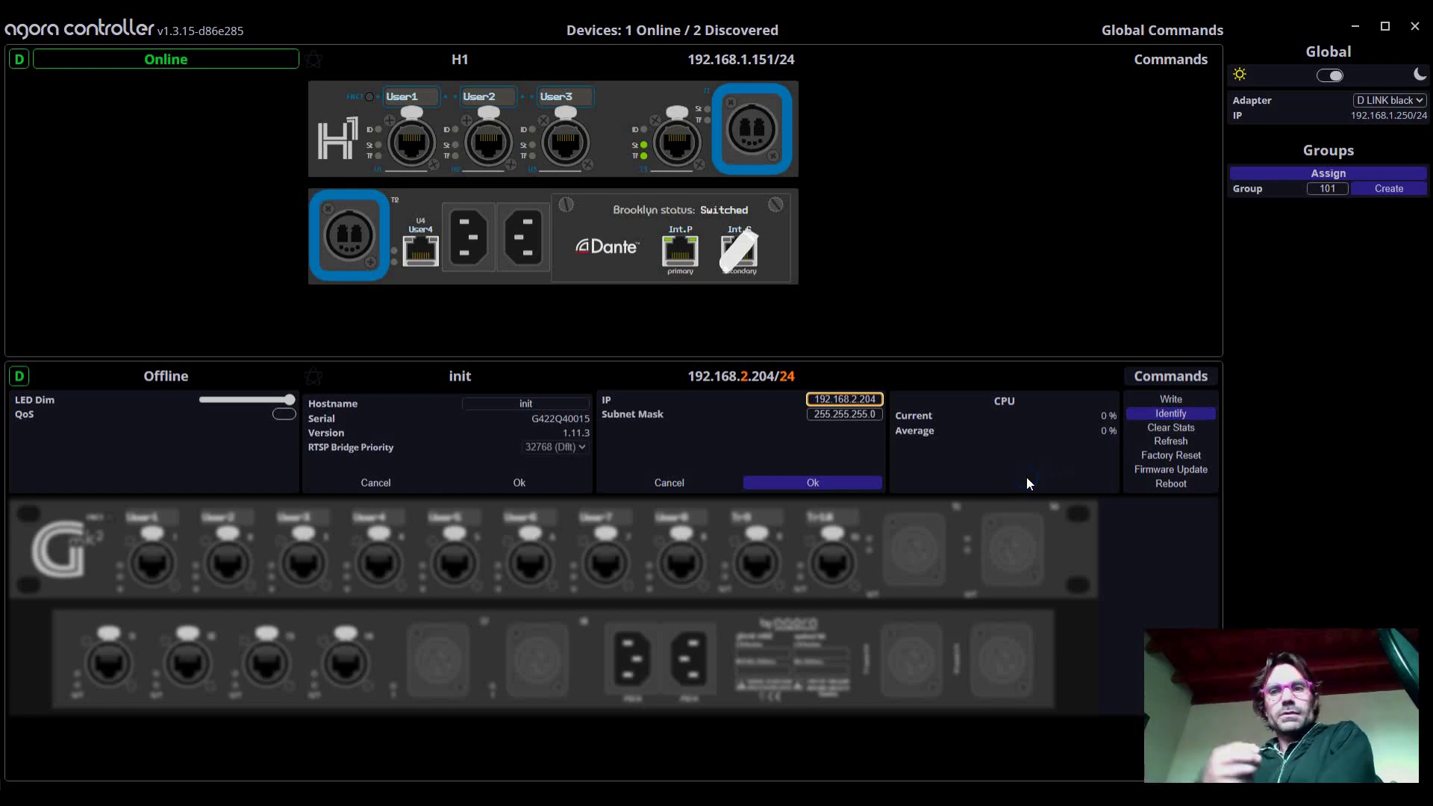
- Change init's third octet from 2 to 1, making it 192.168.1.204, and confirm
left_click(857, 397)
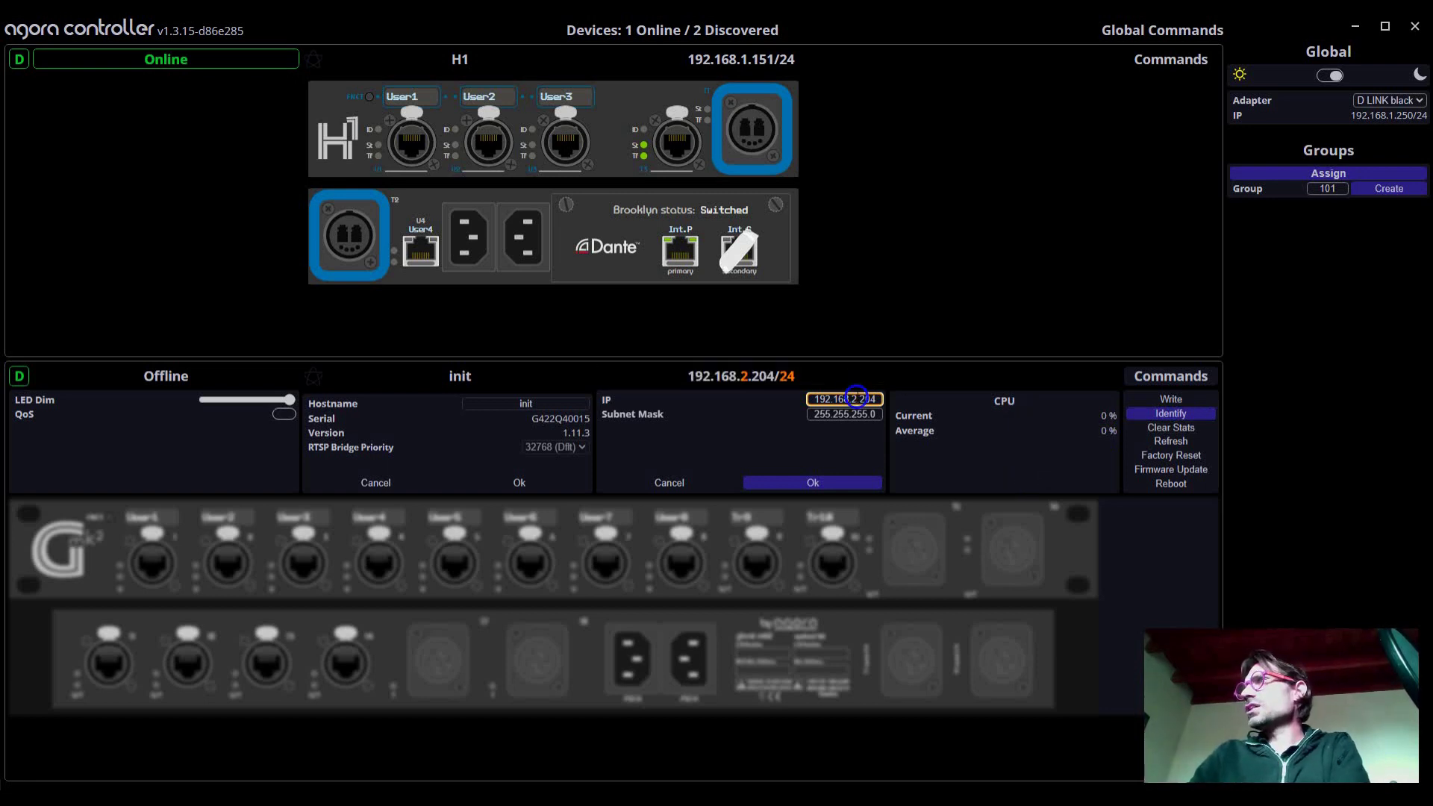
key("BackSpace")
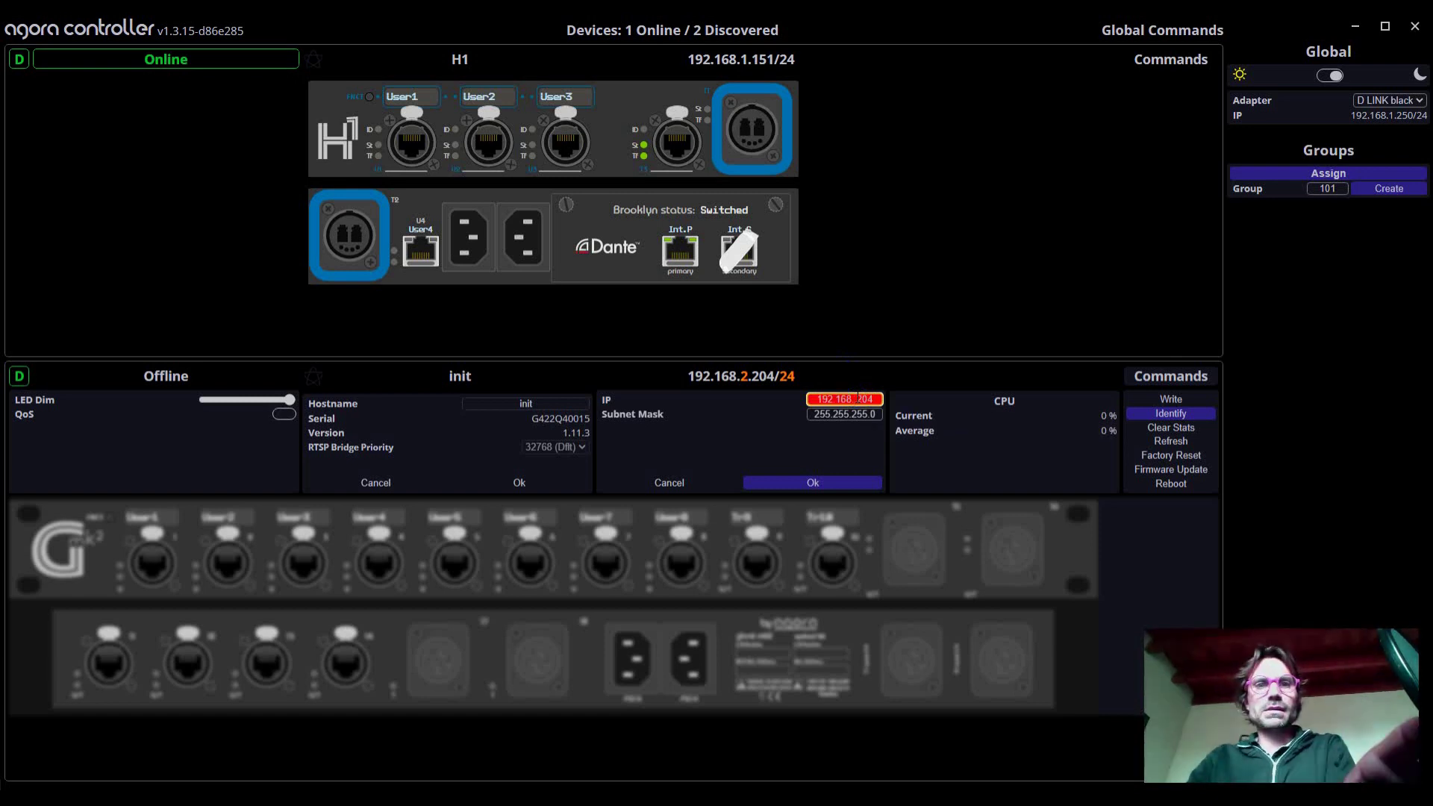
type("1")
left_click(855, 439)
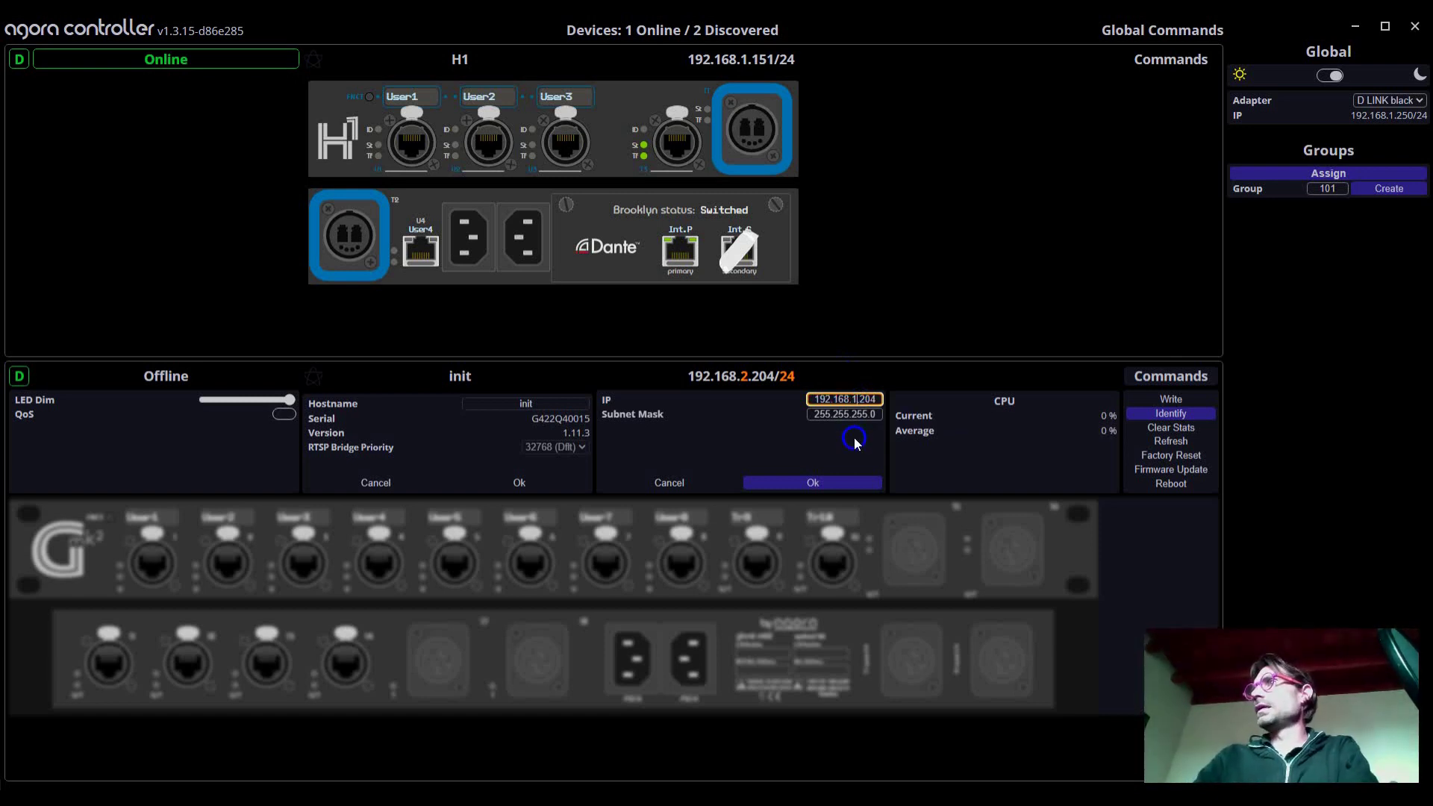
left_click(841, 481)
left_click(406, 323)
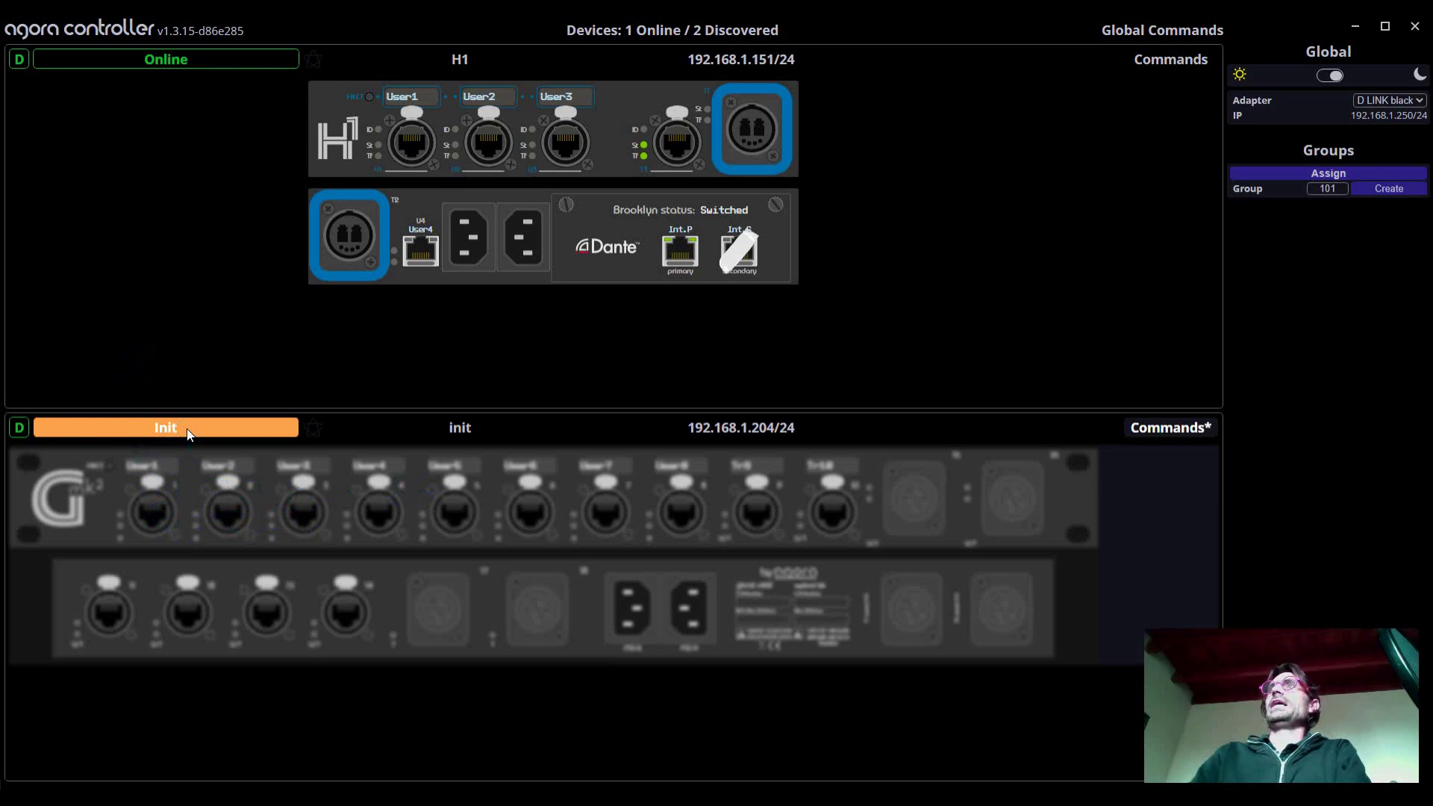
left_click(169, 237)
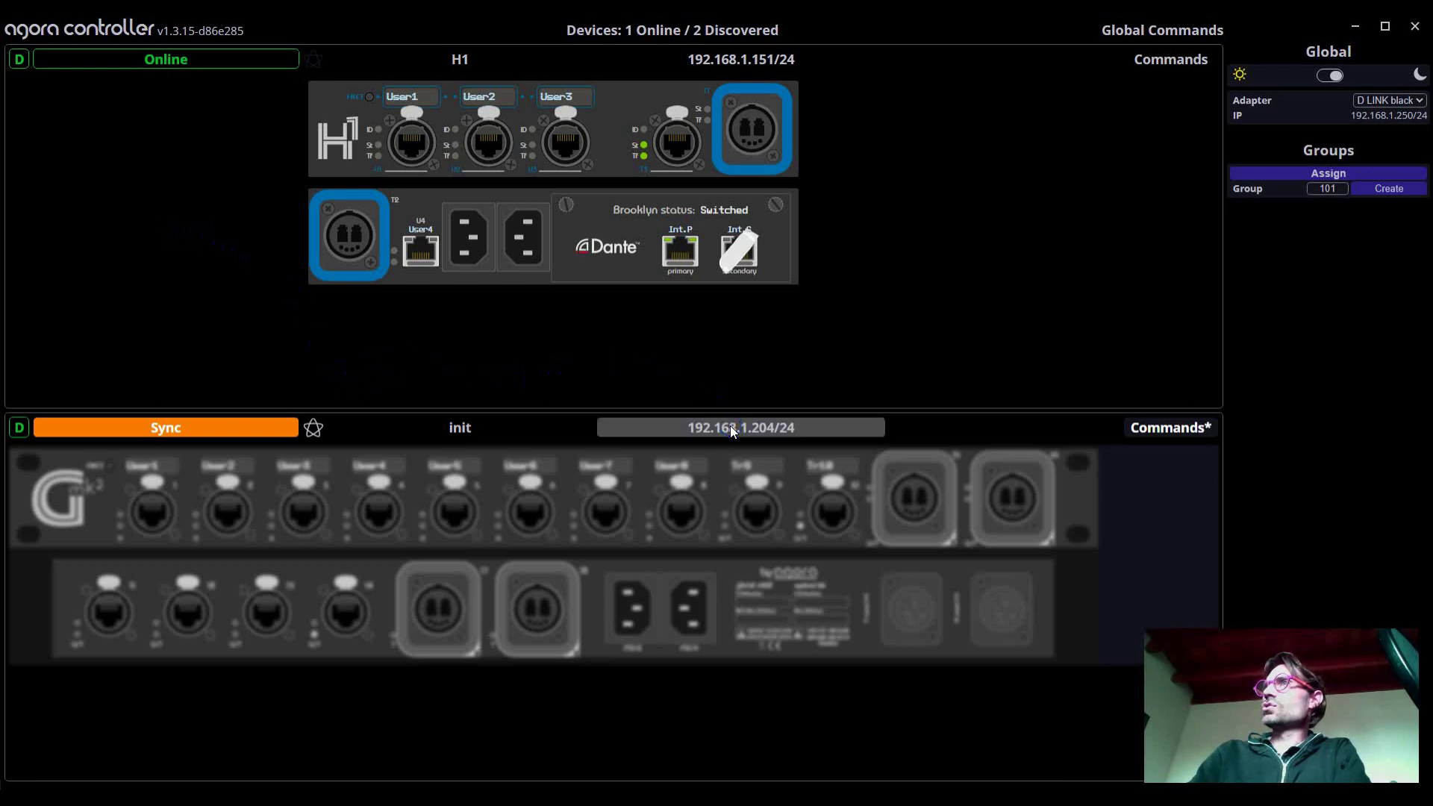
- Set H1's IP address to 192.168.1.204
left_click(747, 57)
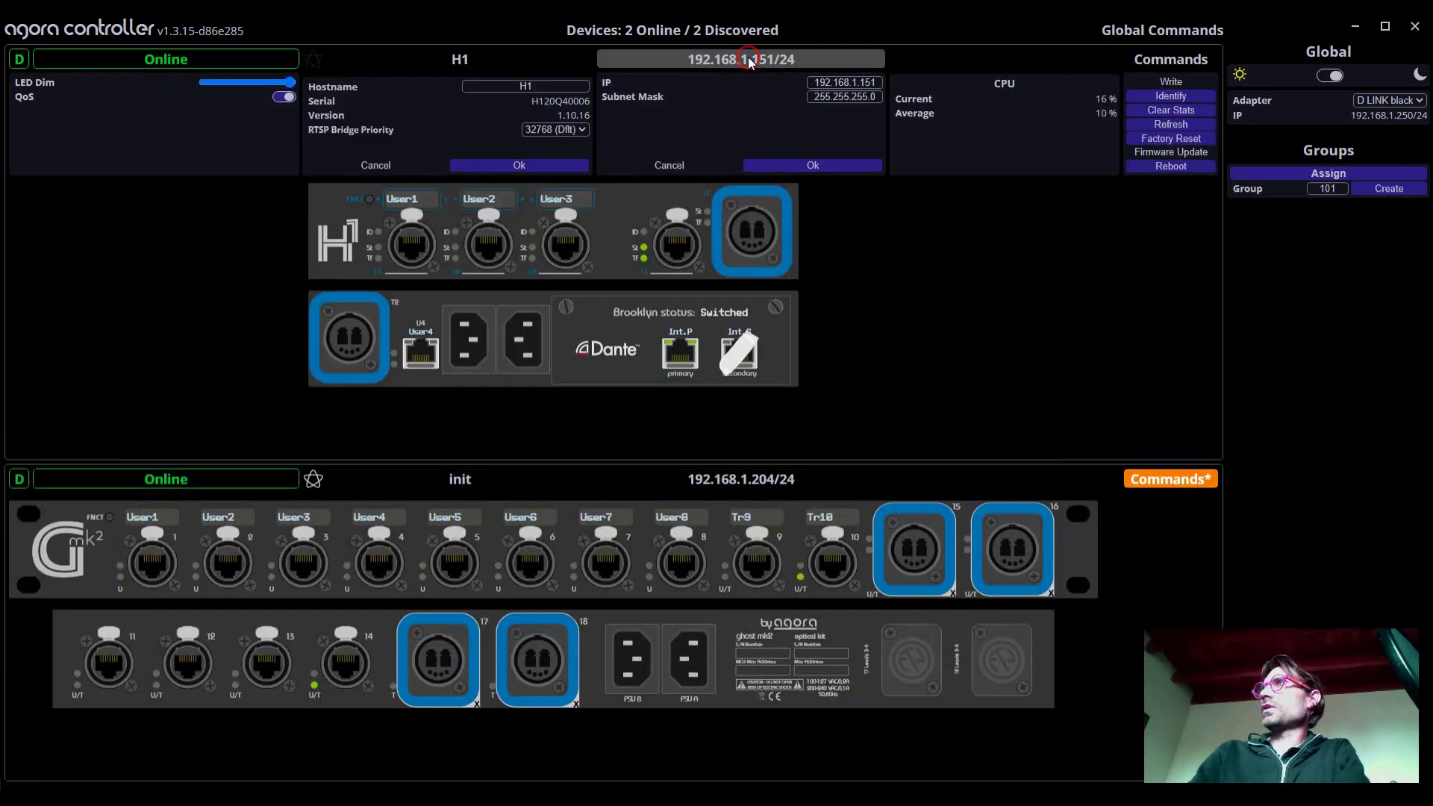
left_click(874, 81)
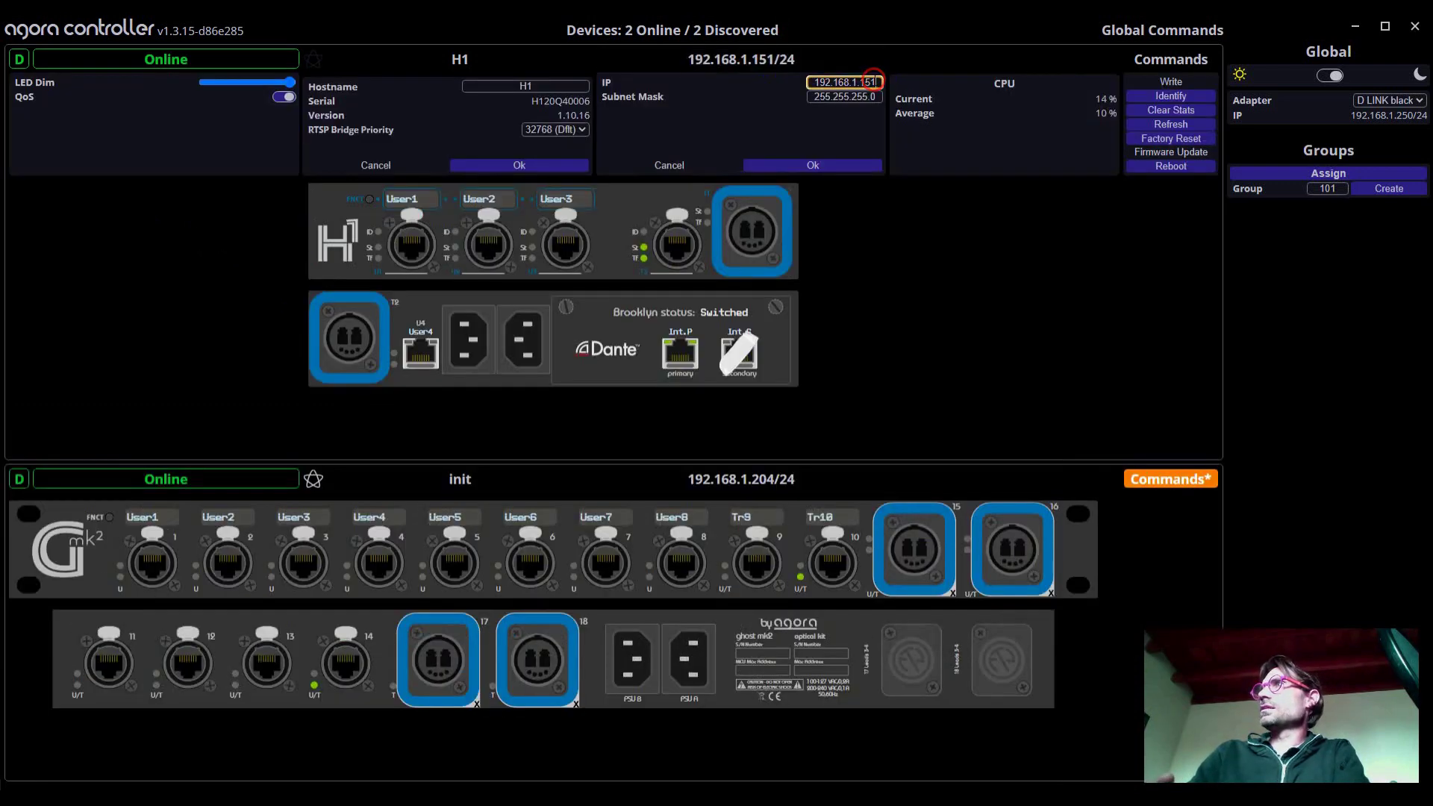
key("BackSpace")
key("BackSpace")
key("BackSpace")
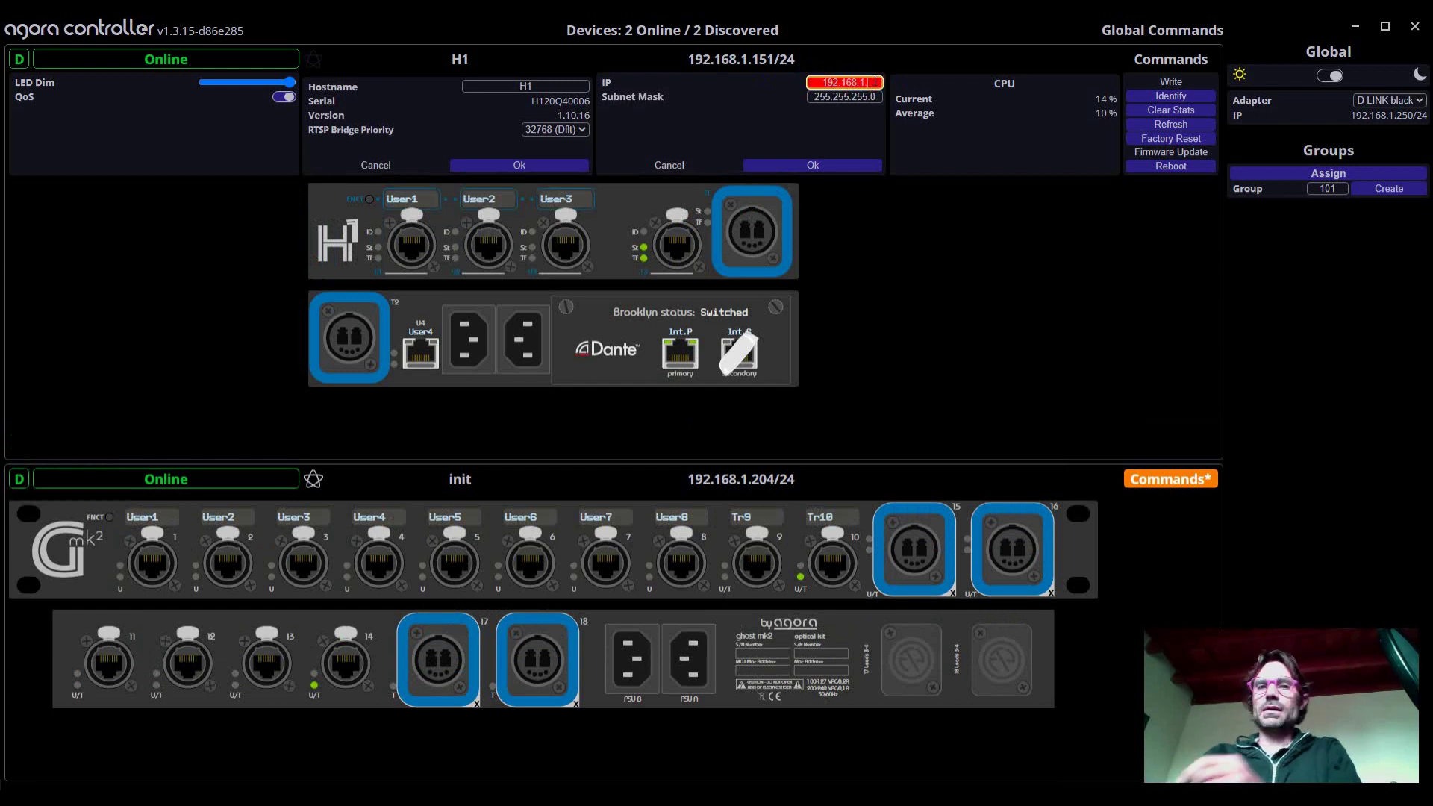
type("20")
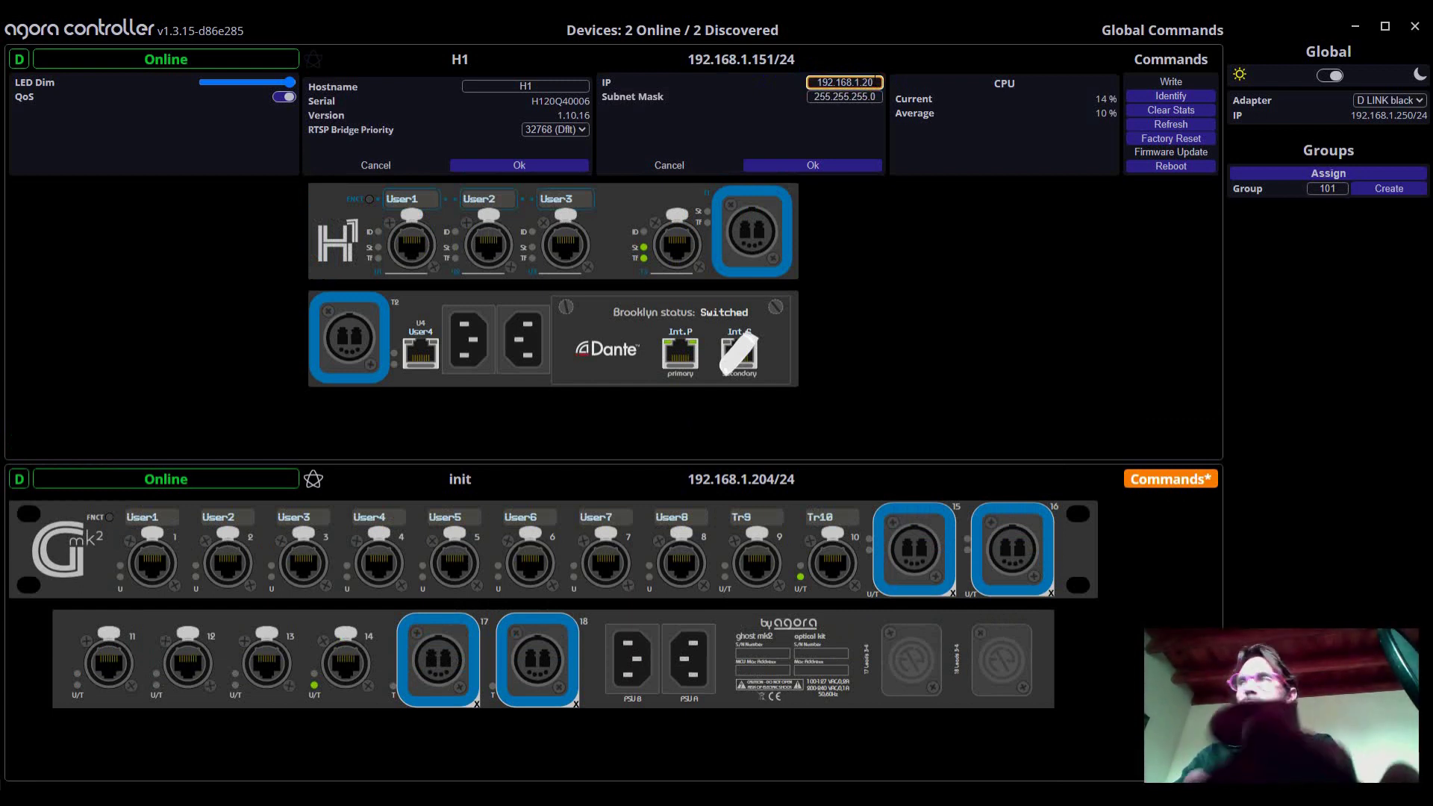
type("4")
key("Return")
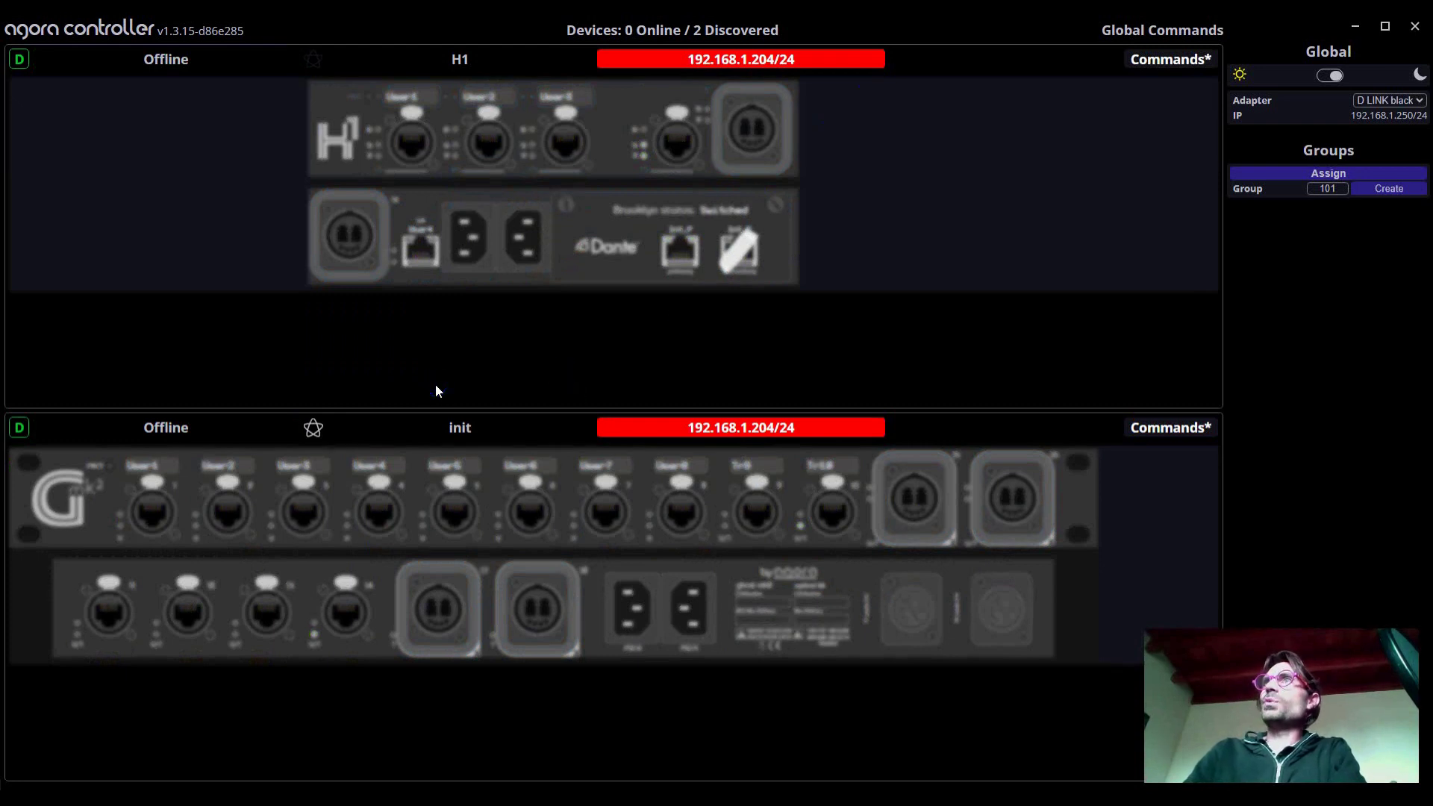
- Restore H1's IP address to 192.168.1.151
left_click(18, 428)
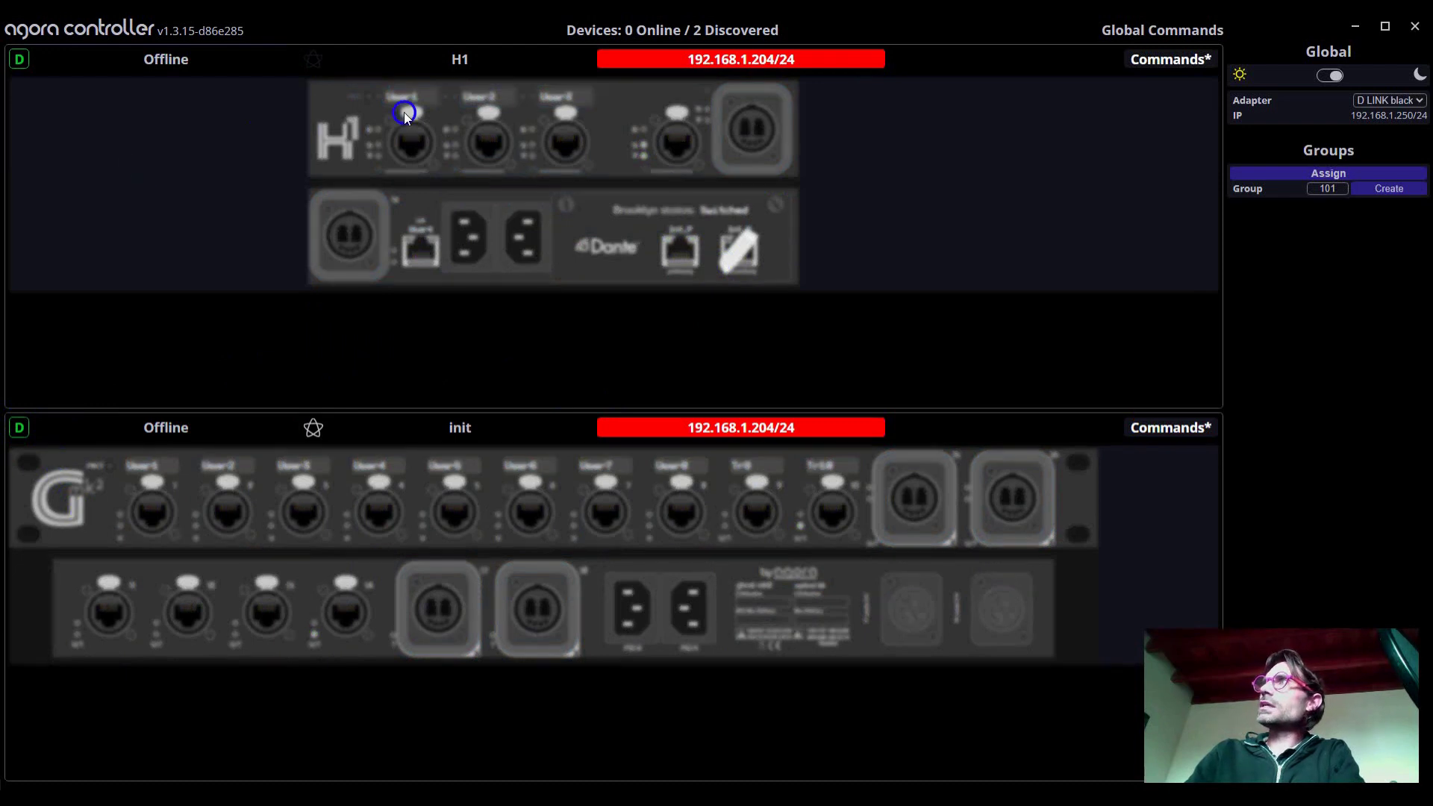
left_click(641, 64)
left_click(661, 439)
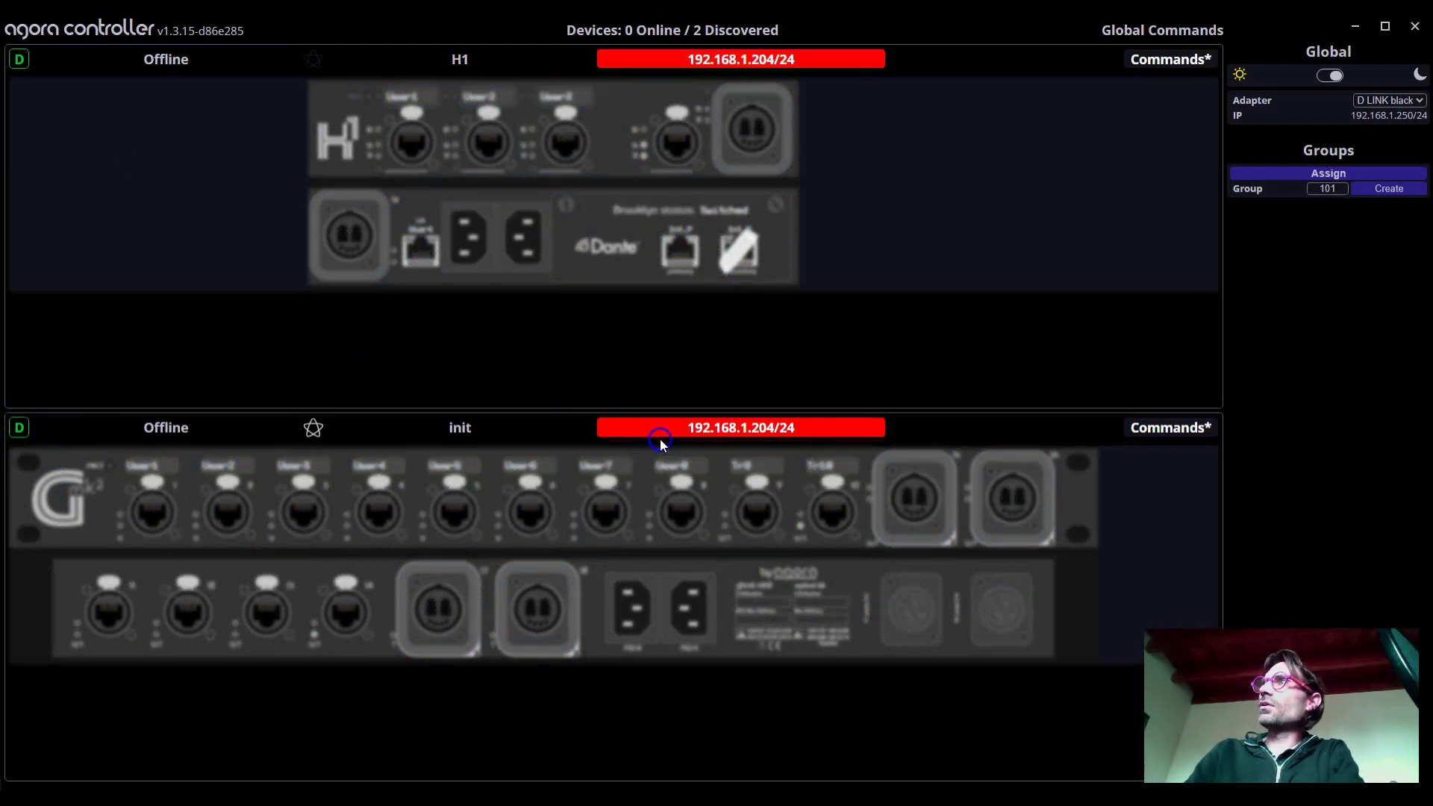
left_click(774, 60)
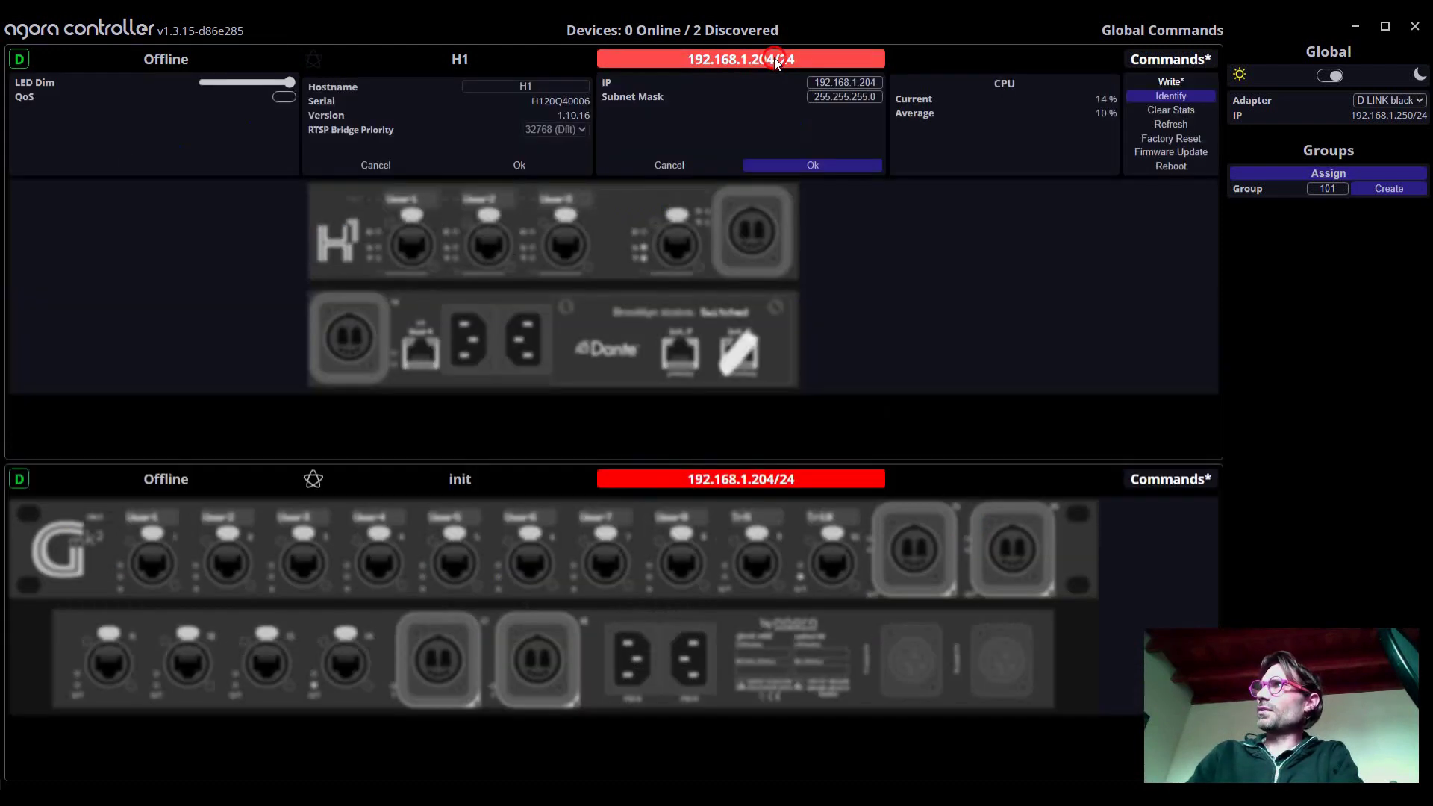
left_click(835, 82)
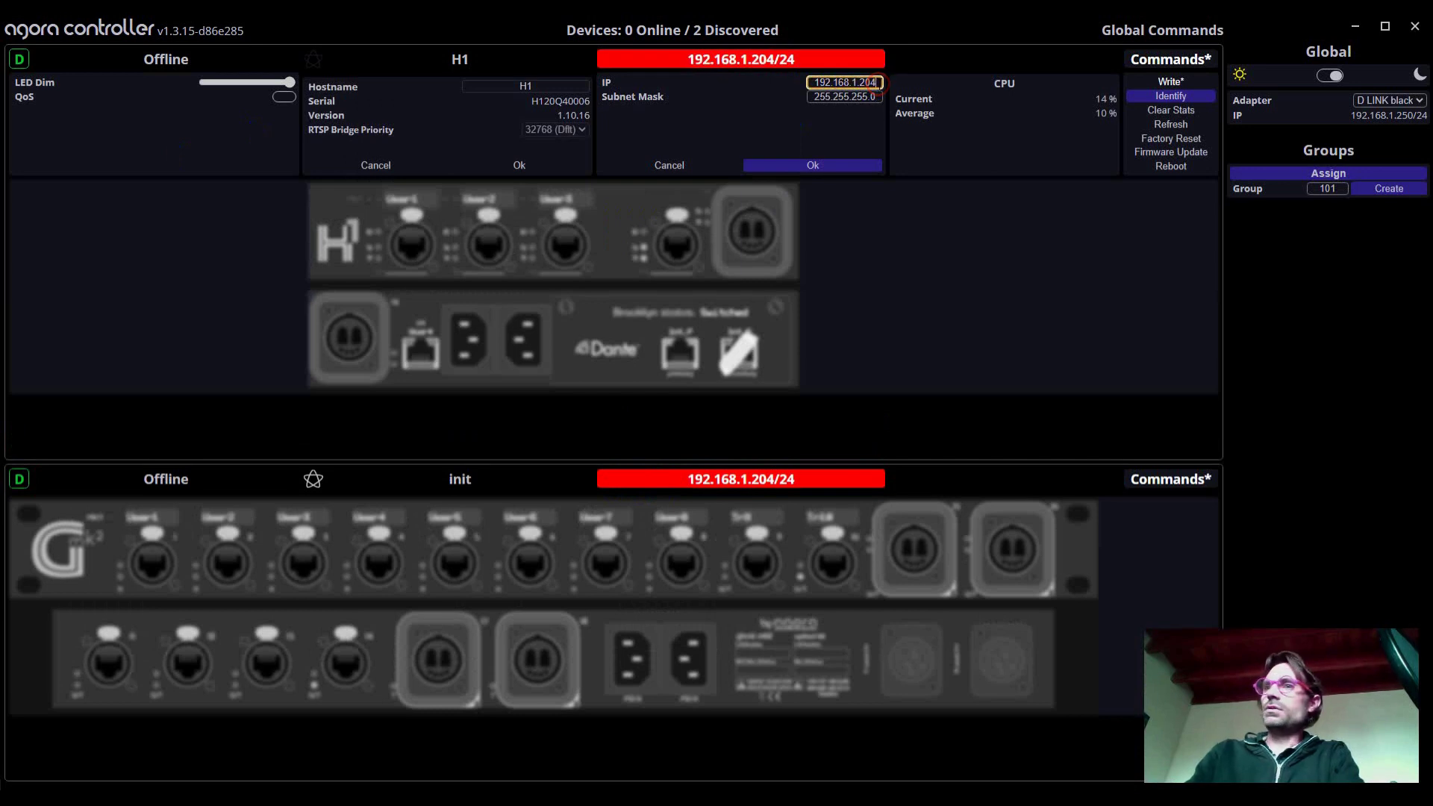
key("BackSpace")
key("BackSpace")
key("BackSpace")
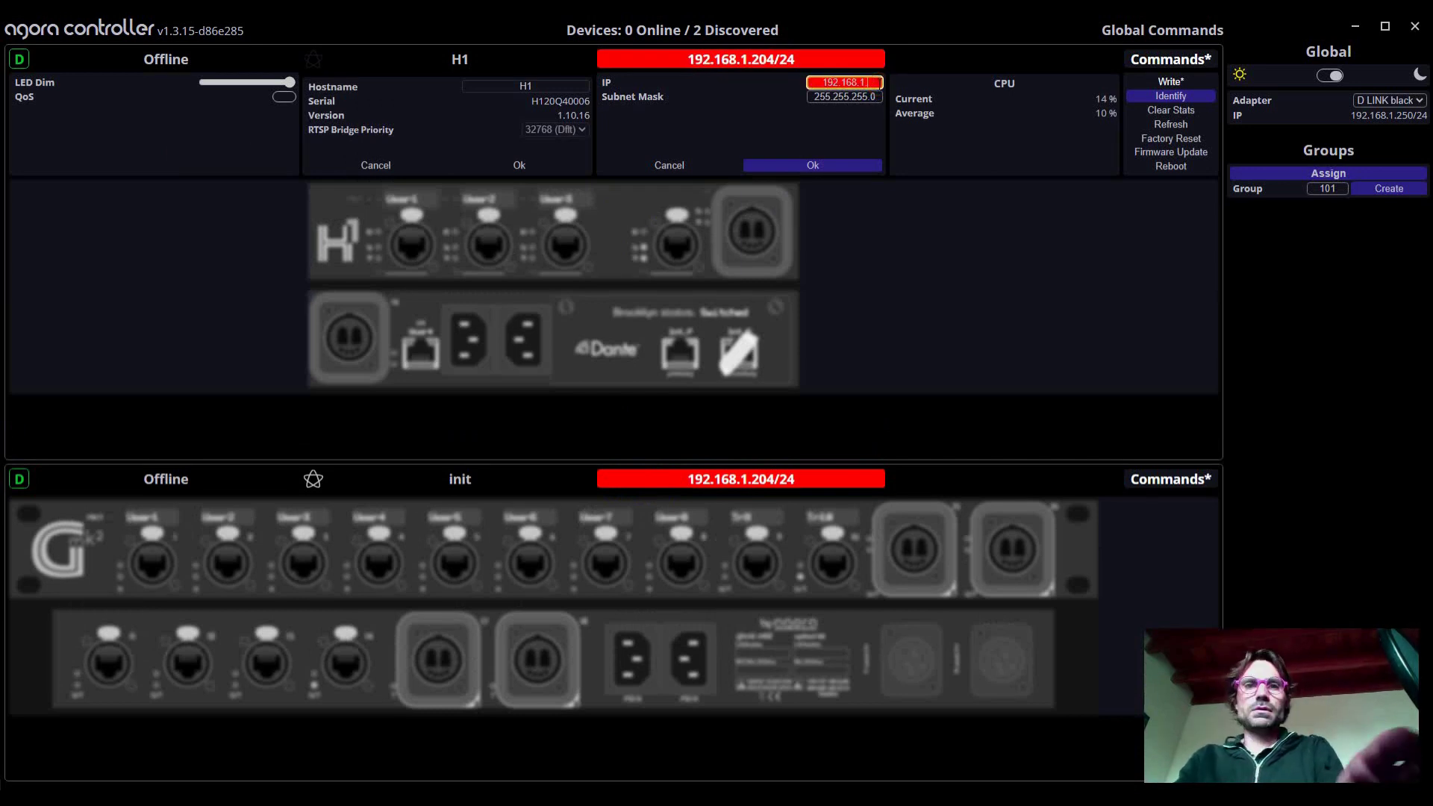
type("151")
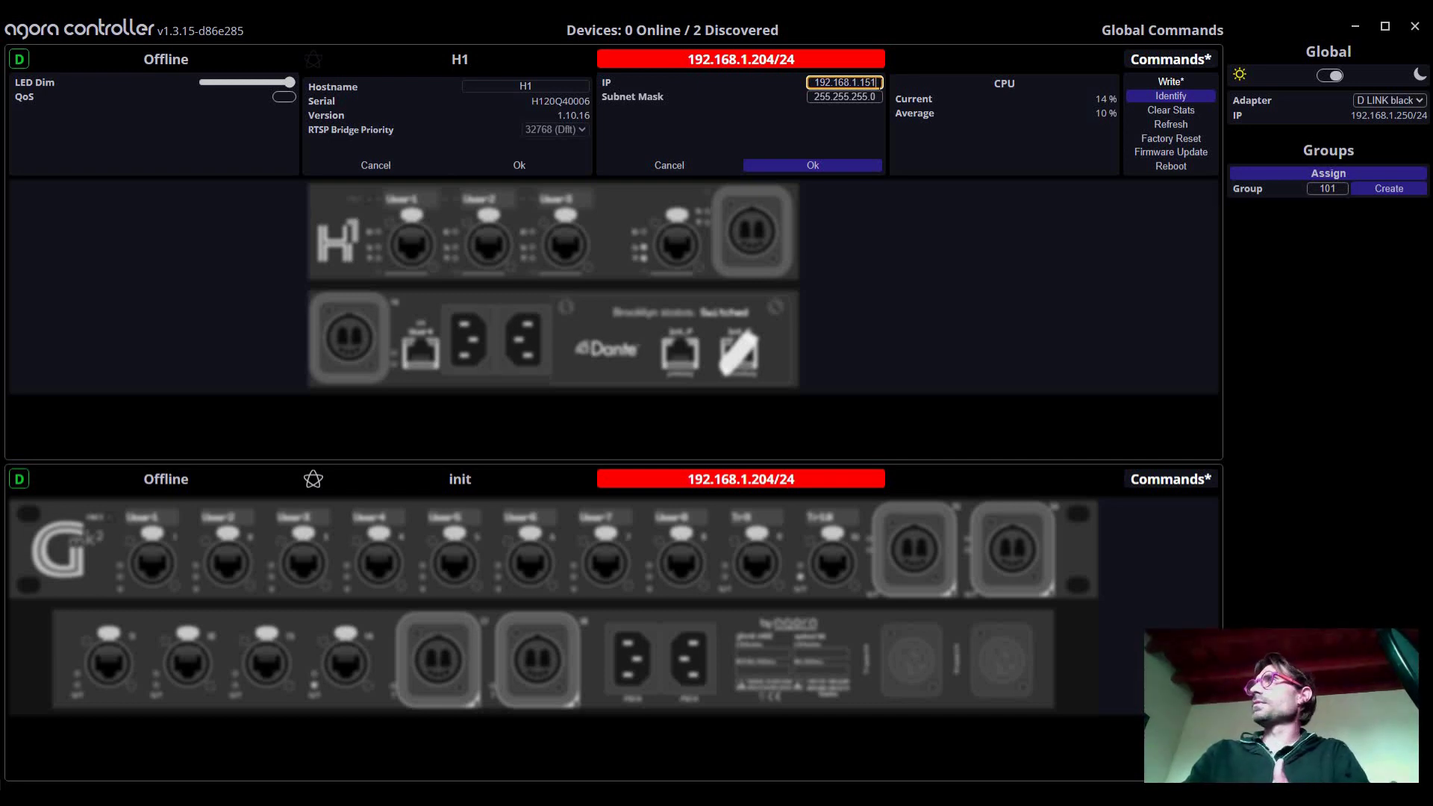
key("Return")
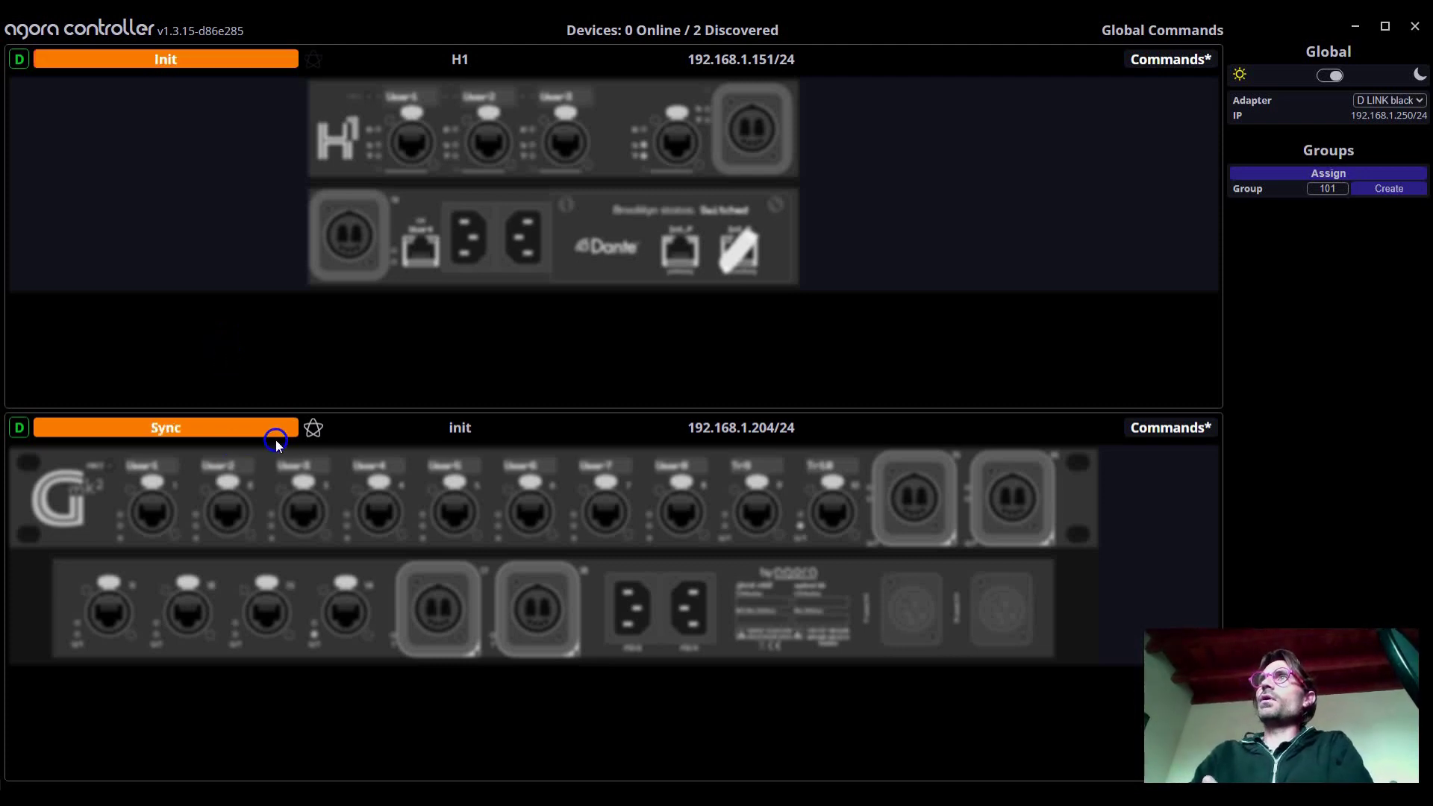
left_click(292, 379)
- Wait for H1 and init to finish syncing and show Online
left_click(231, 428)
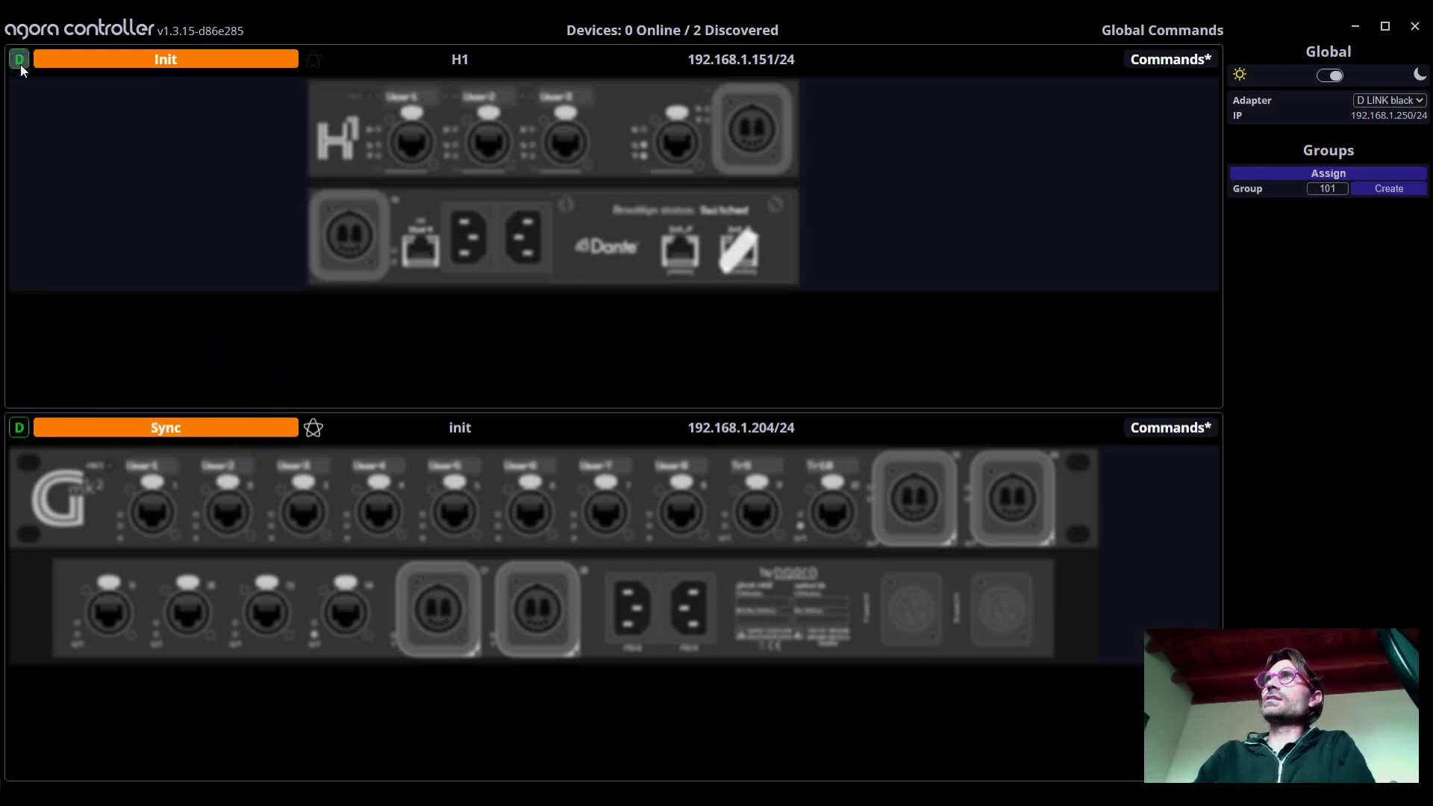
left_click(154, 58)
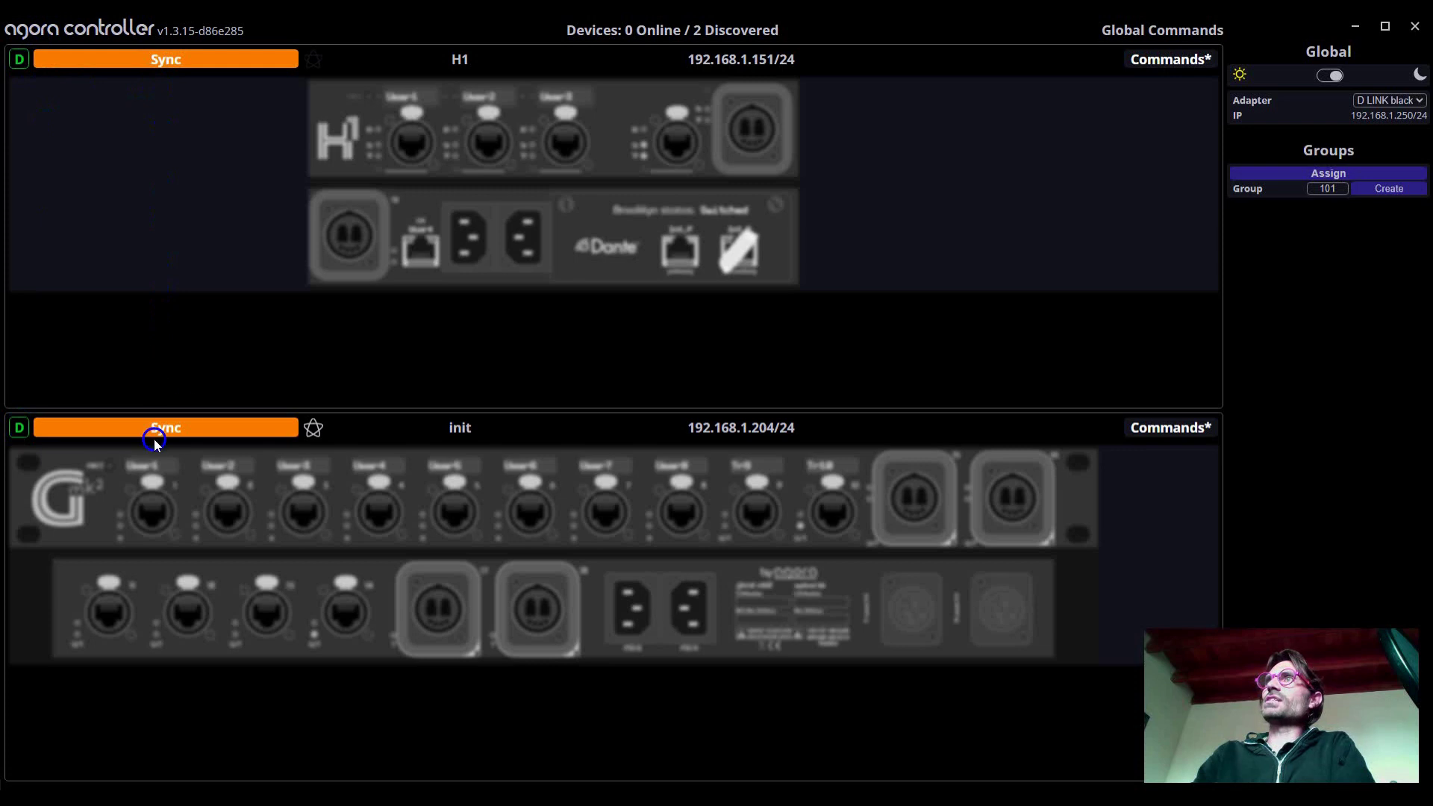
left_click(626, 41)
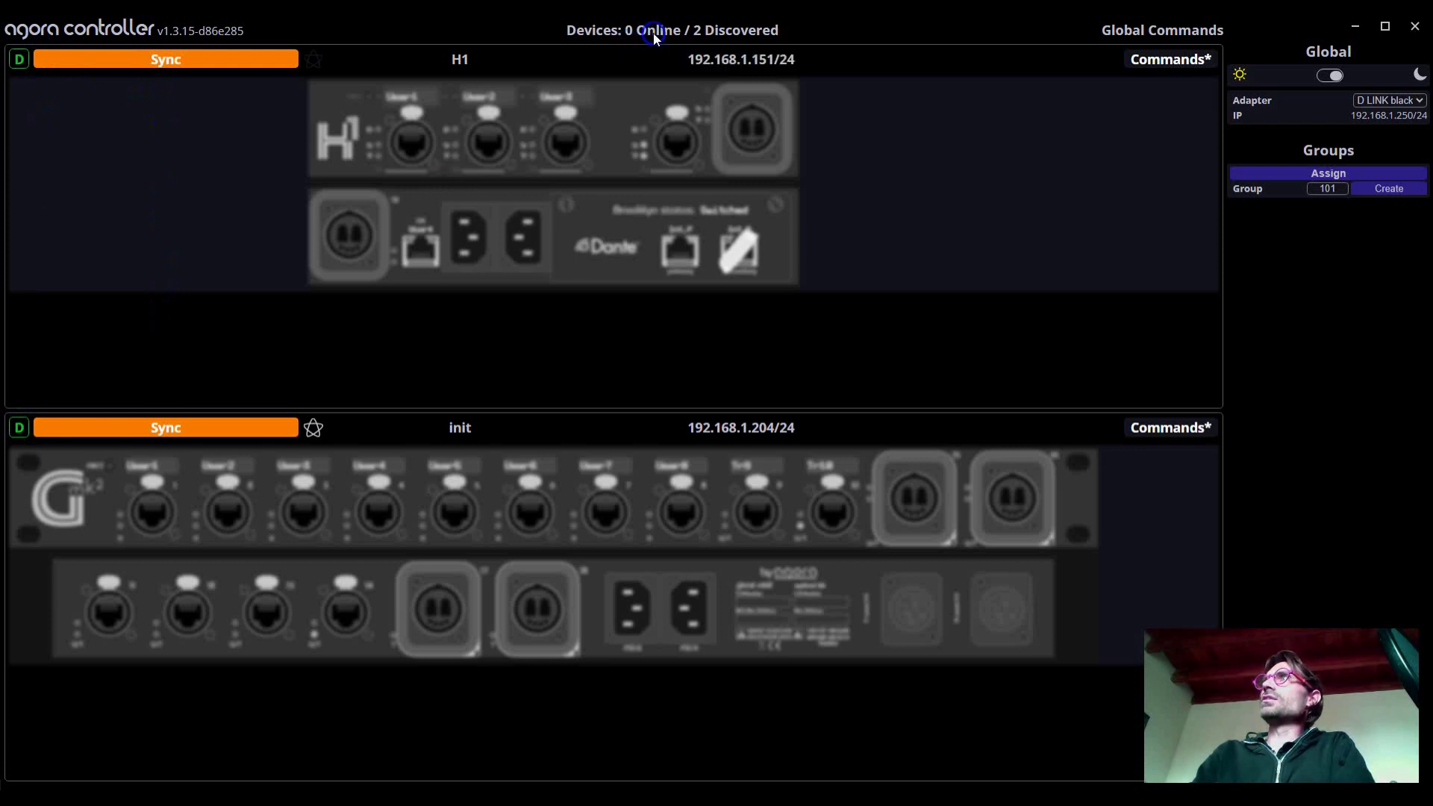
left_click(271, 357)
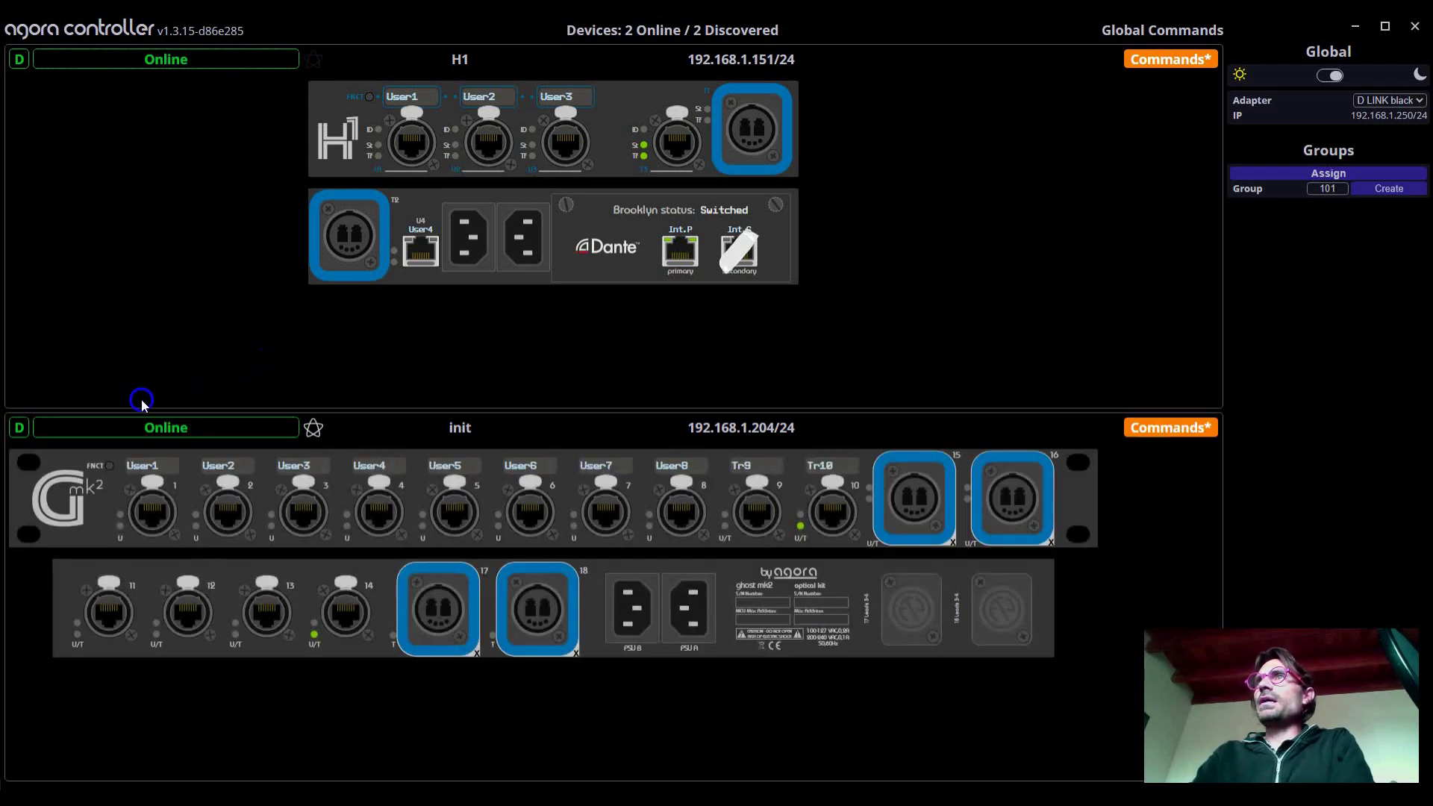
left_click(19, 423)
left_click(20, 430)
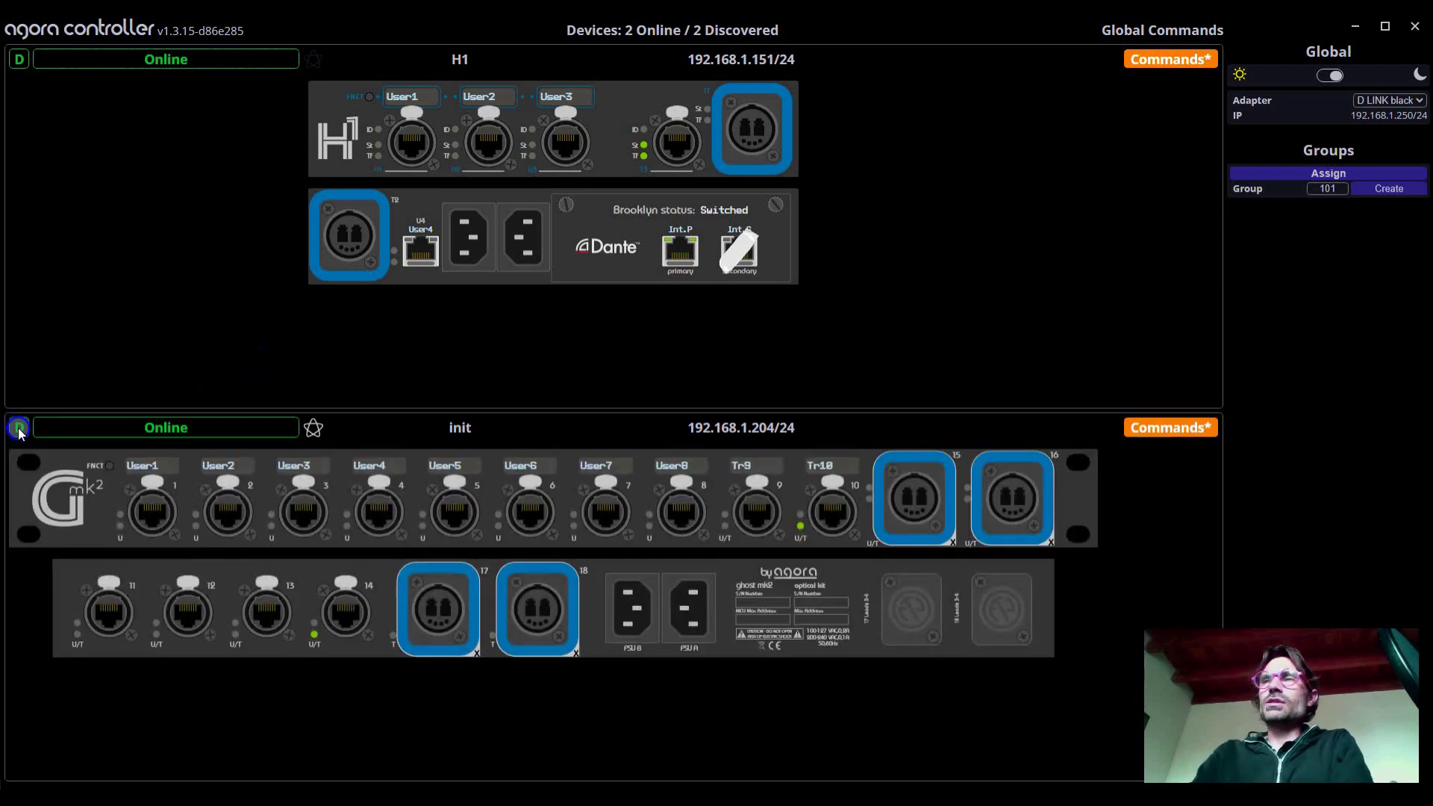
left_click(95, 430)
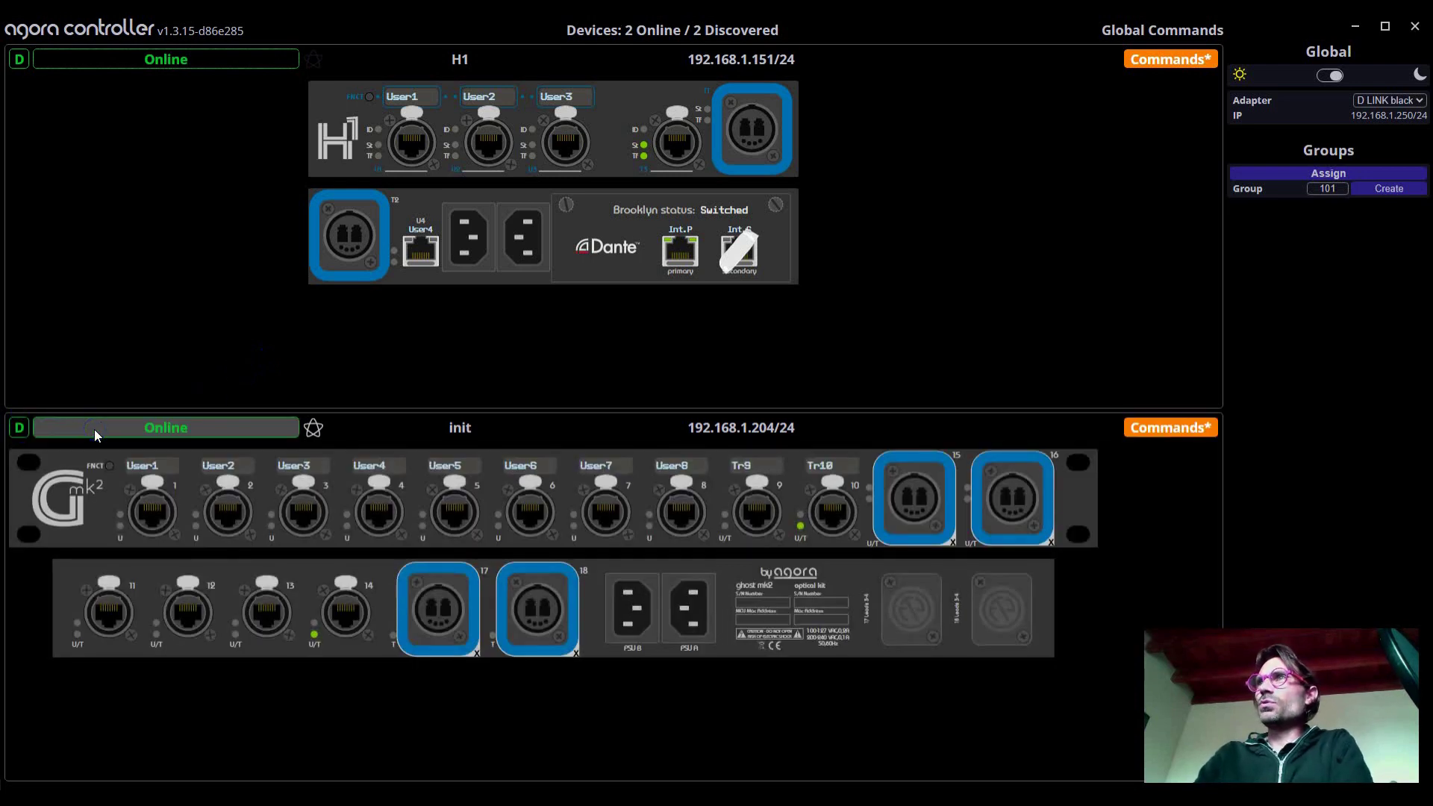
- Read init's Bridge ID from its star icon, then view its 192.168.1.204 settings
left_click(317, 429)
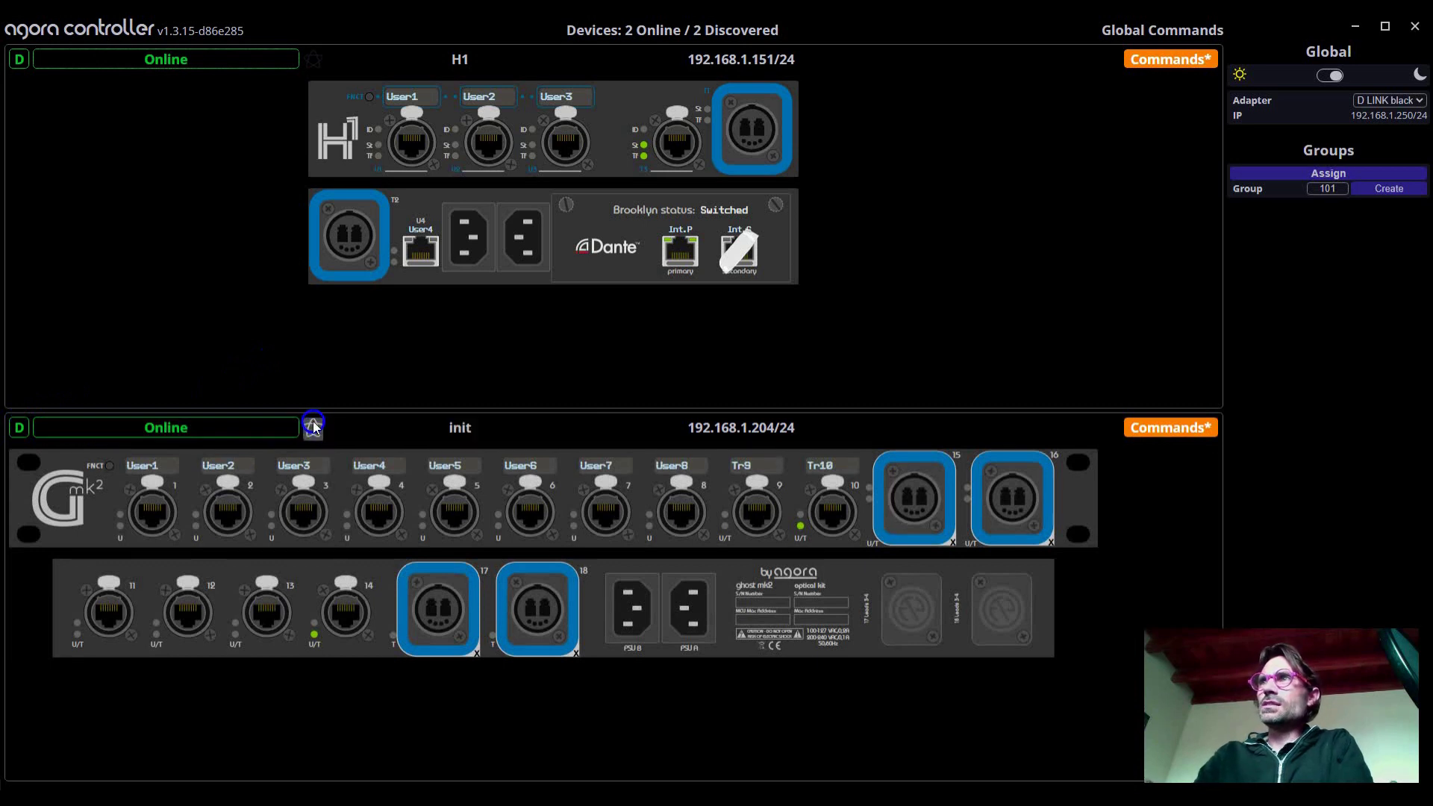
left_click(313, 428)
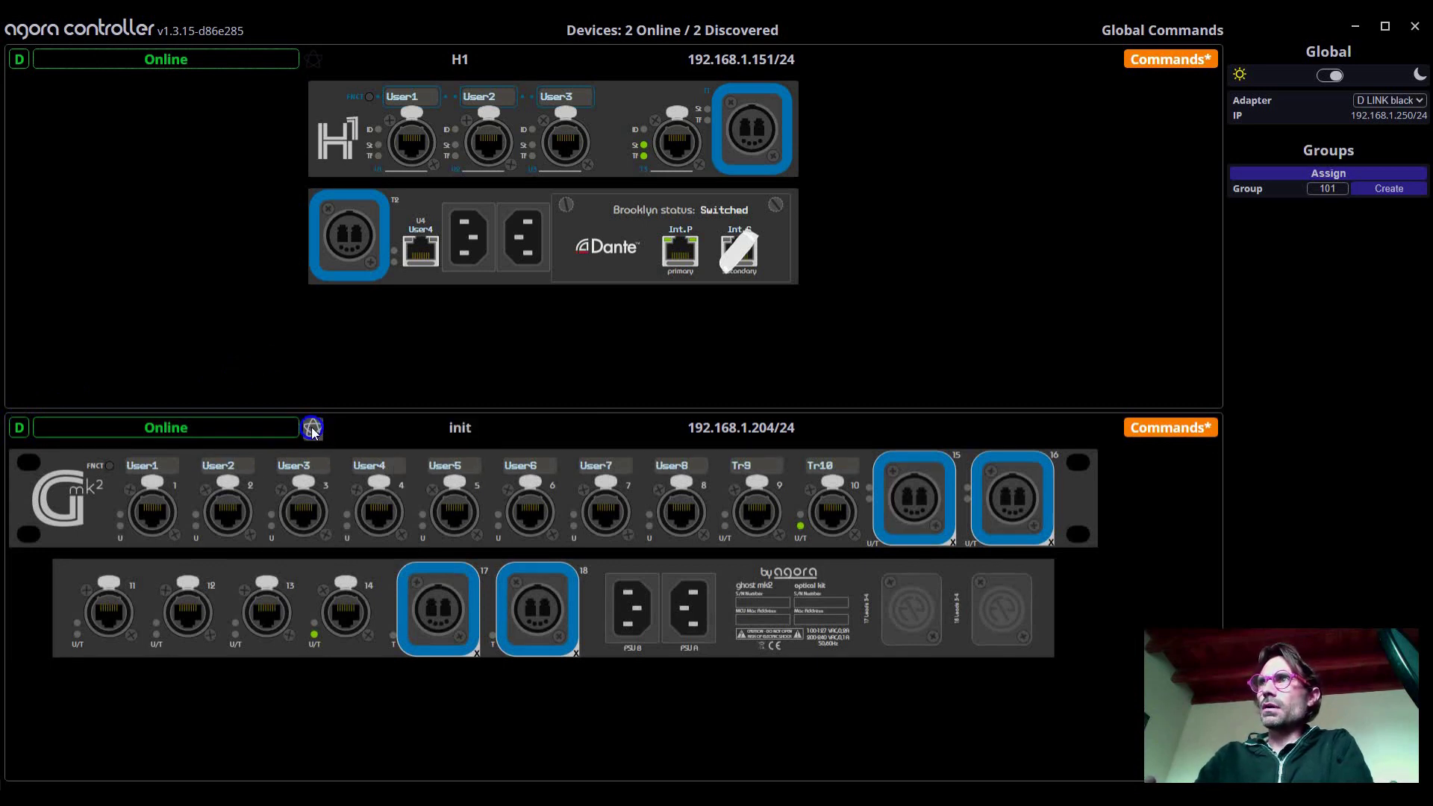
mouse_move(313, 428)
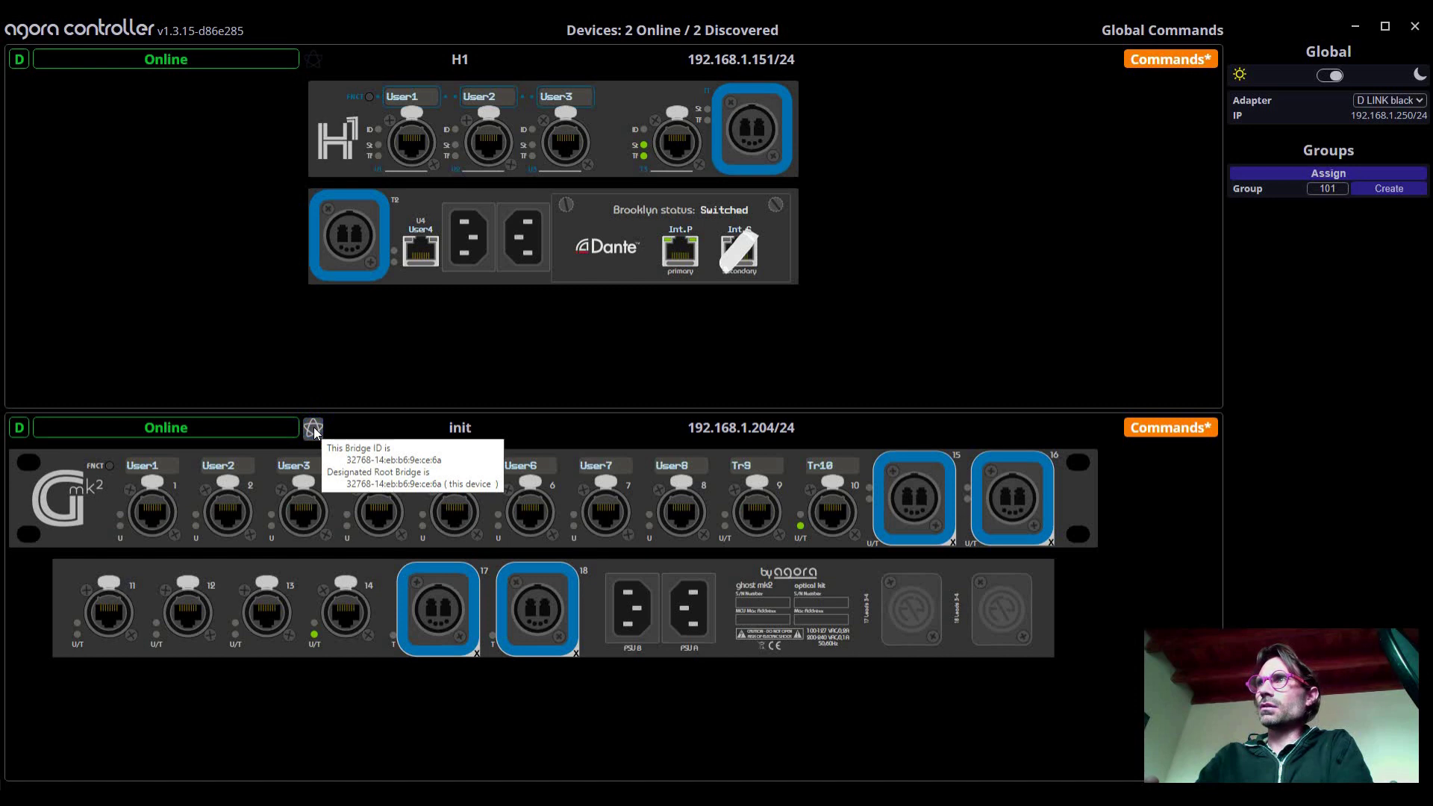
left_click(313, 431)
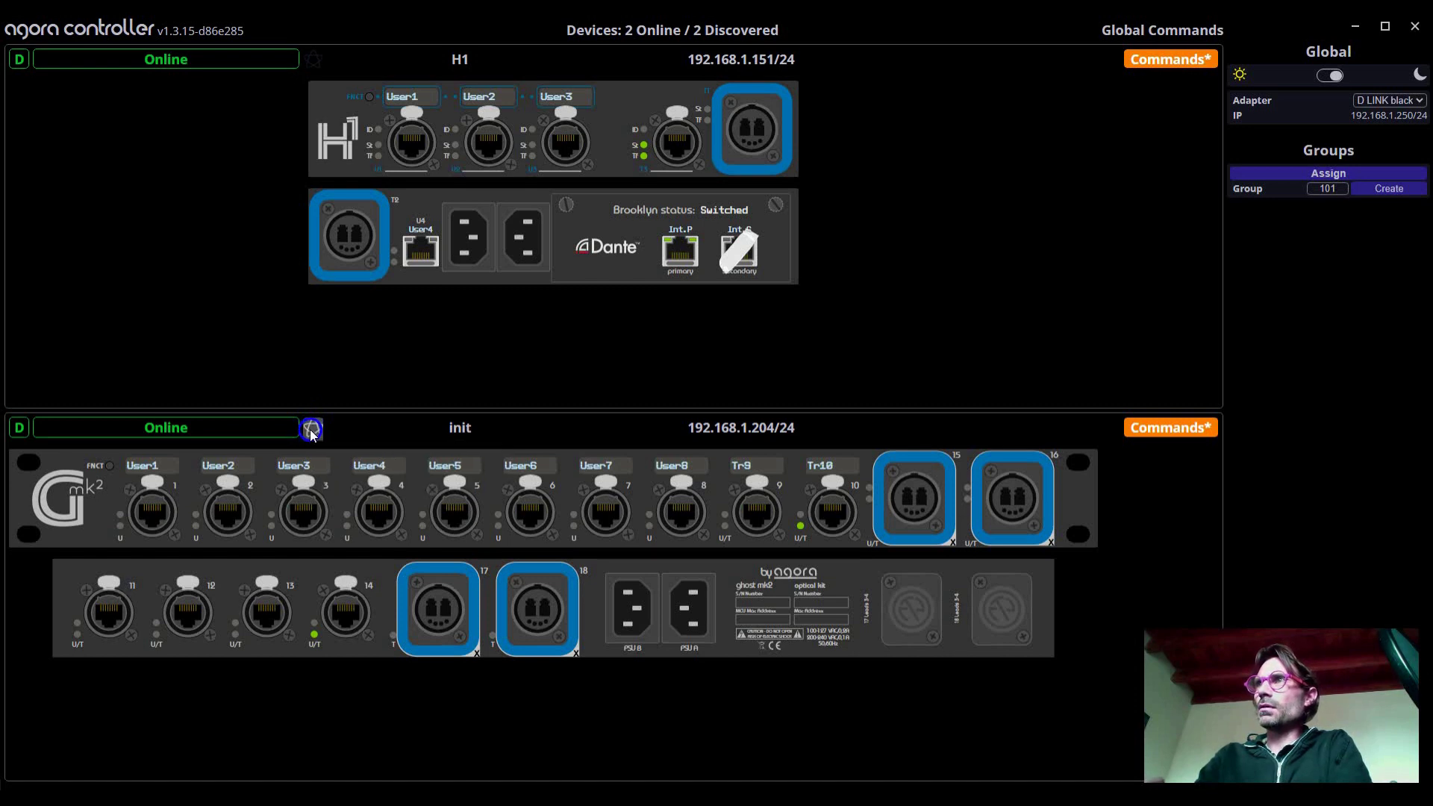
left_click(309, 430)
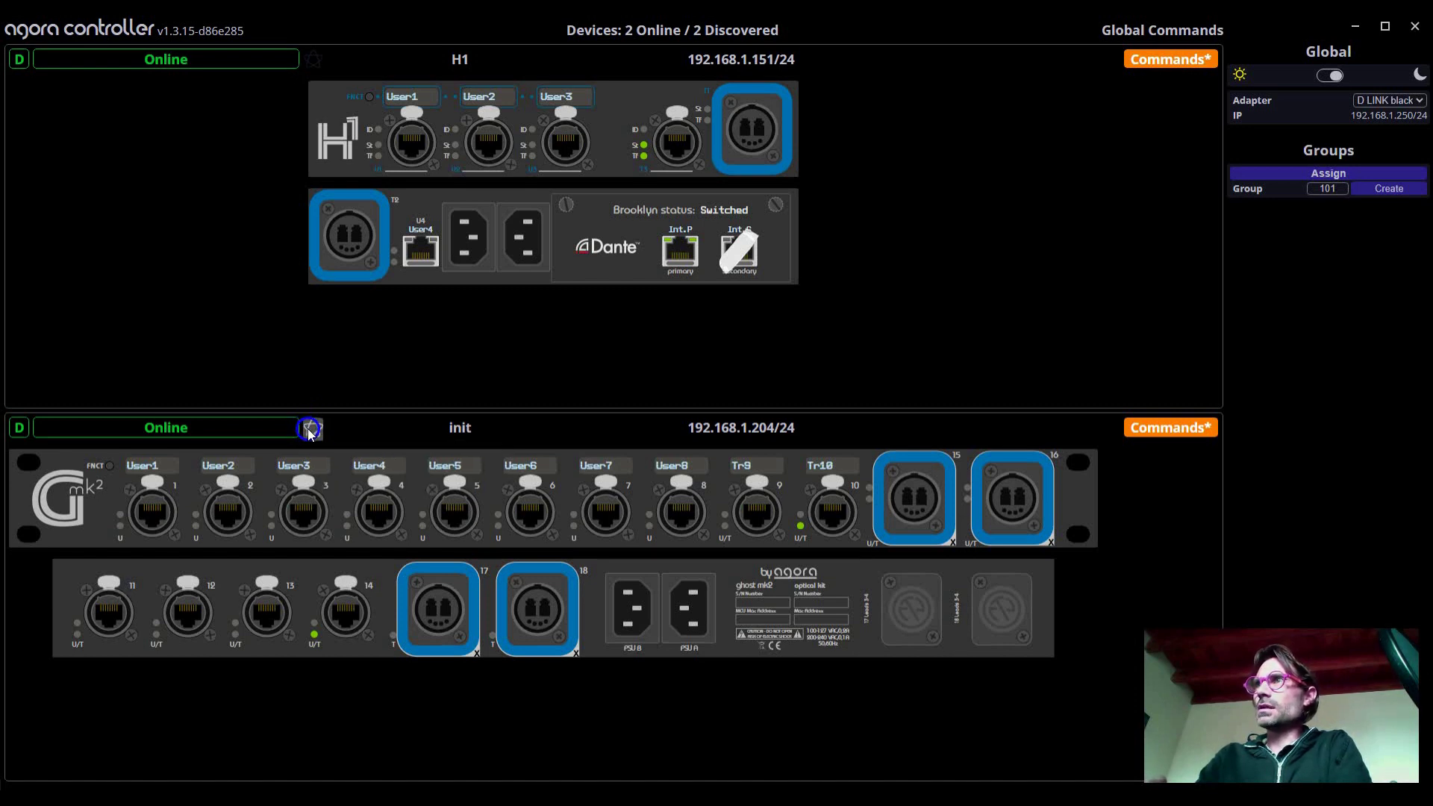
left_click(401, 431)
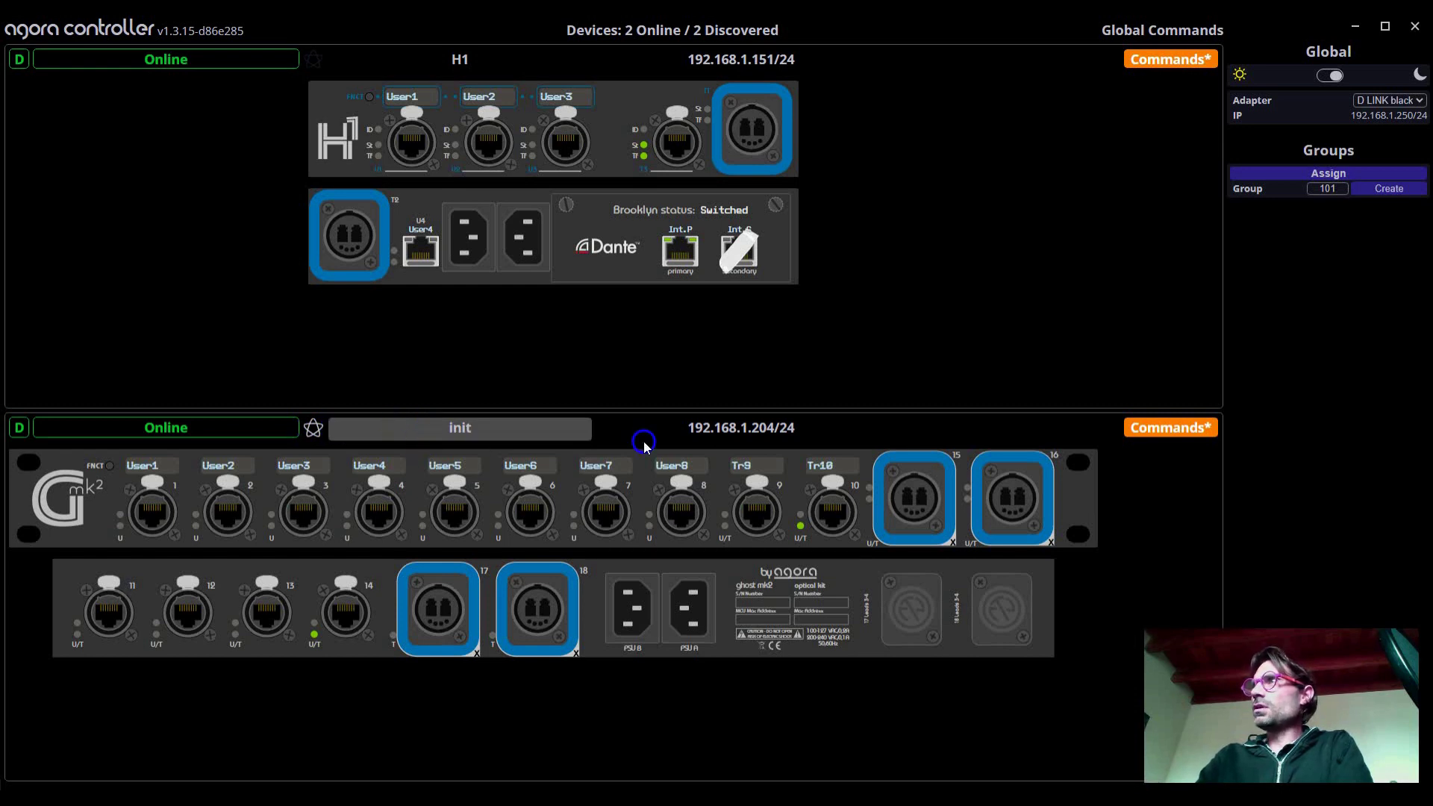
left_click(198, 427)
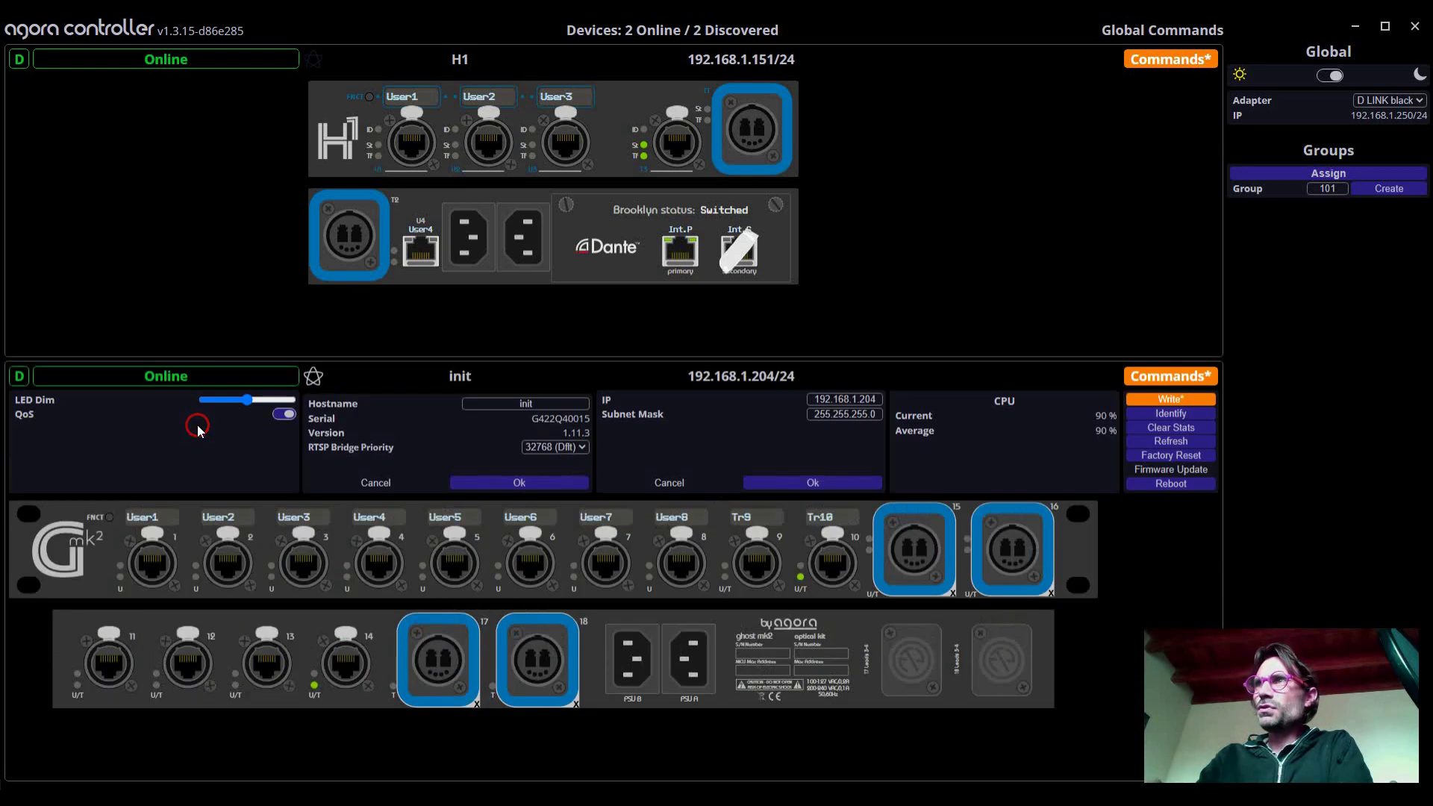
left_click(184, 372)
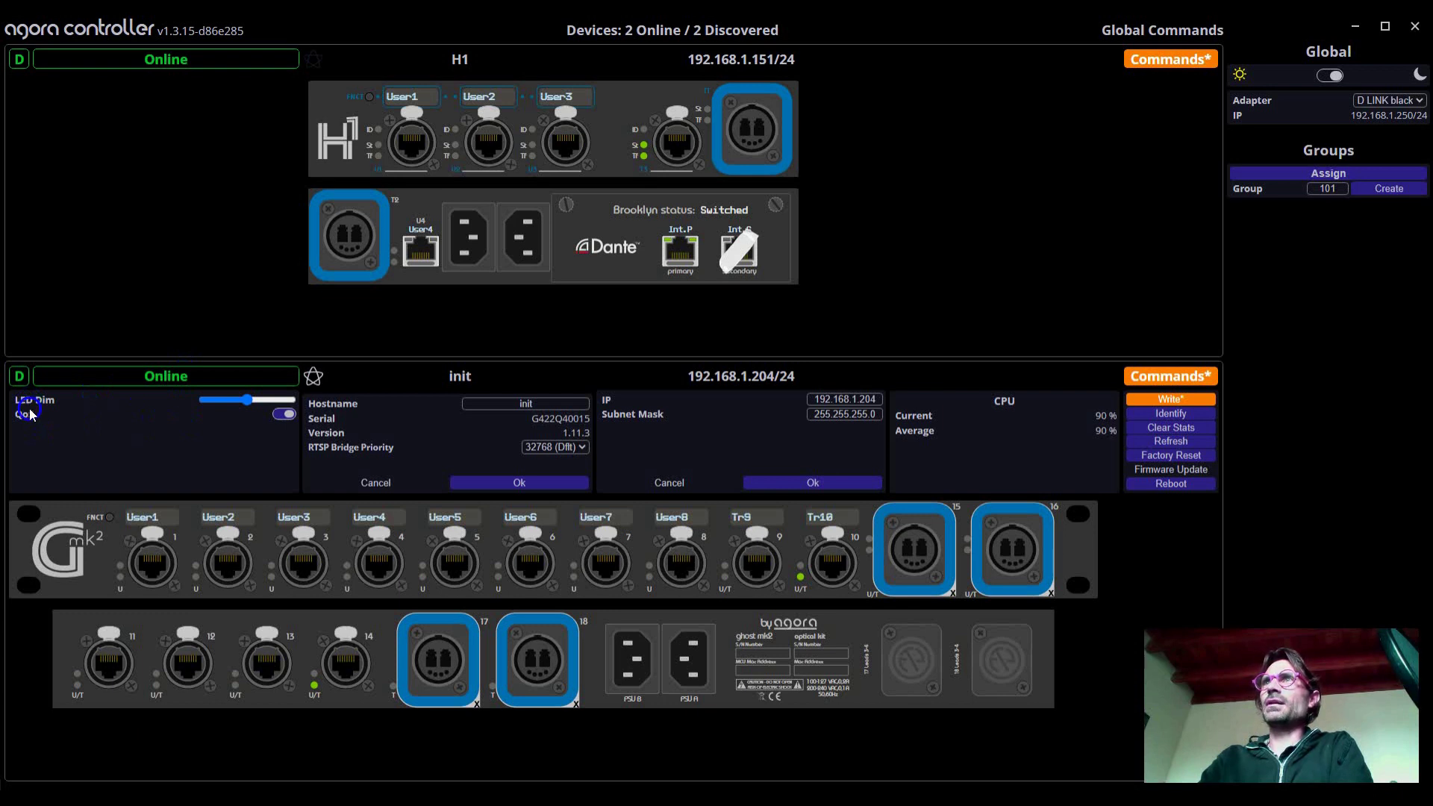
left_click(285, 415)
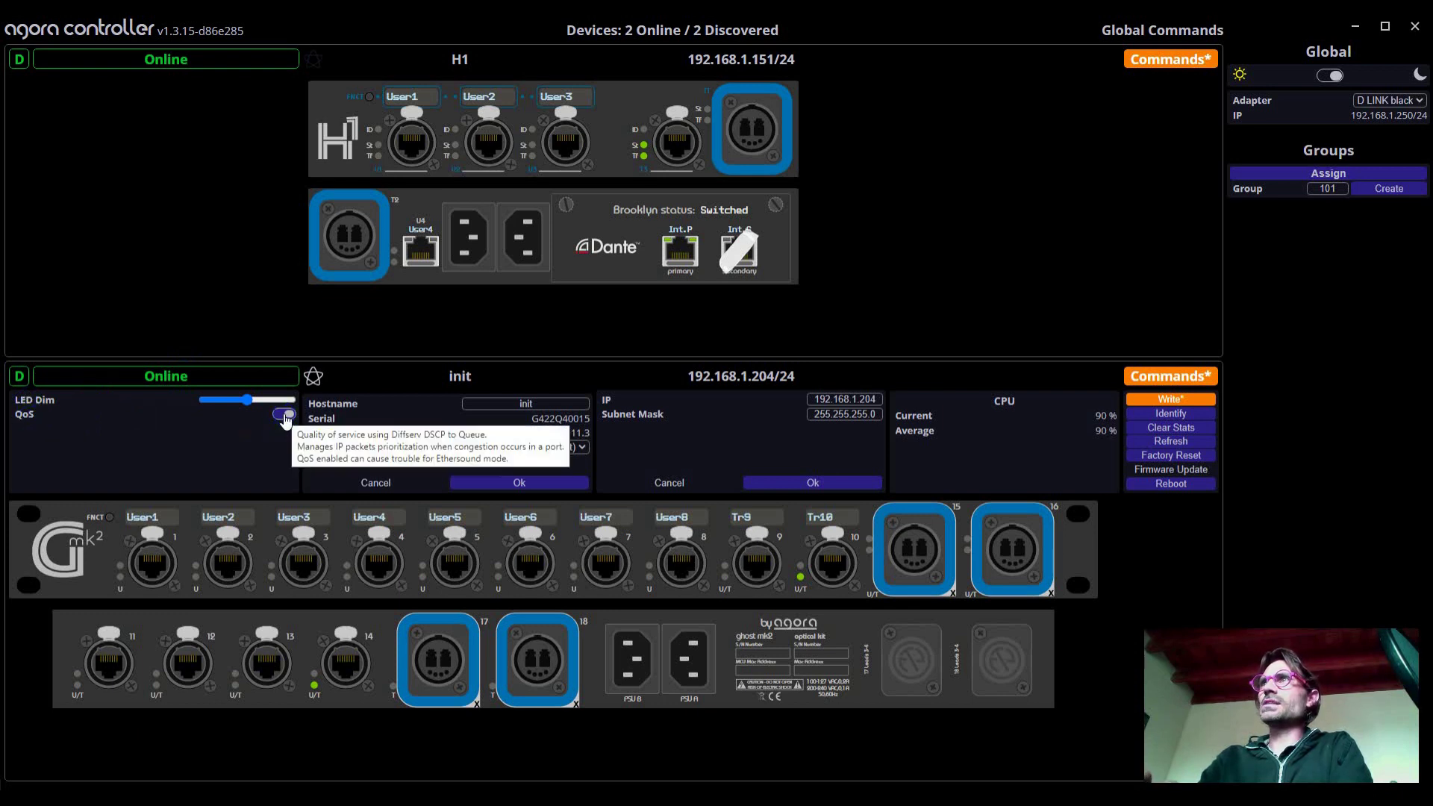
left_click(547, 401)
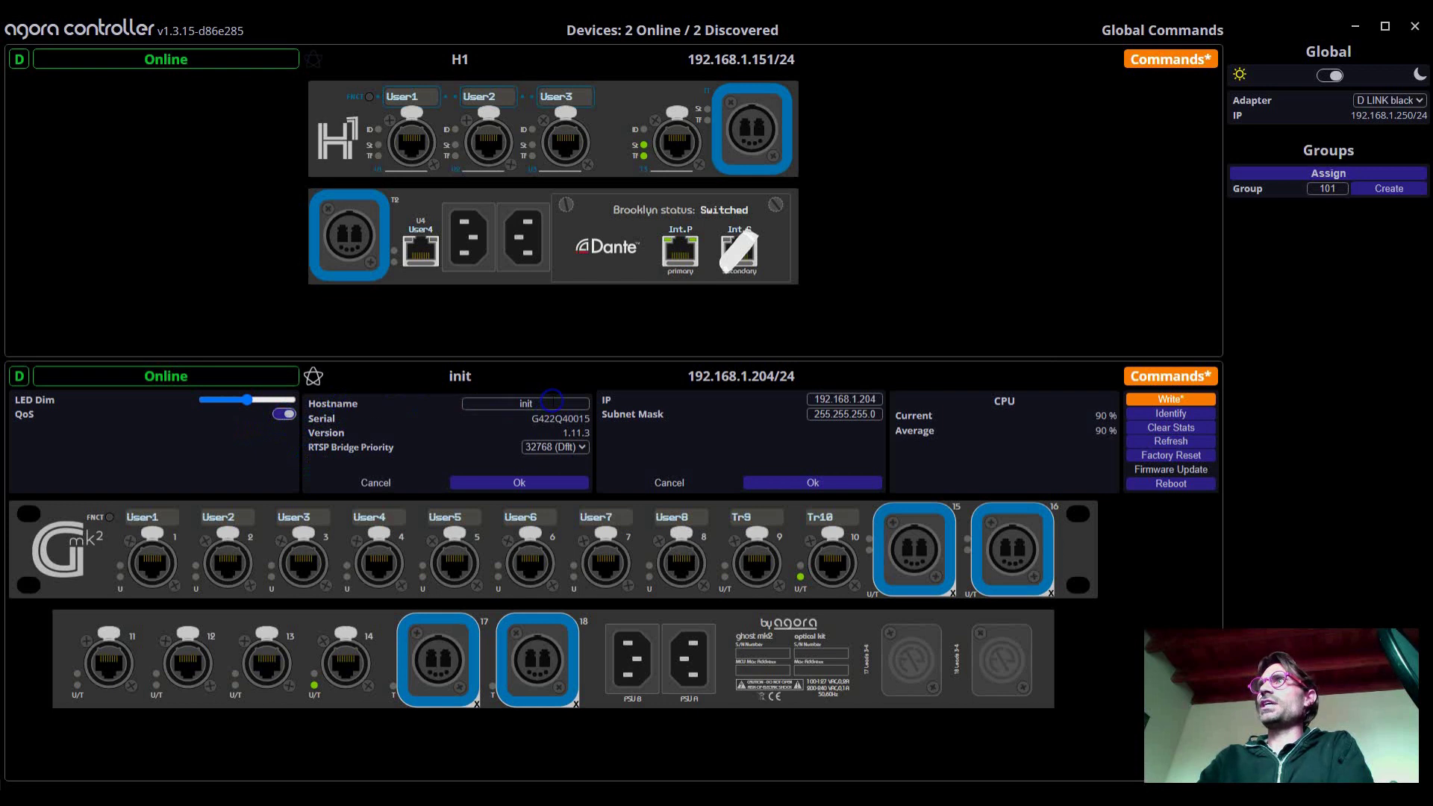
left_click(321, 421)
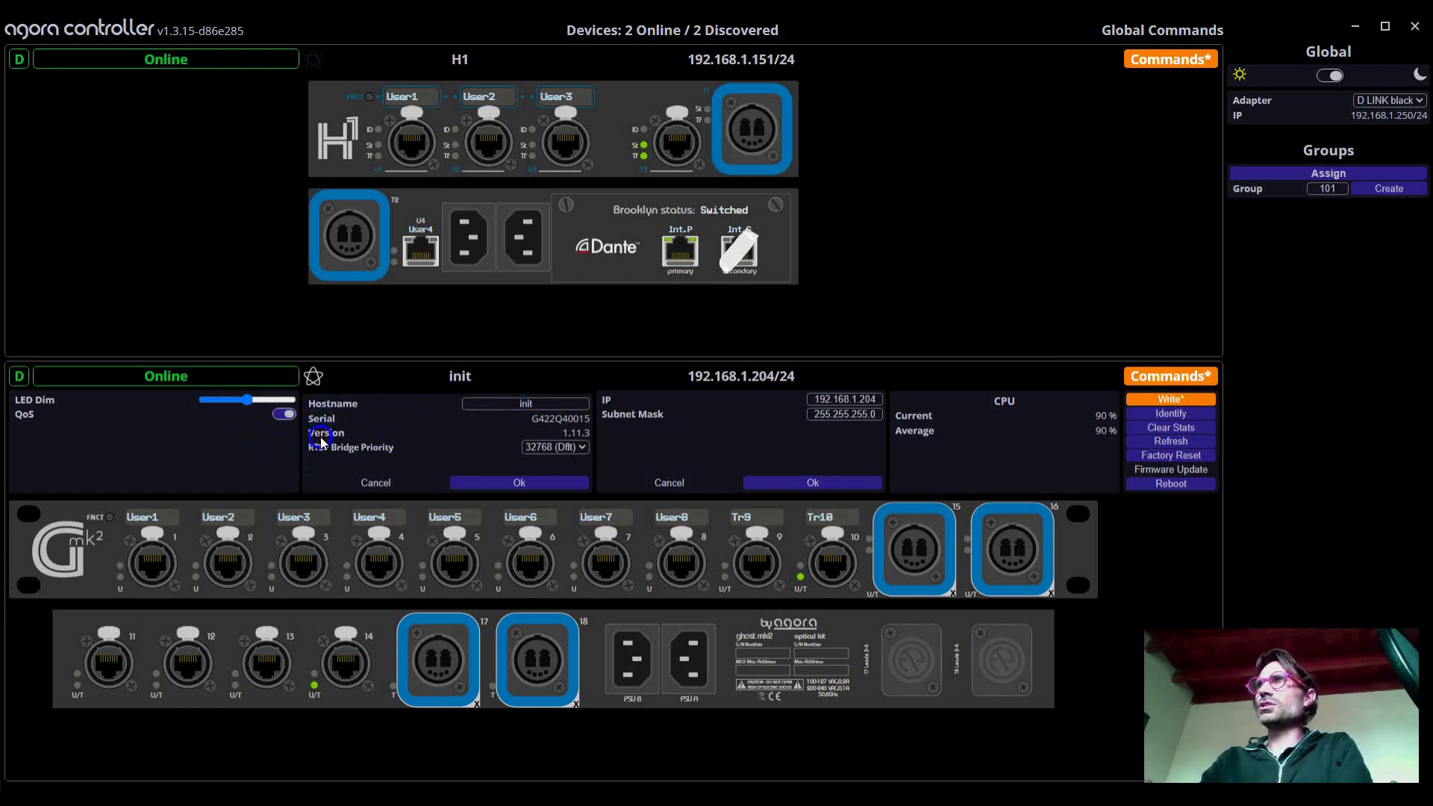
left_click(329, 450)
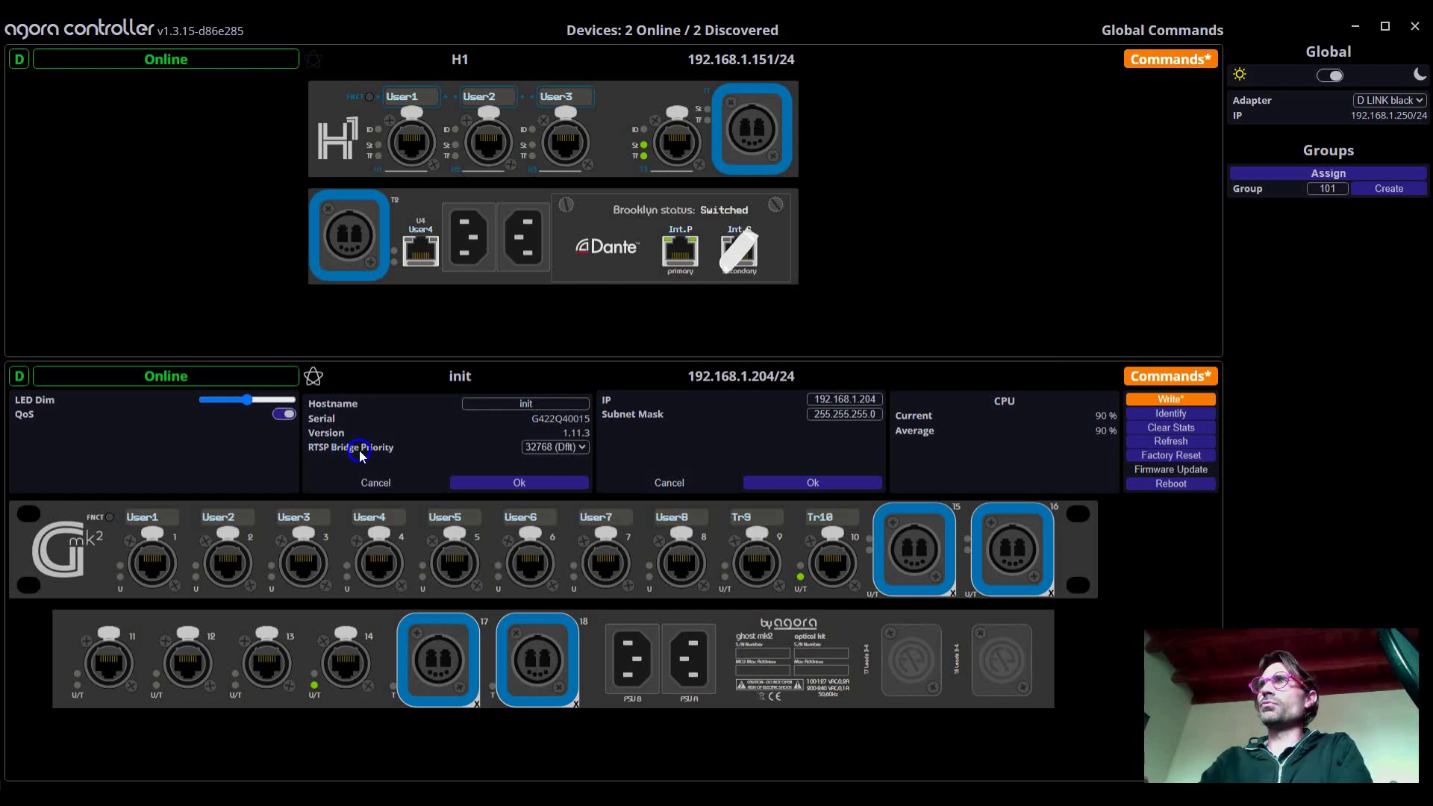
left_click(616, 430)
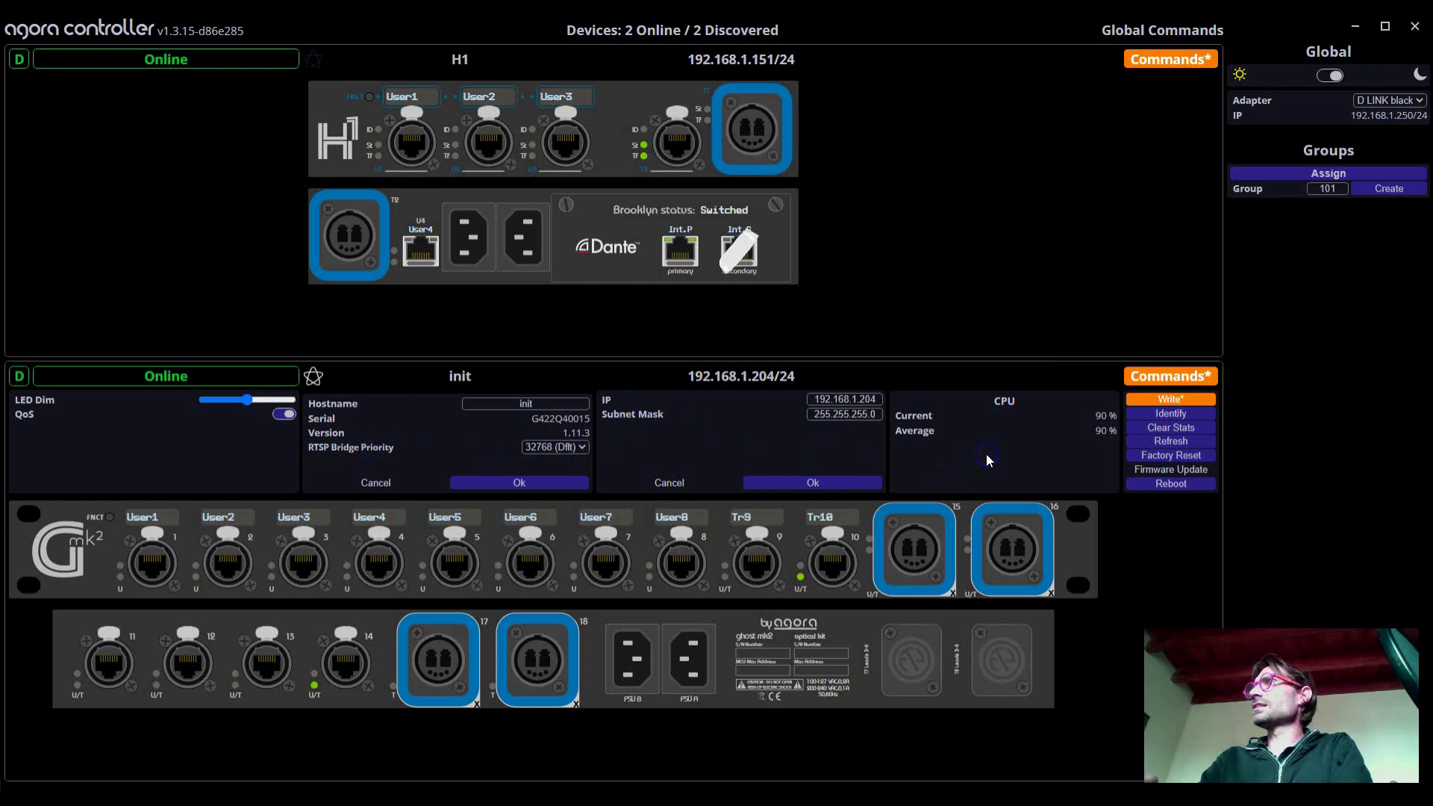
left_click(1041, 455)
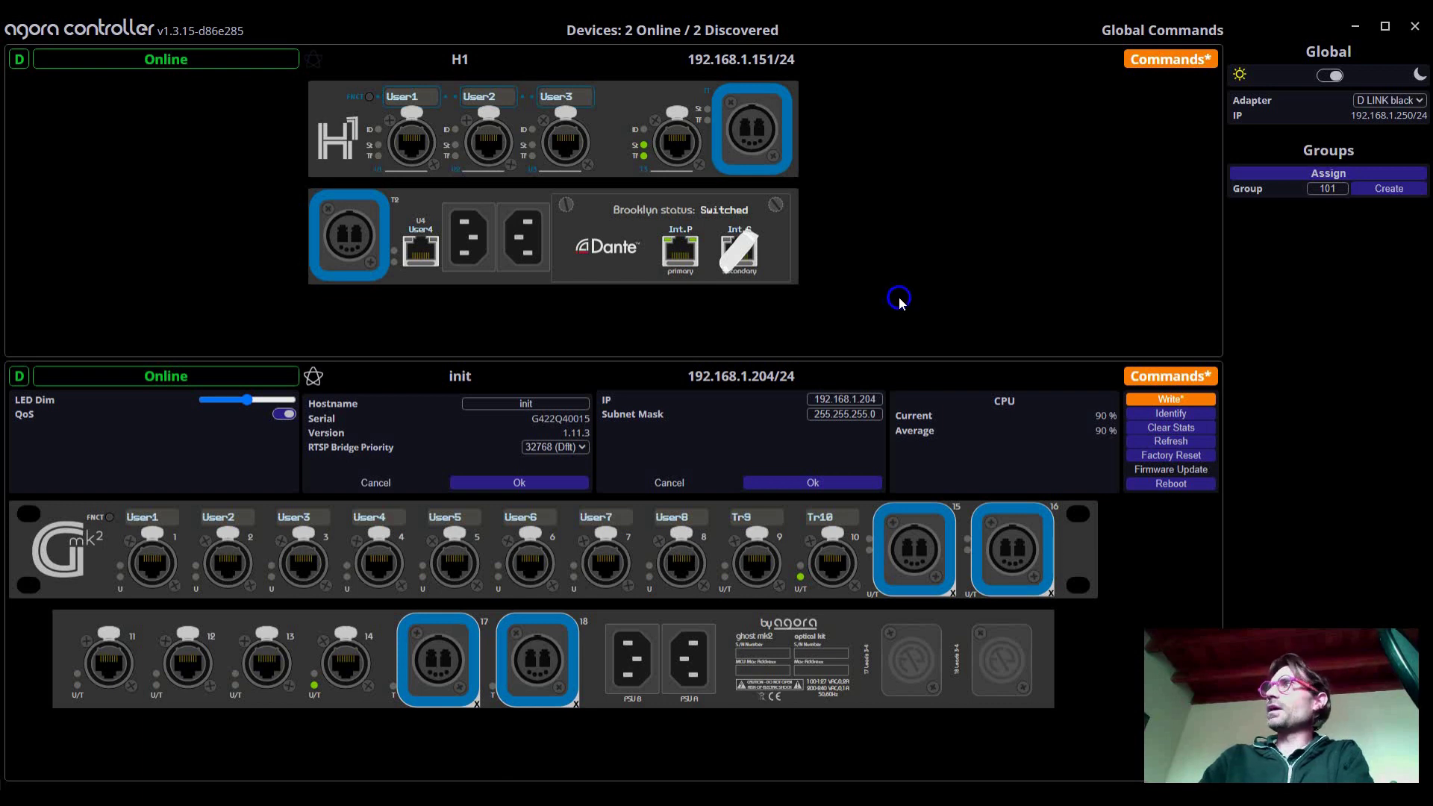
left_click(1139, 412)
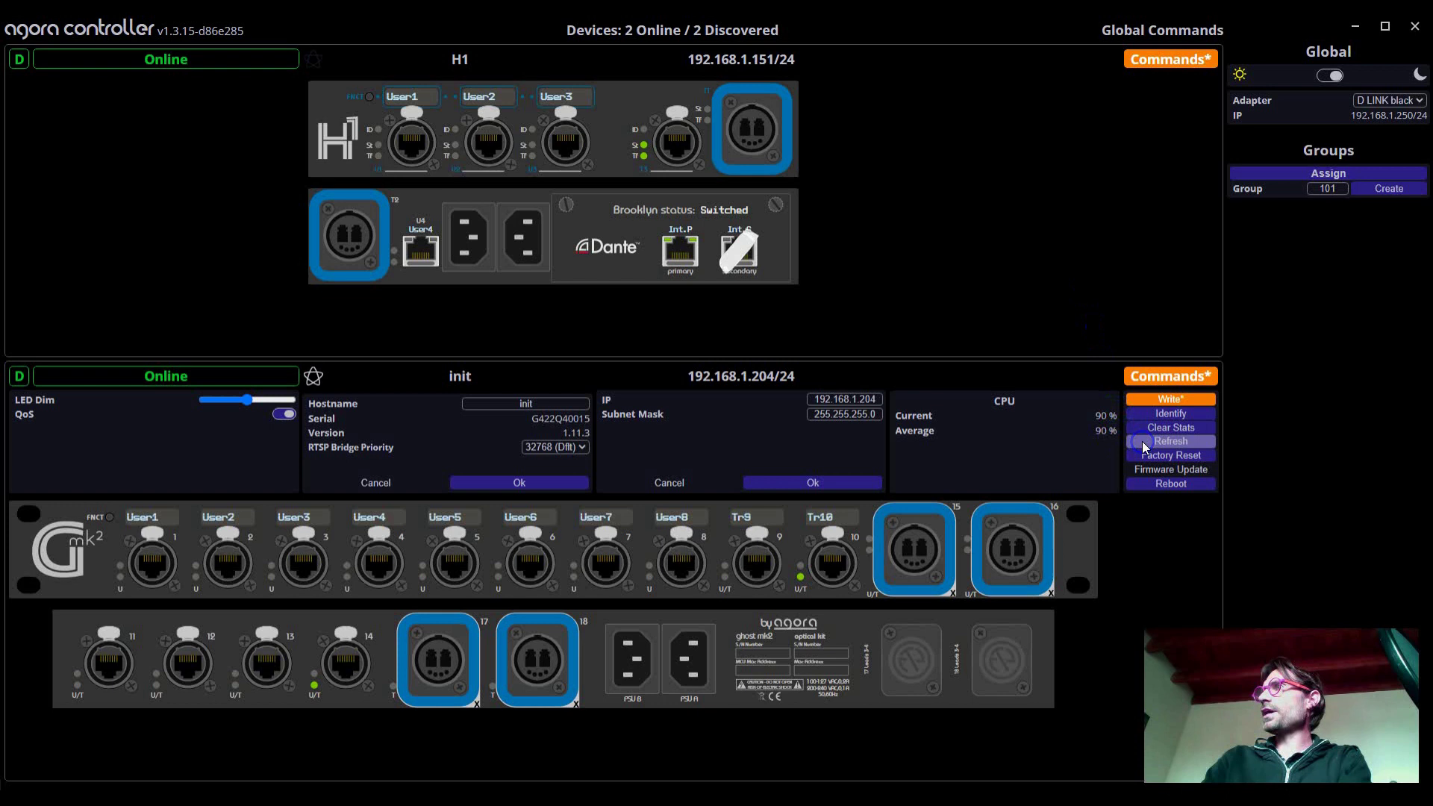
left_click(1067, 443)
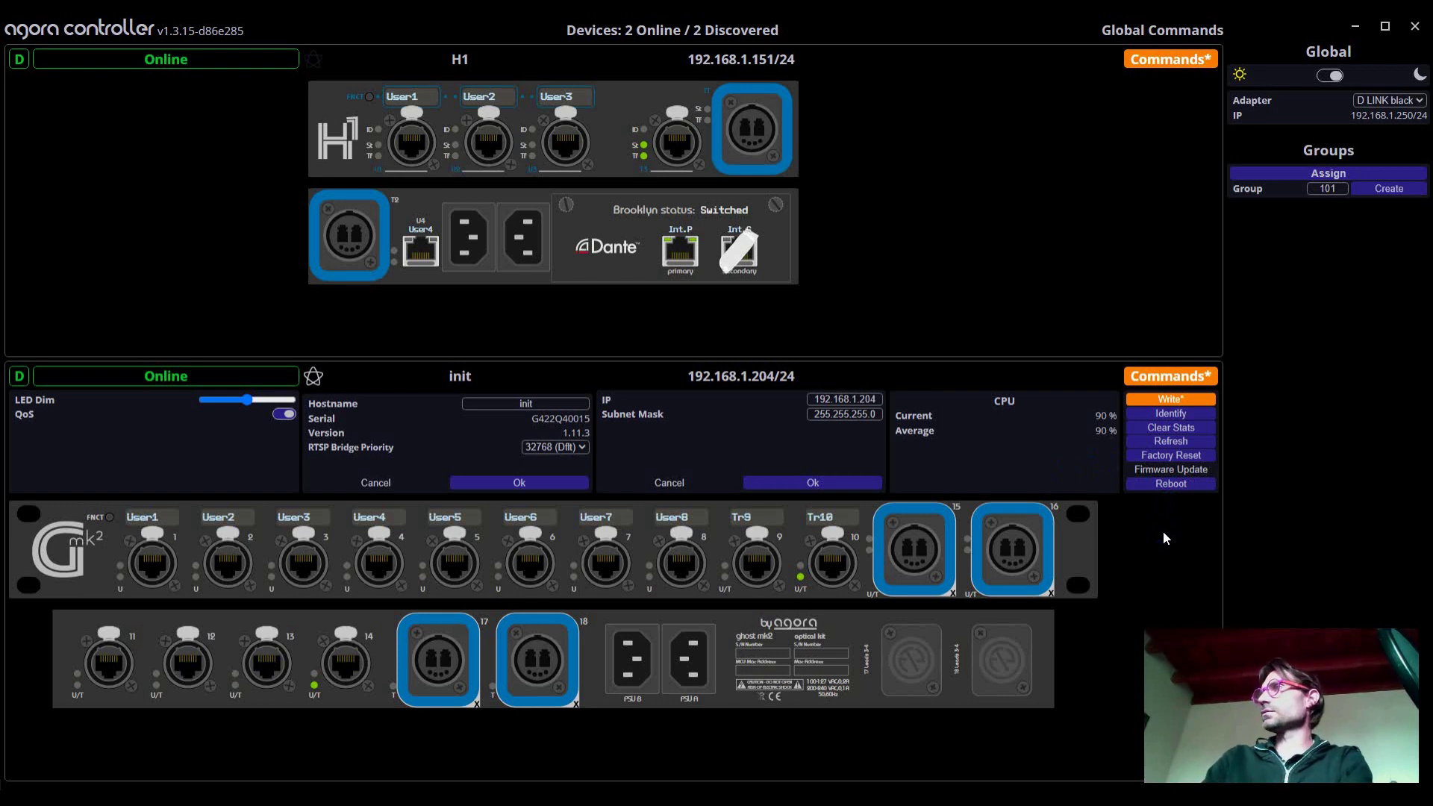
- Run Global Commands > Write All, collapse init's details, and open H1's User1 port panel
left_click(1132, 30)
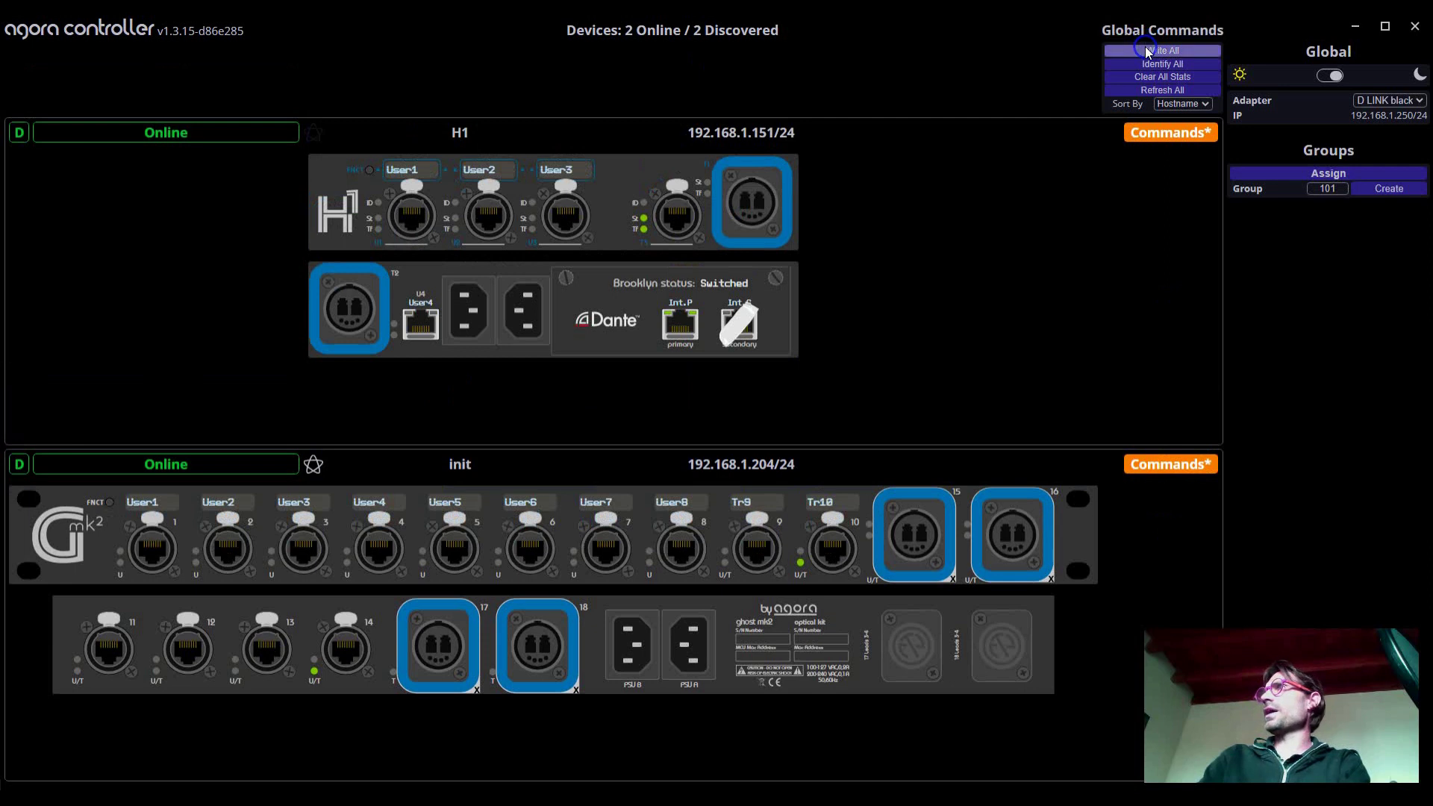
left_click(1146, 50)
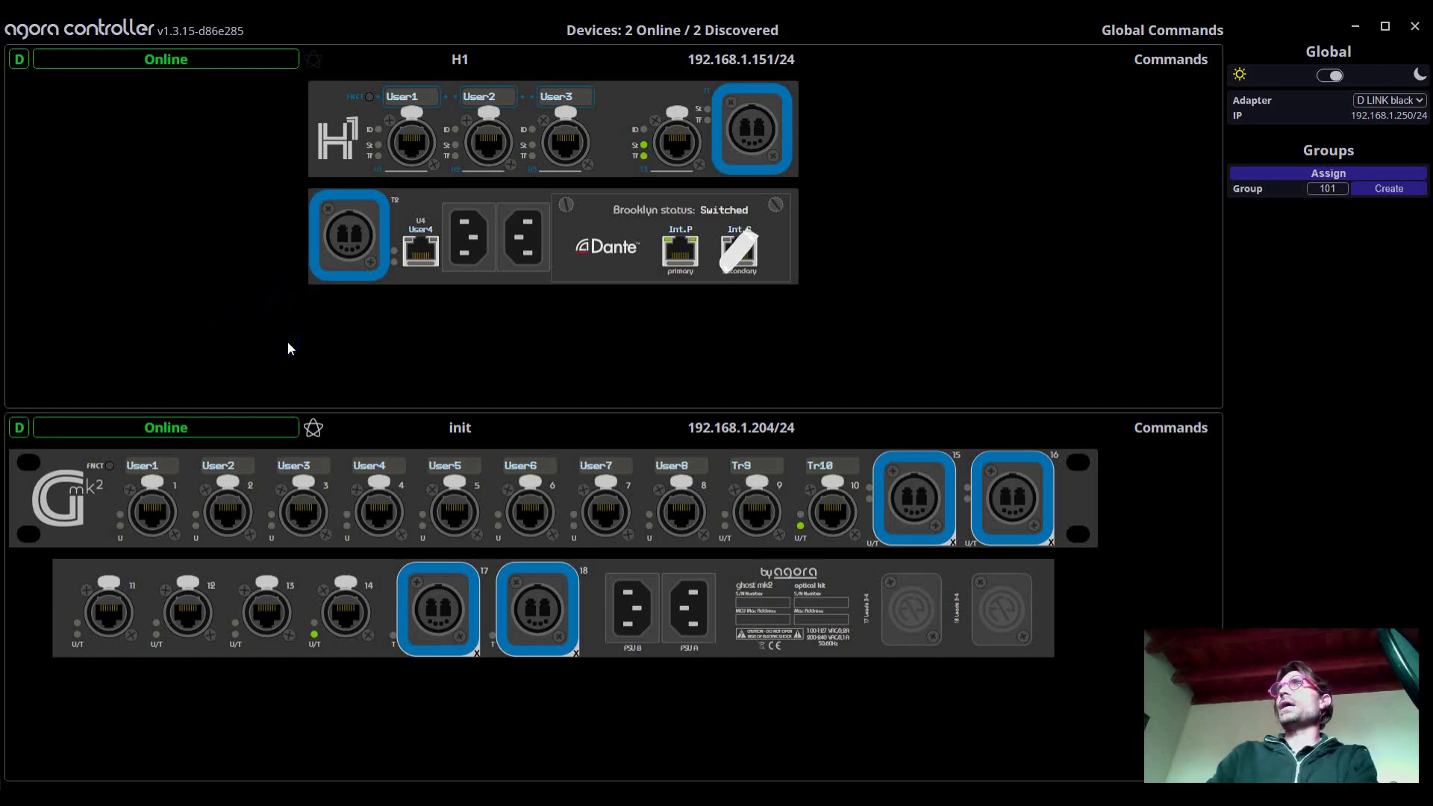
left_click(424, 144)
left_click(200, 318)
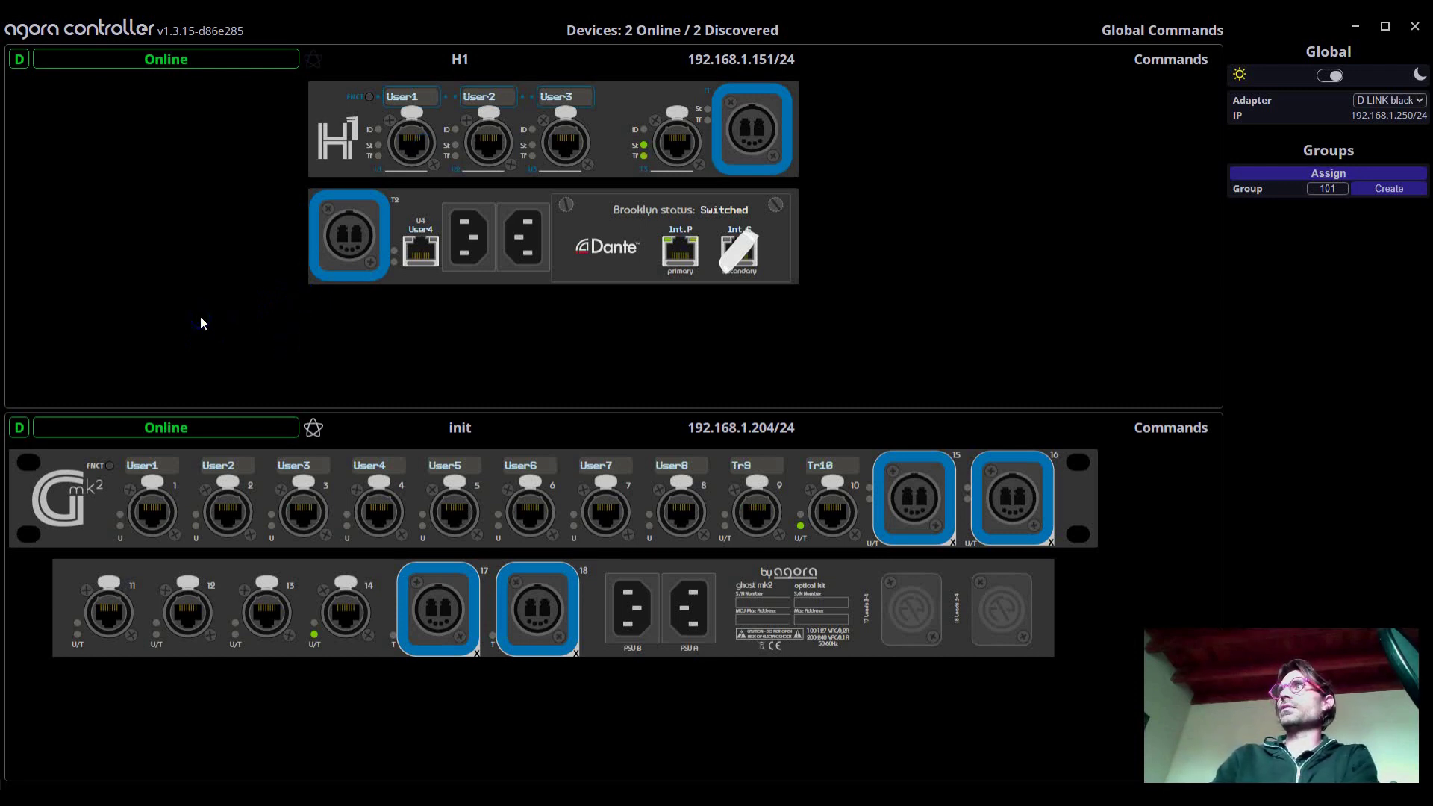
left_click(262, 343)
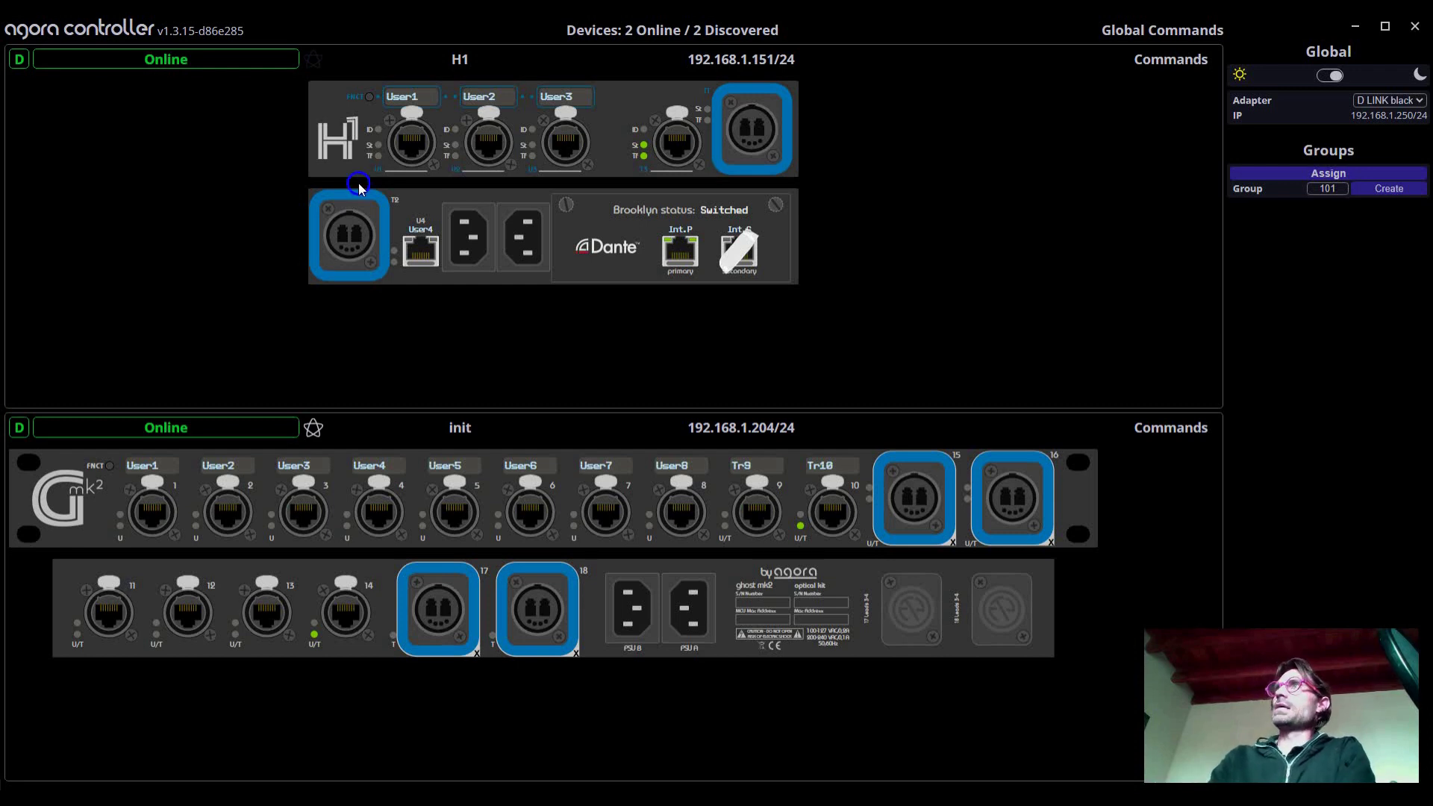
left_click(411, 149)
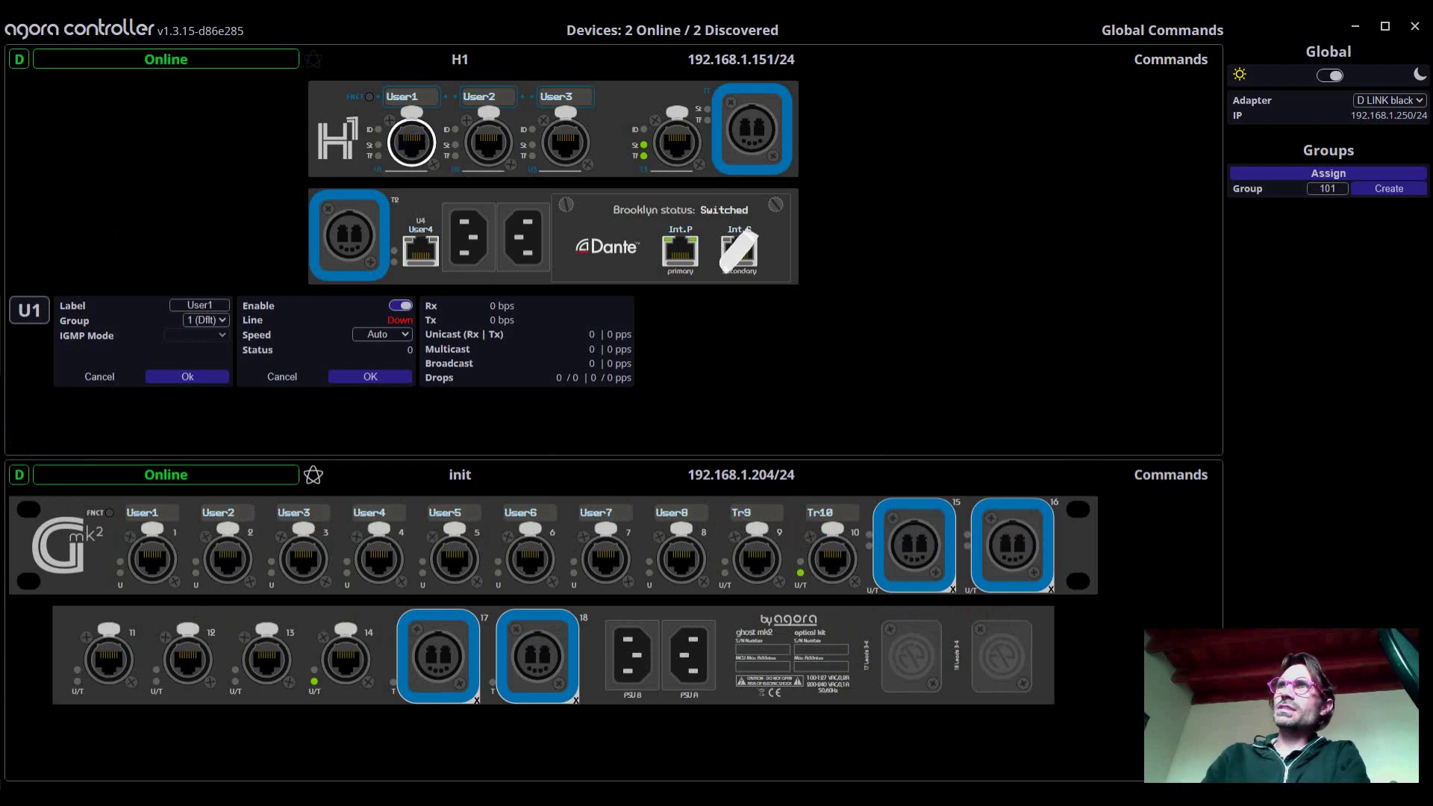
- Review the U1 panel's help on the port label format and IGMP modes
left_click(31, 324)
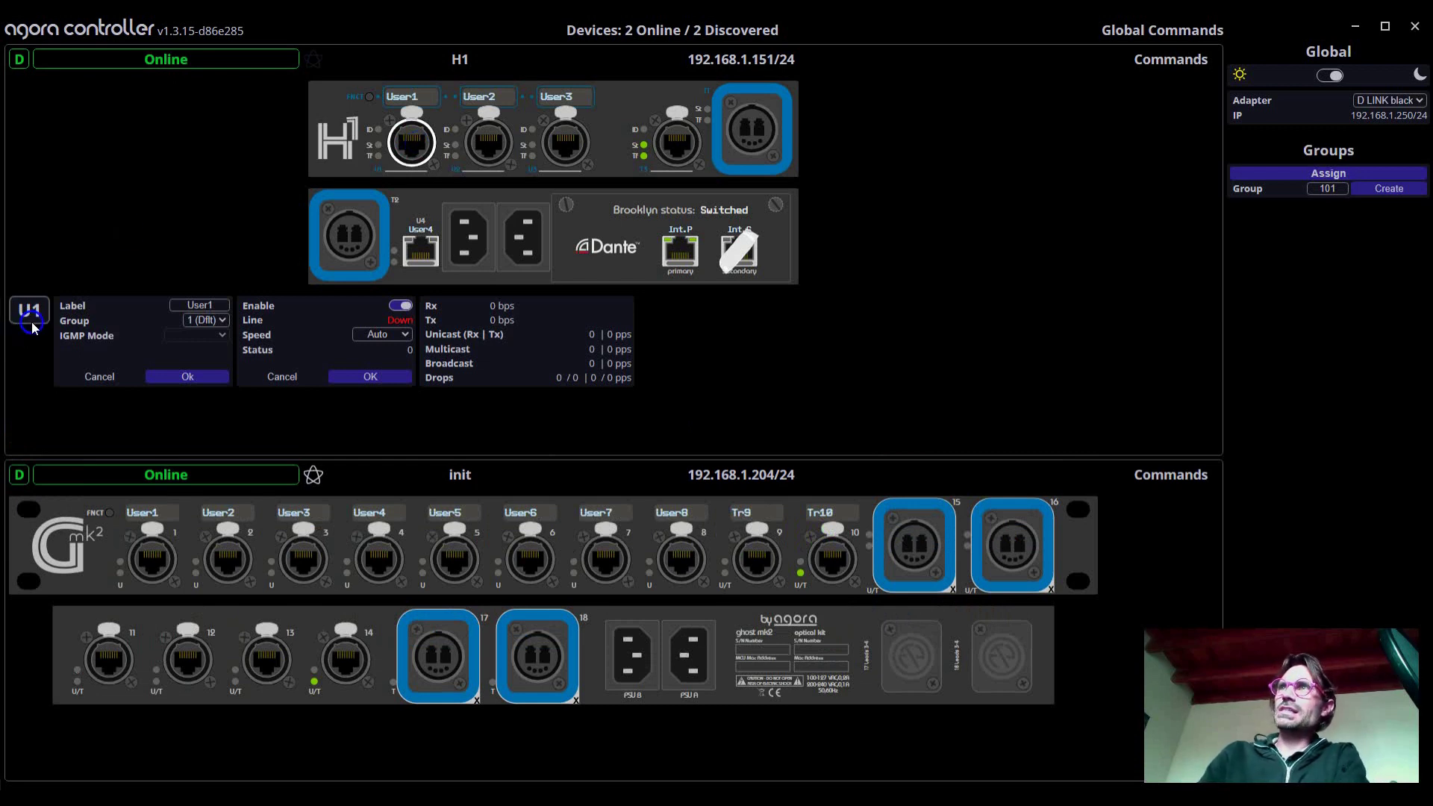
left_click(191, 302)
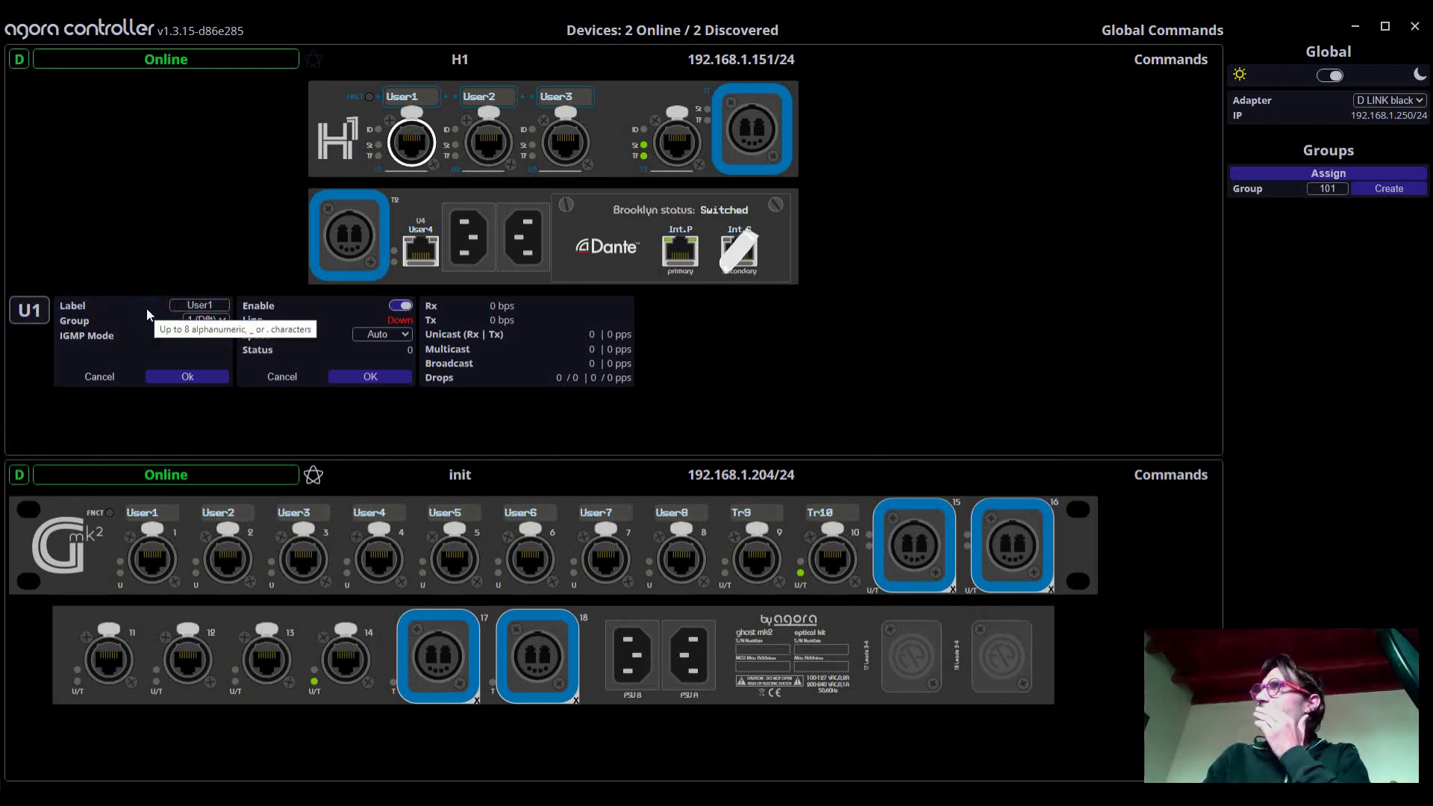
left_click(187, 321)
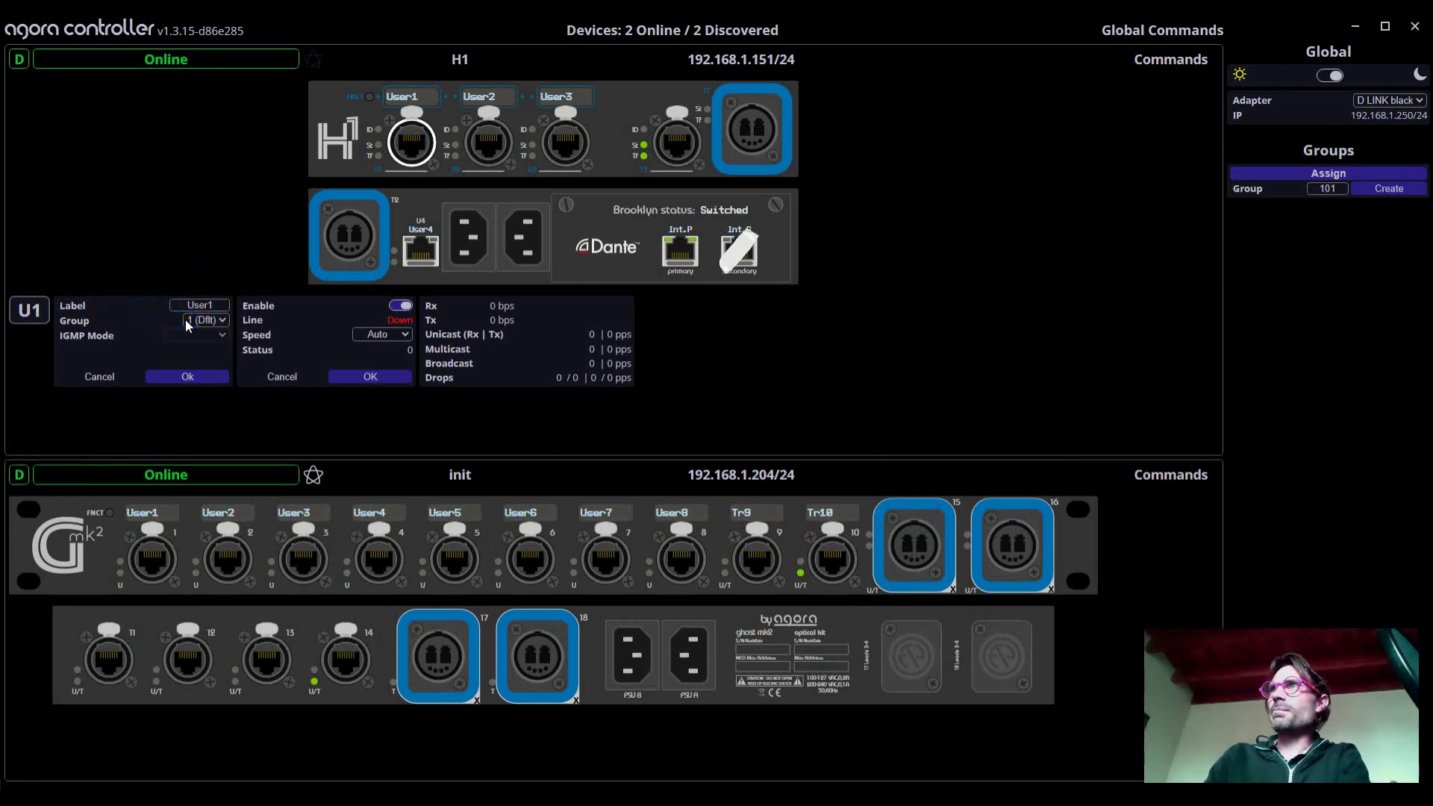
left_click(125, 344)
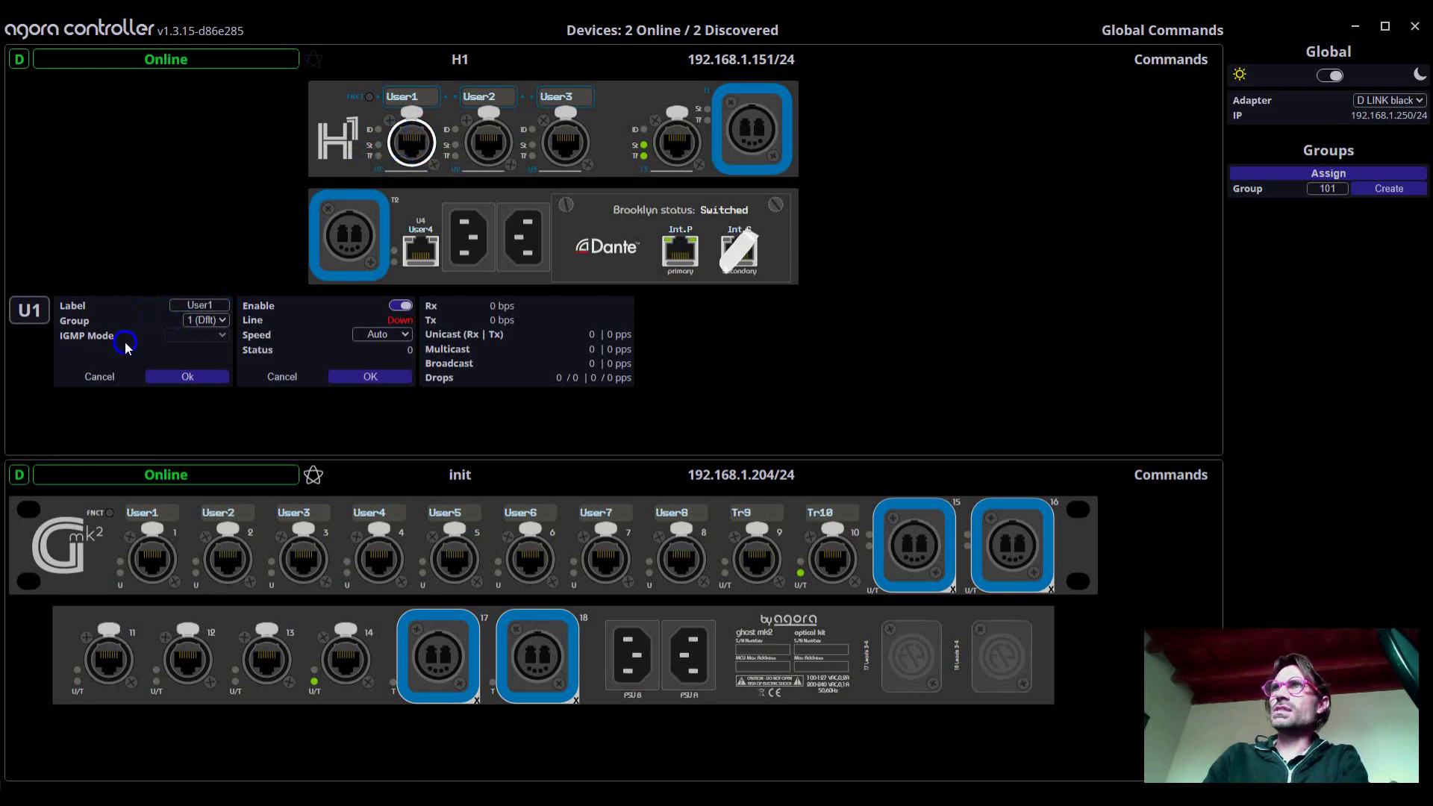
left_click(69, 339)
mouse_move(69, 341)
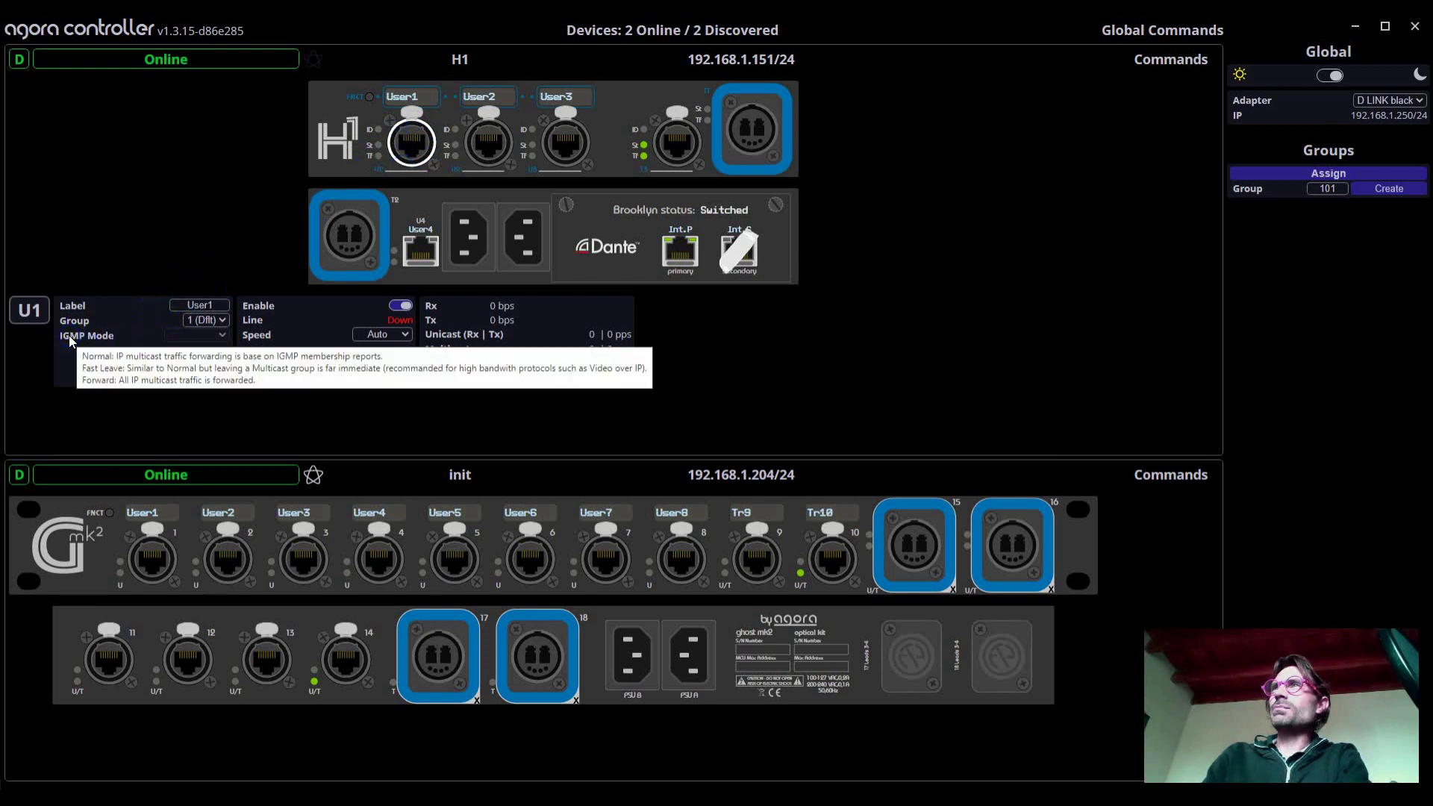
left_click(106, 337)
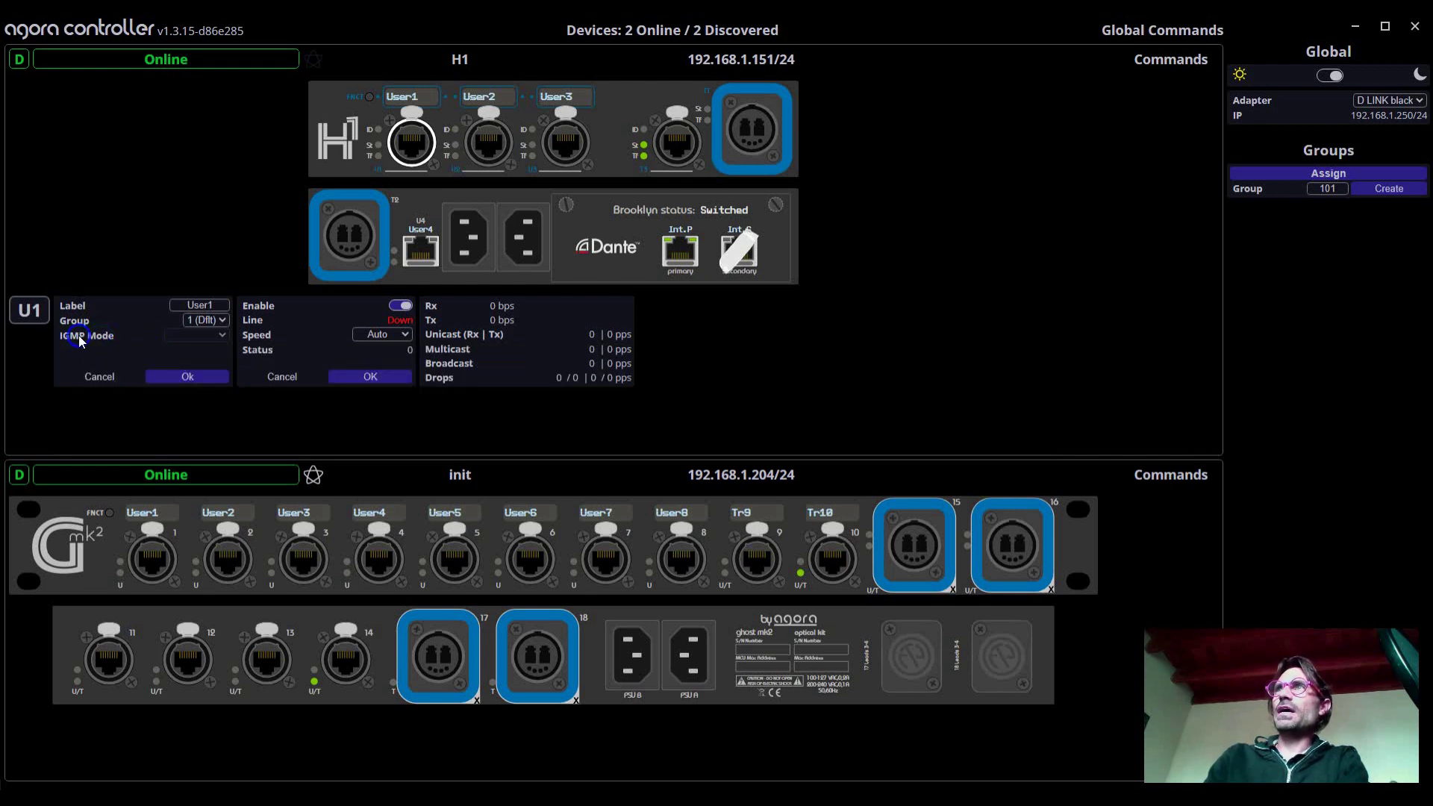
left_click(160, 341)
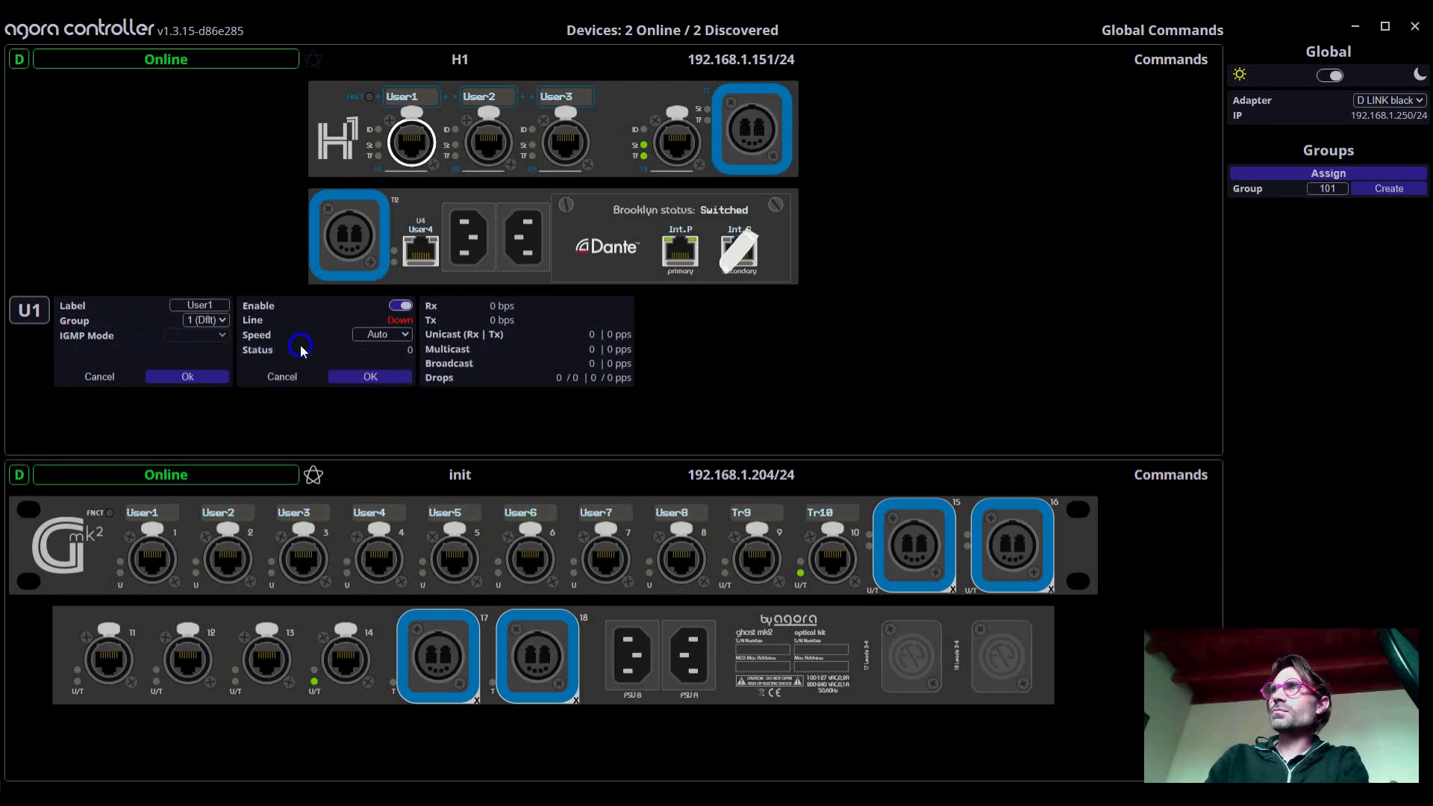
- Disable the User1 port and apply, then re-enable it with speed kept at Auto
left_click(398, 306)
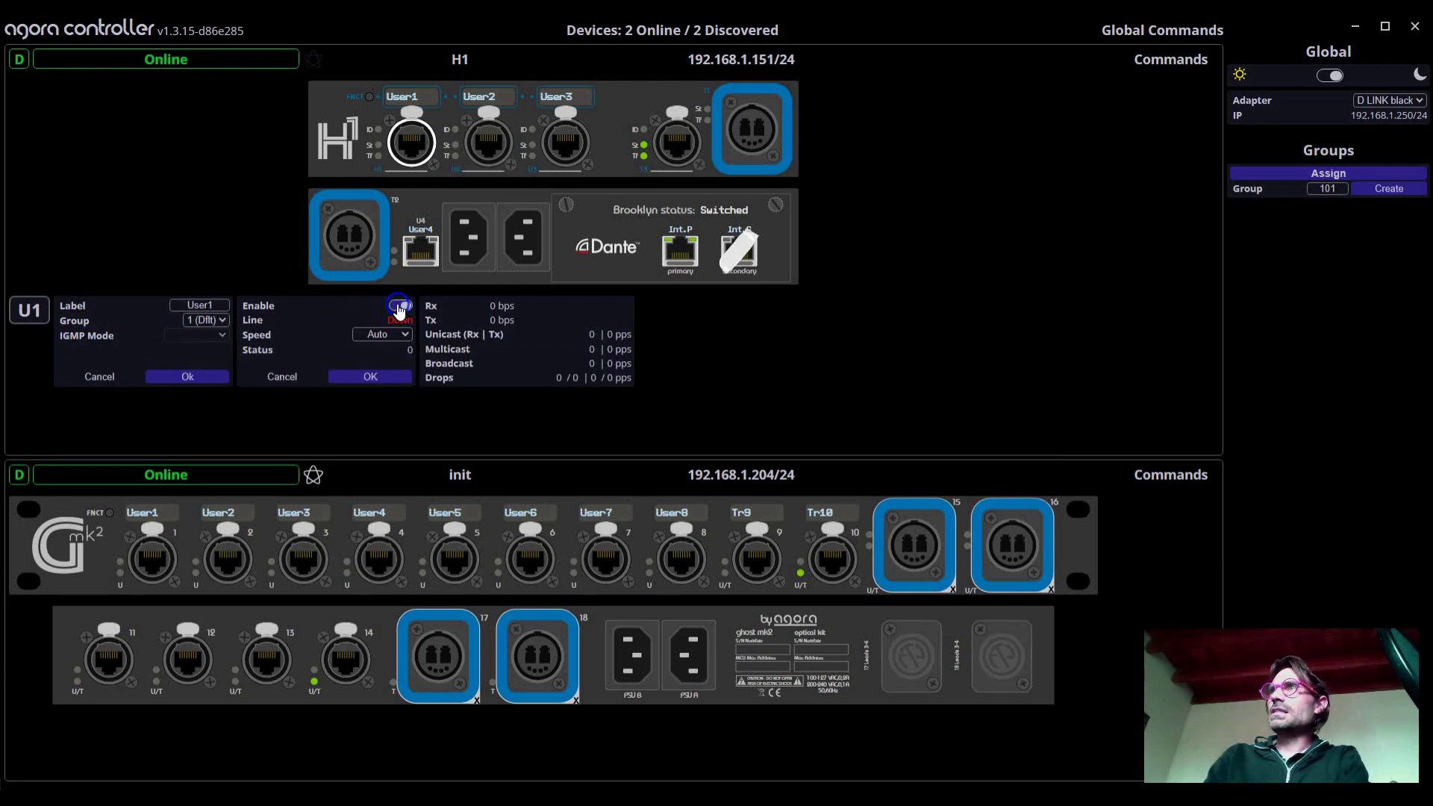
left_click(372, 376)
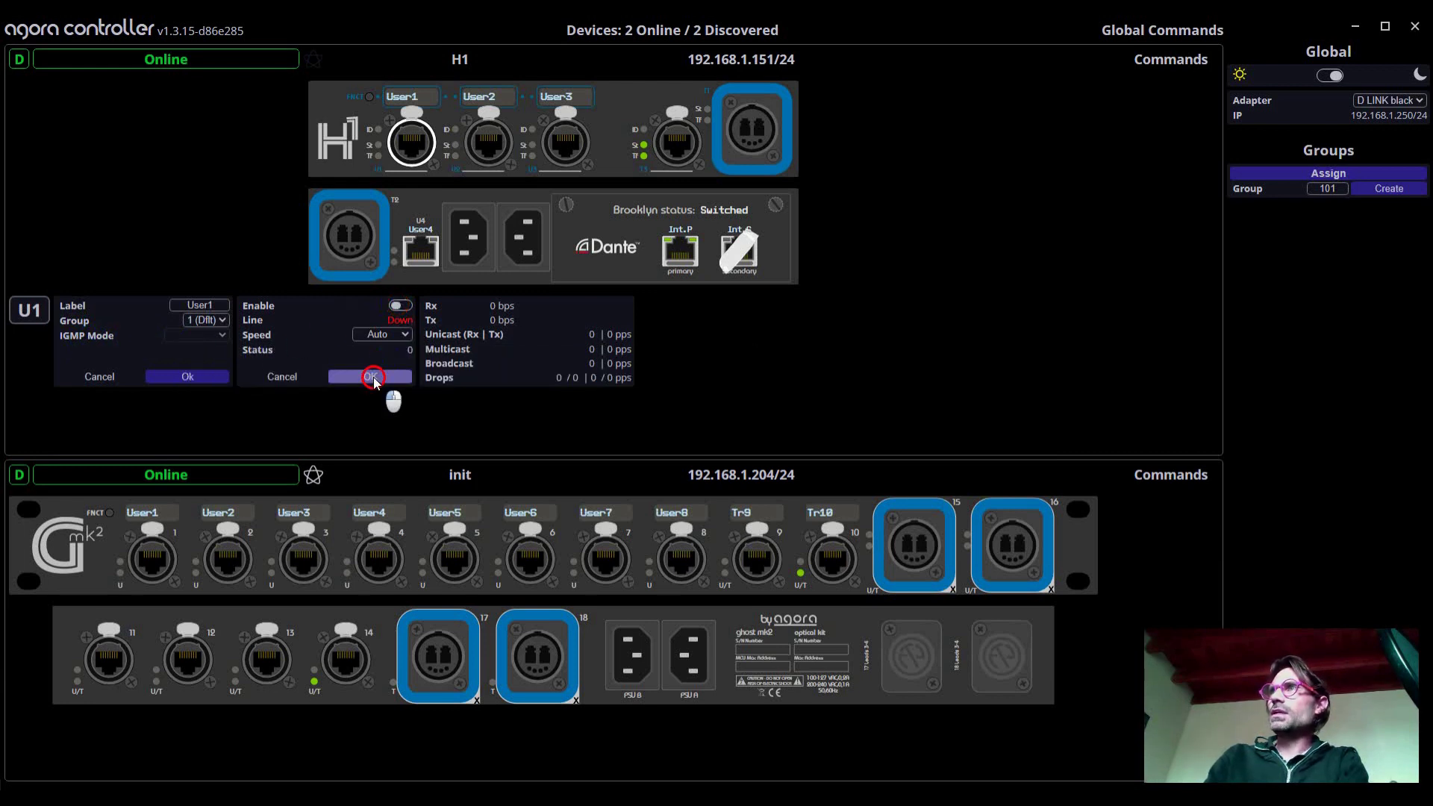
left_click(404, 307)
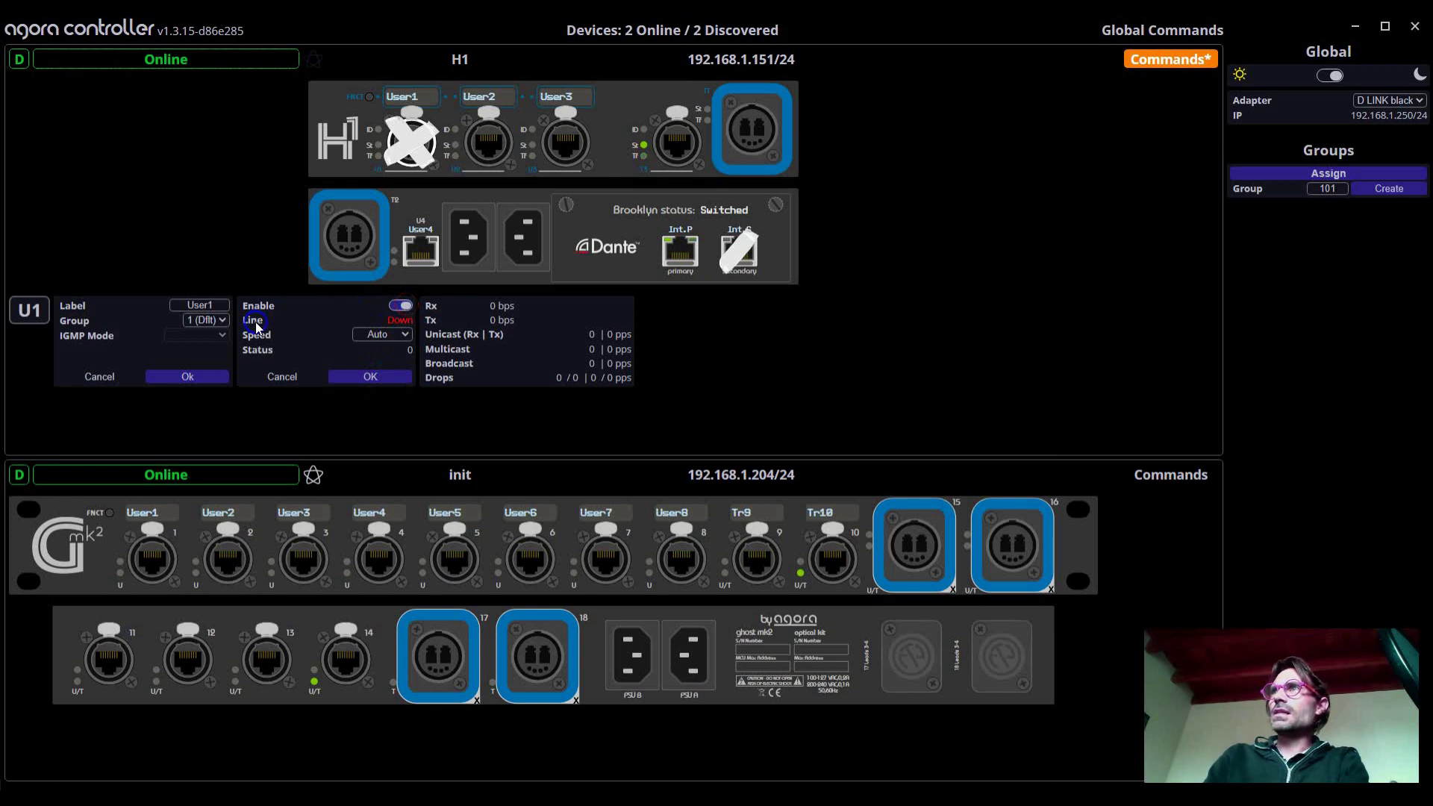
left_click(410, 328)
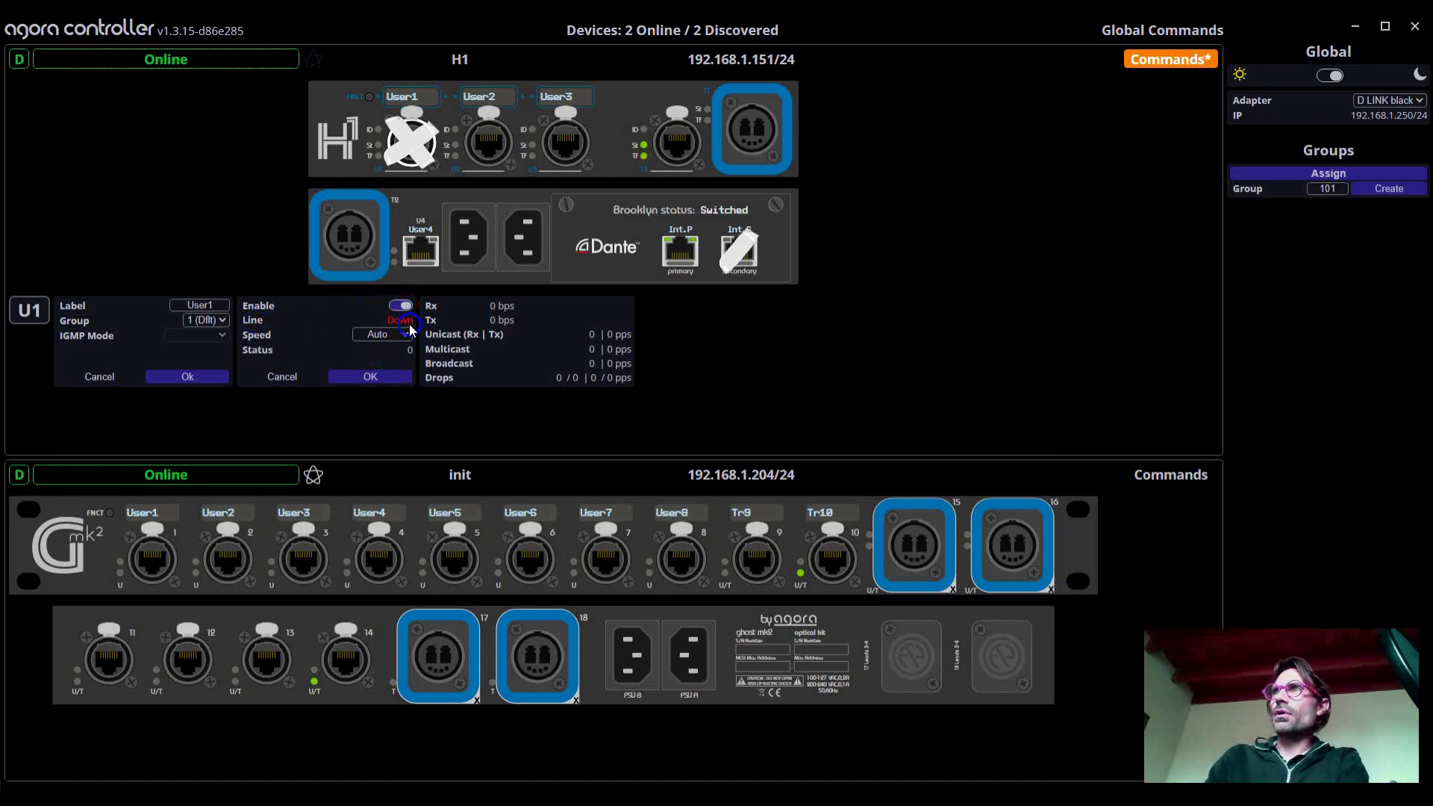
left_click(375, 333)
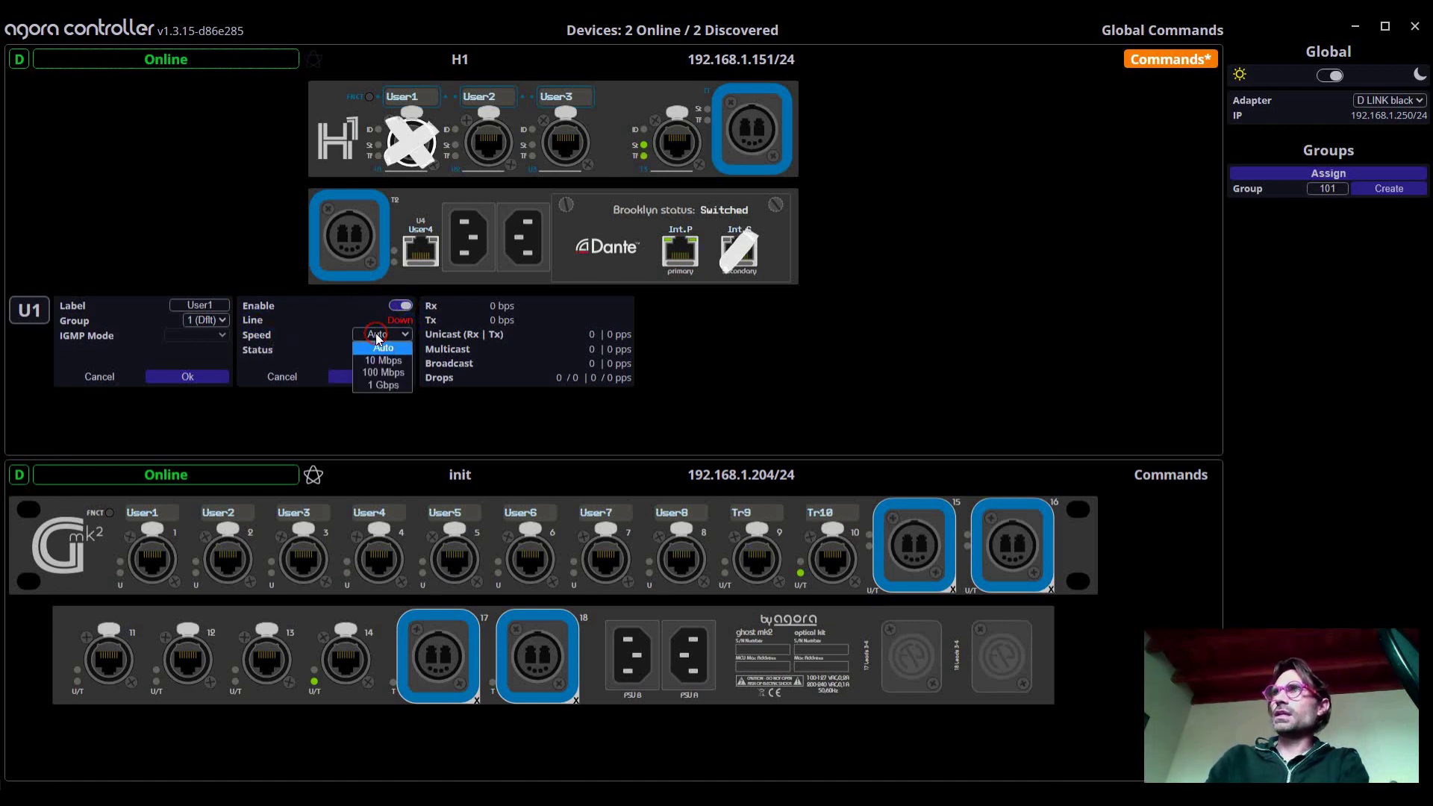
left_click(375, 333)
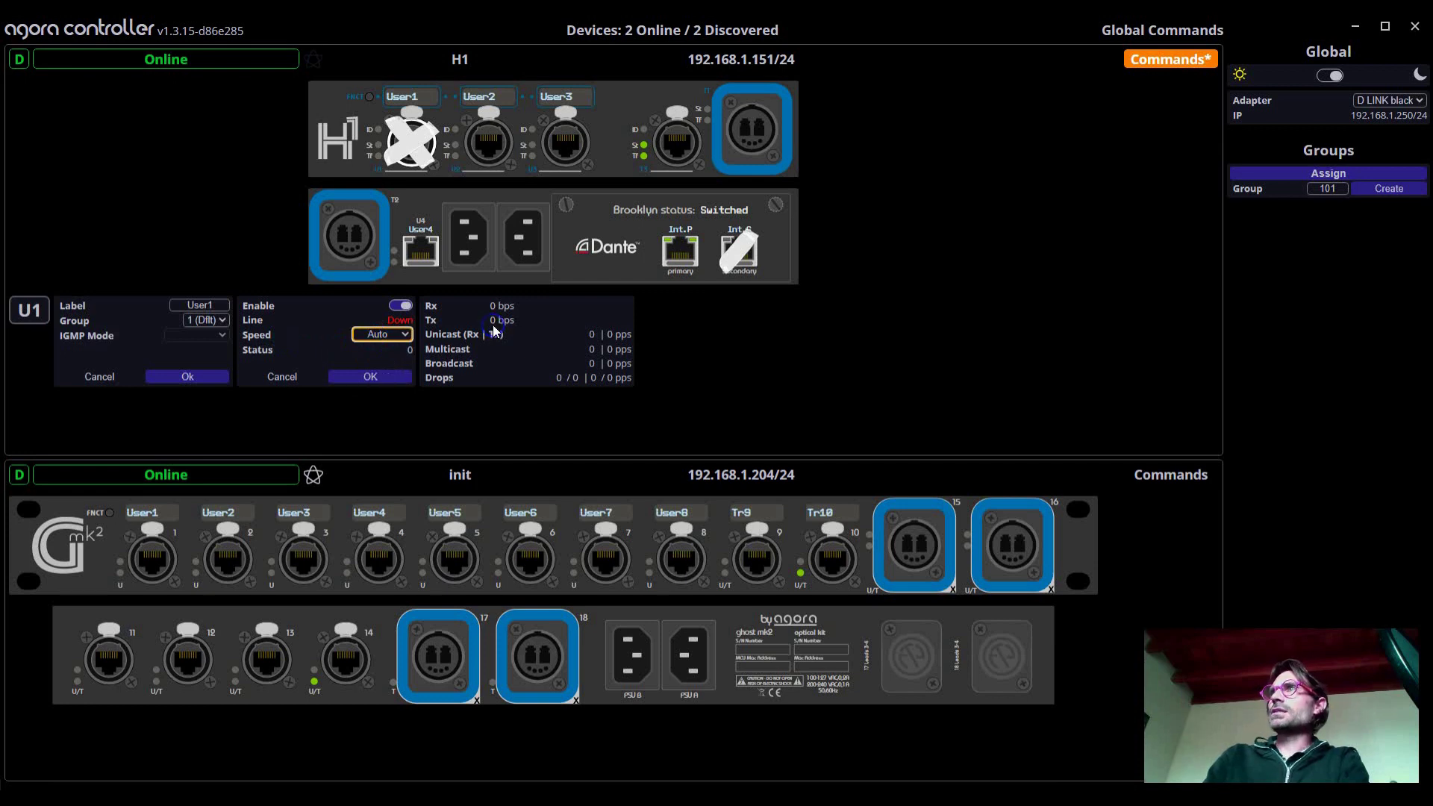
left_click(563, 378)
- Check what the Drops counter measures and apply the re-enabled User1 settings
mouse_move(574, 355)
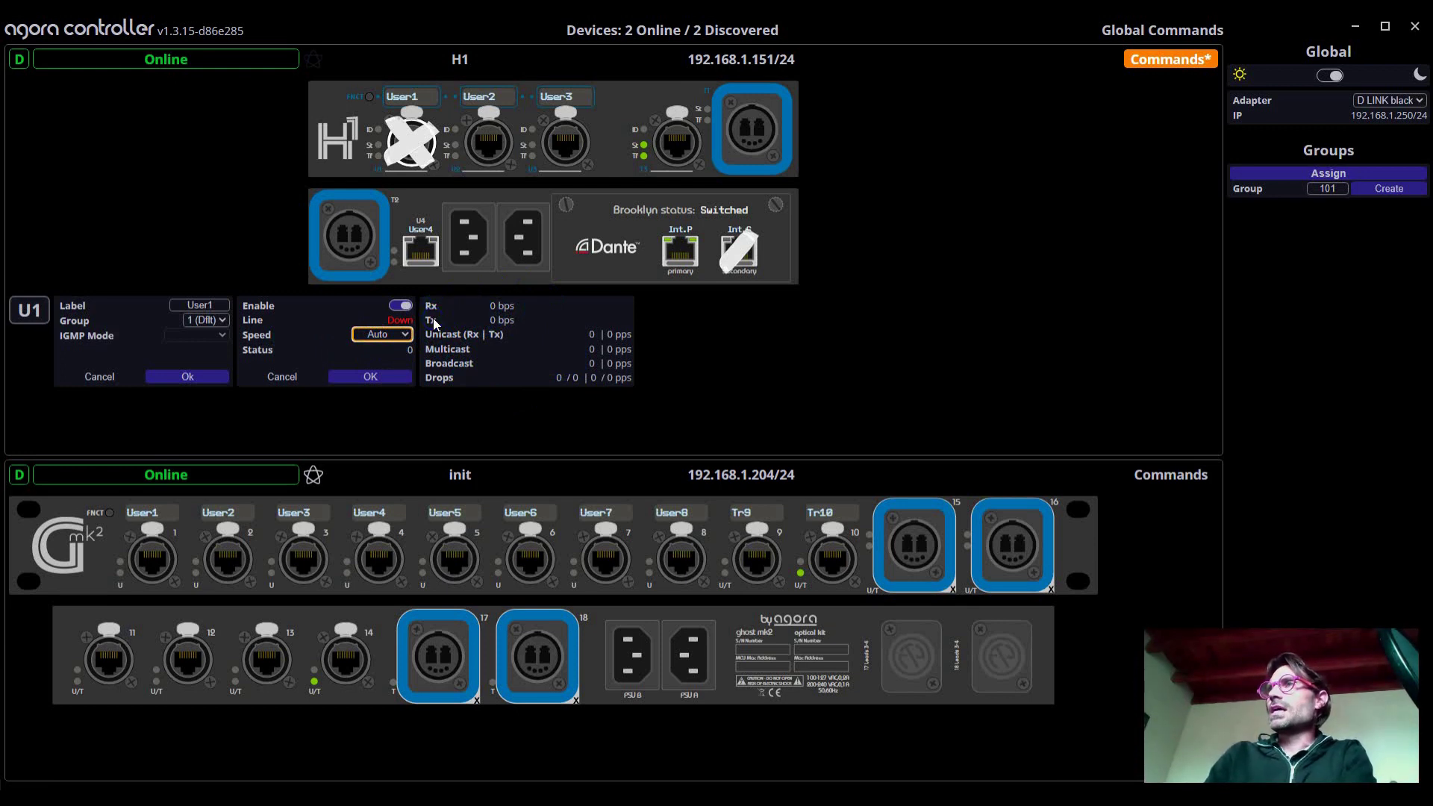
mouse_move(506, 343)
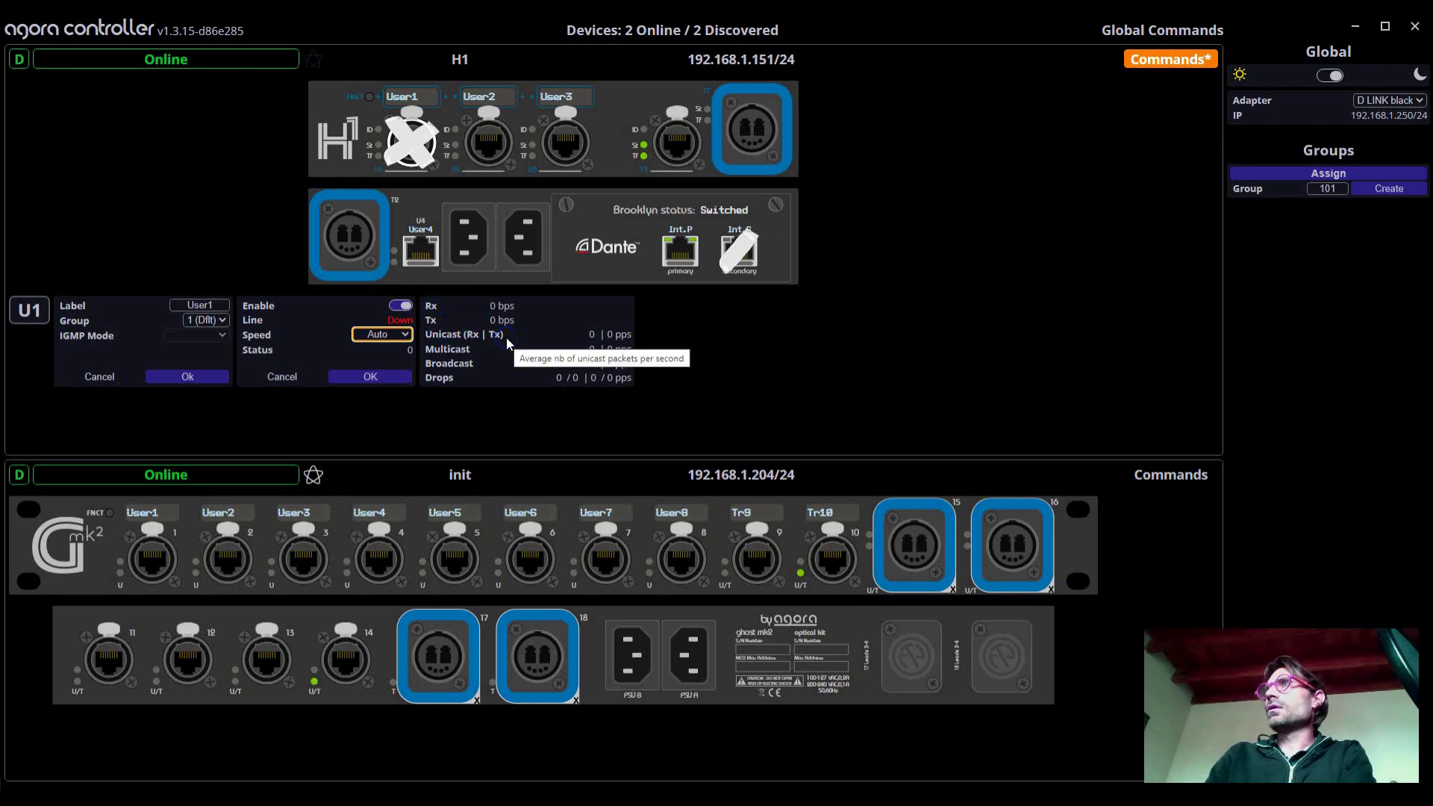
left_click(456, 337)
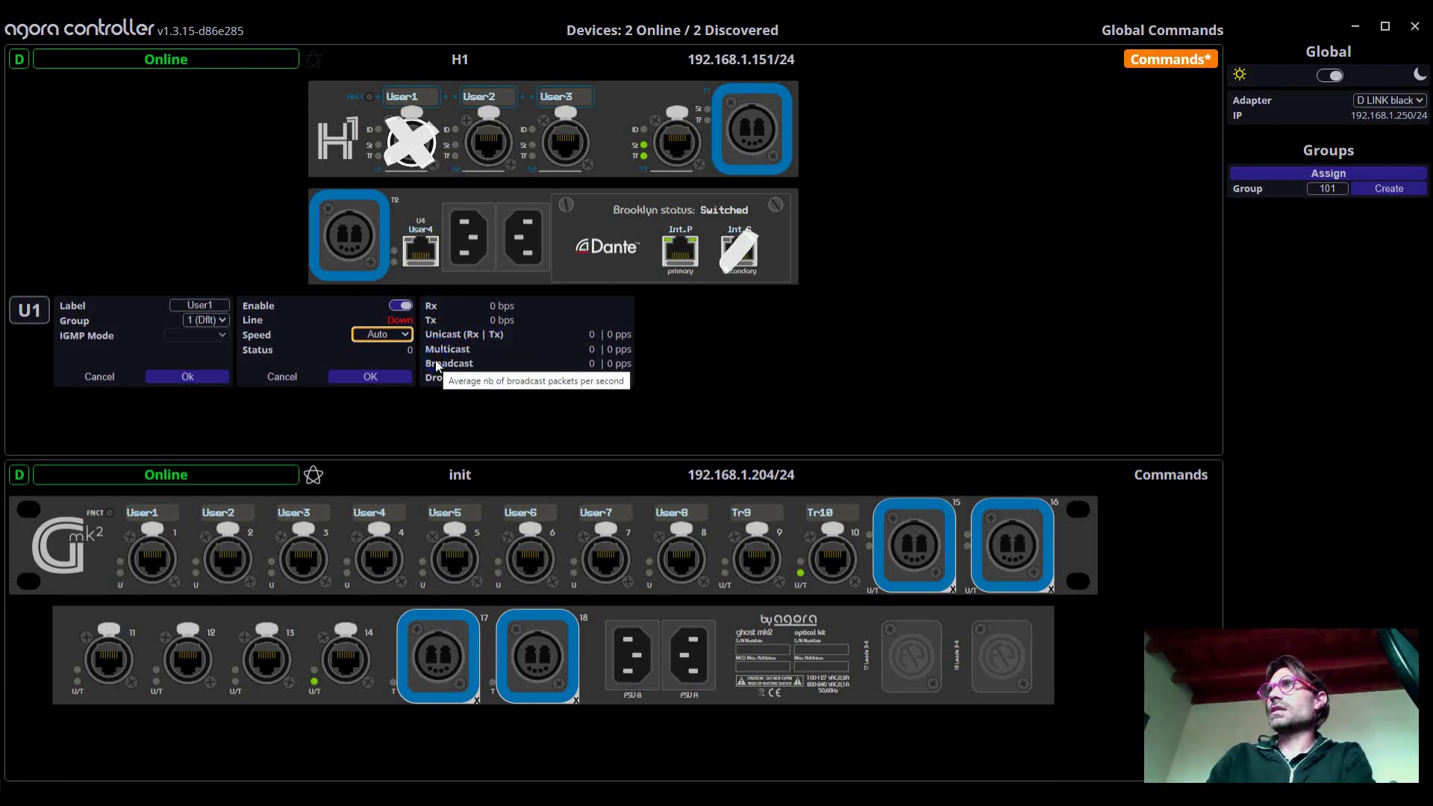
left_click(438, 382)
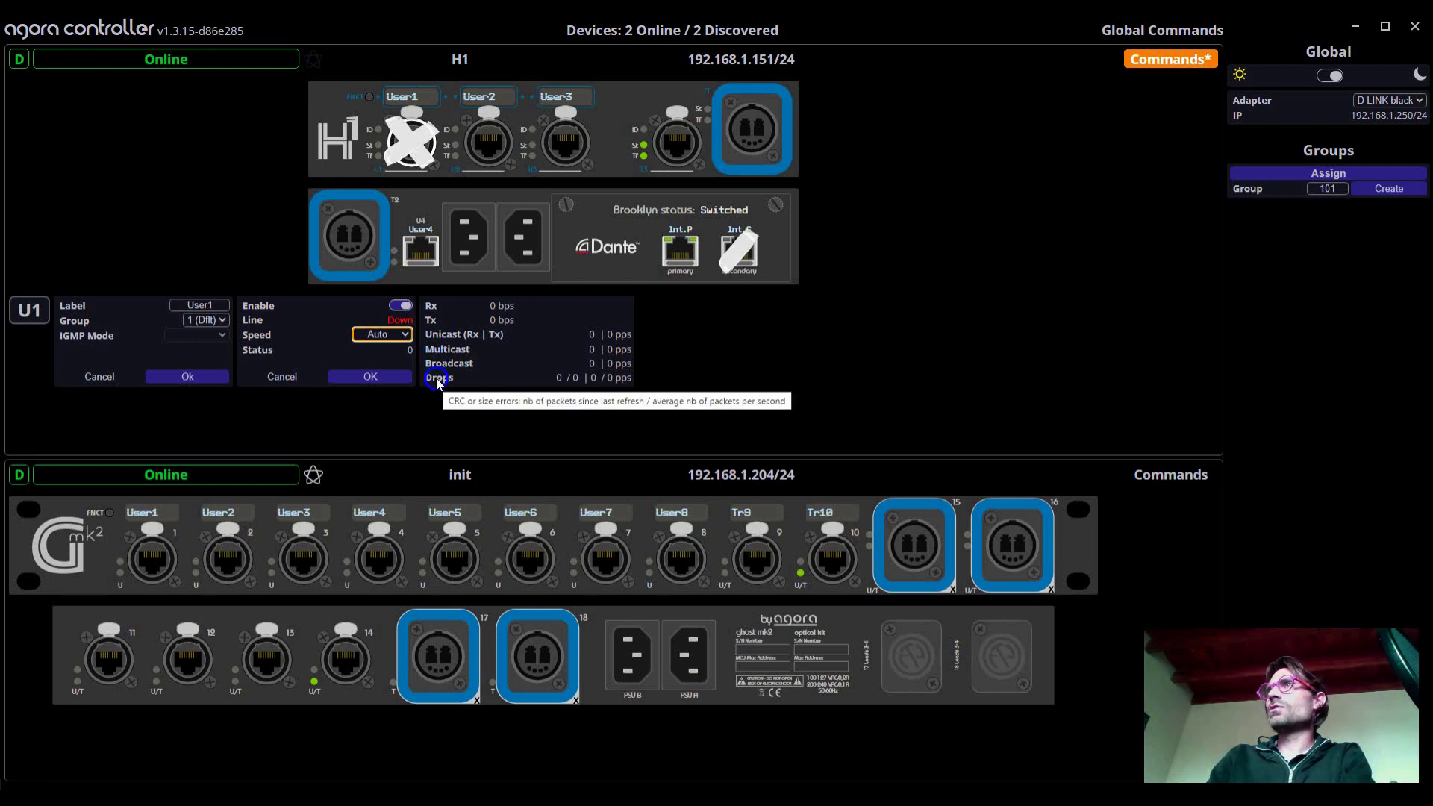
left_click(601, 383)
left_click(483, 370)
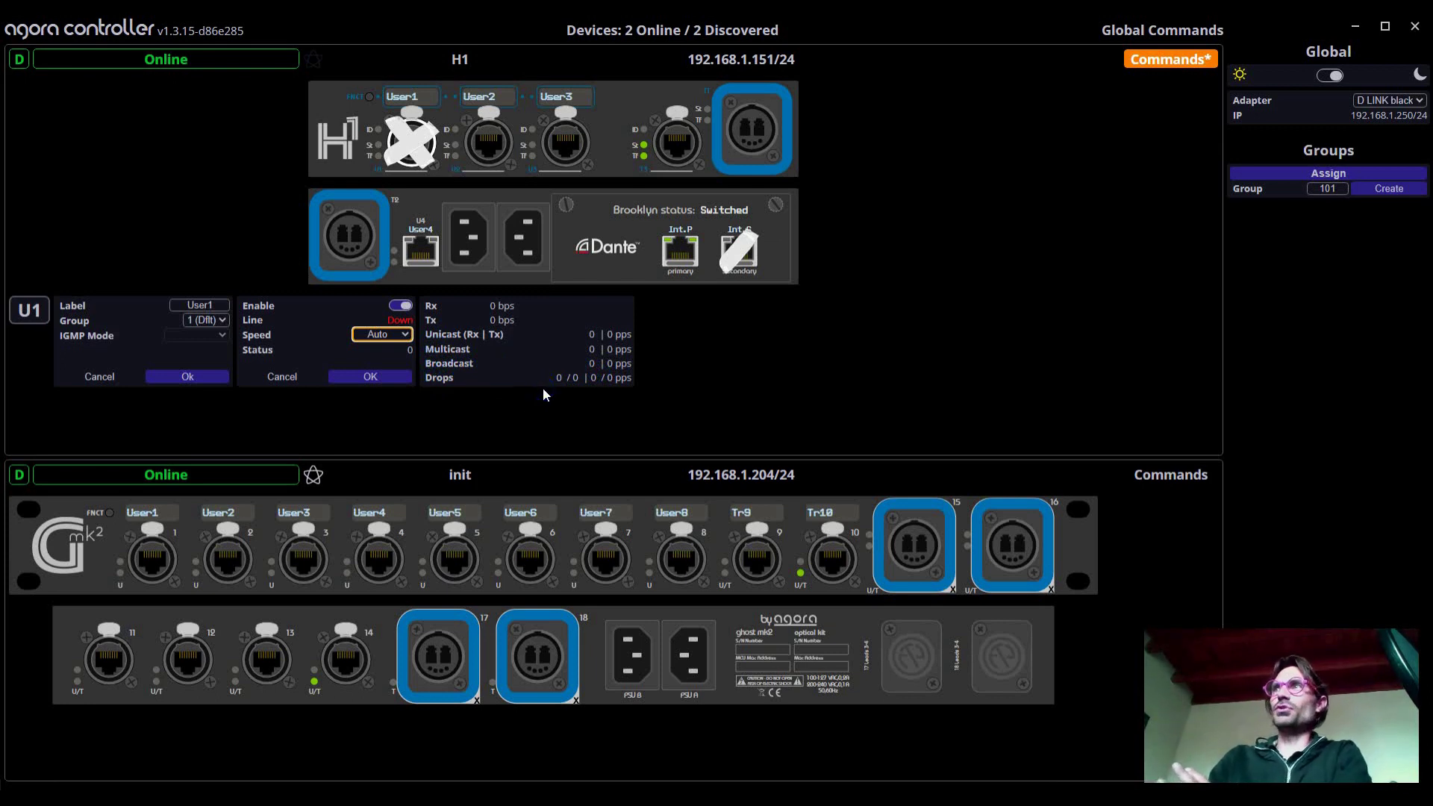
left_click(400, 376)
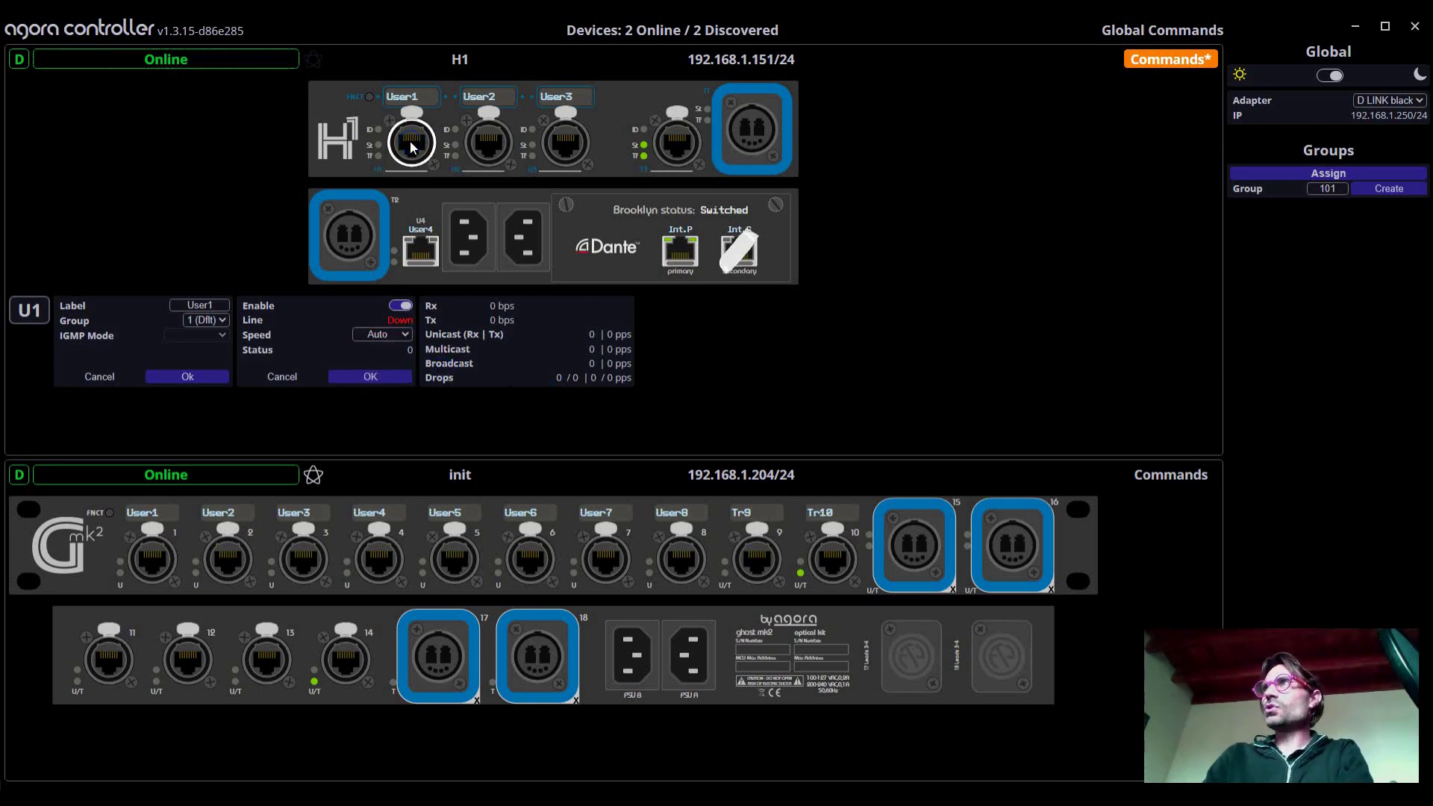
- Open the H1's T3 port panel, showing Transmit type and link Up at 1 Gbps
left_click(643, 116)
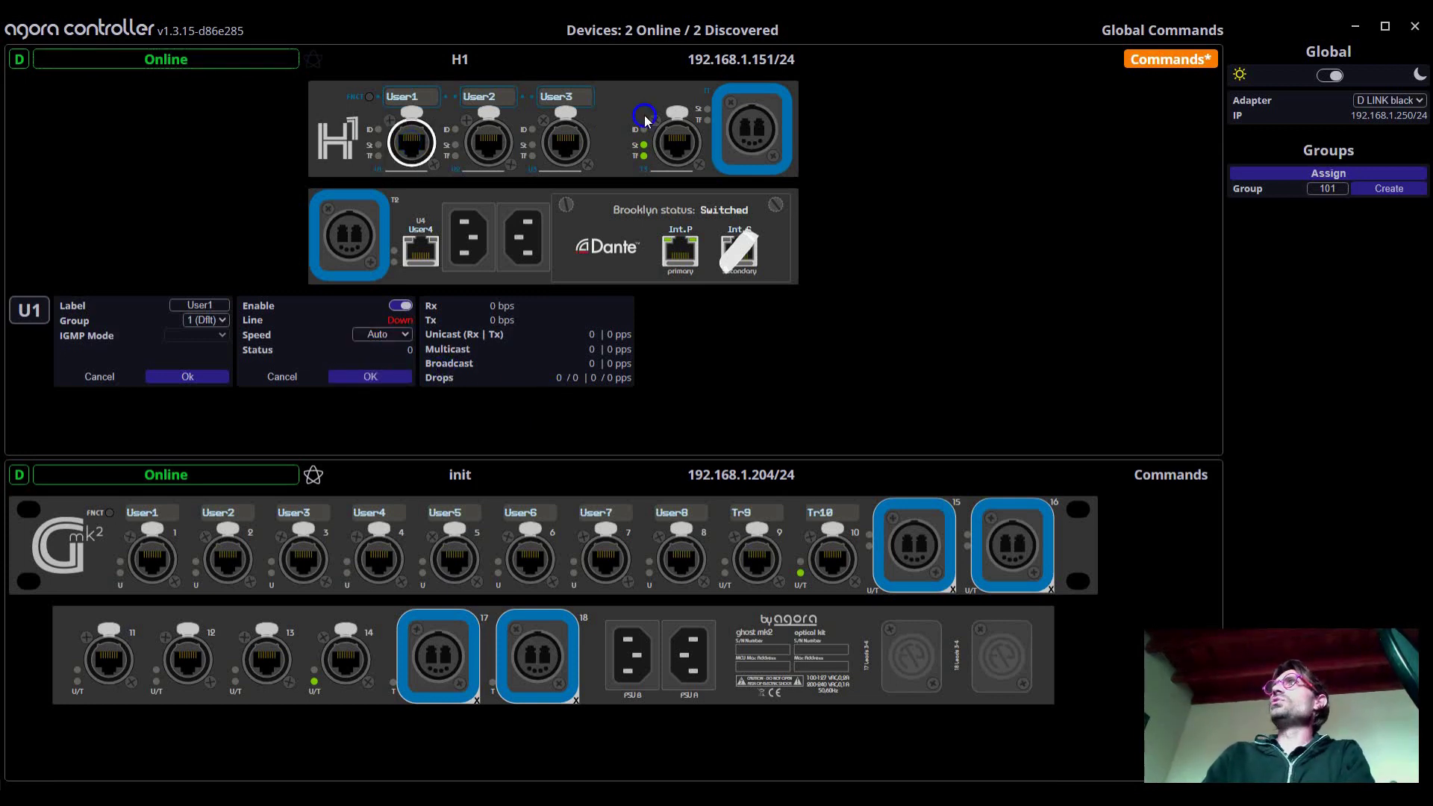
left_click(676, 141)
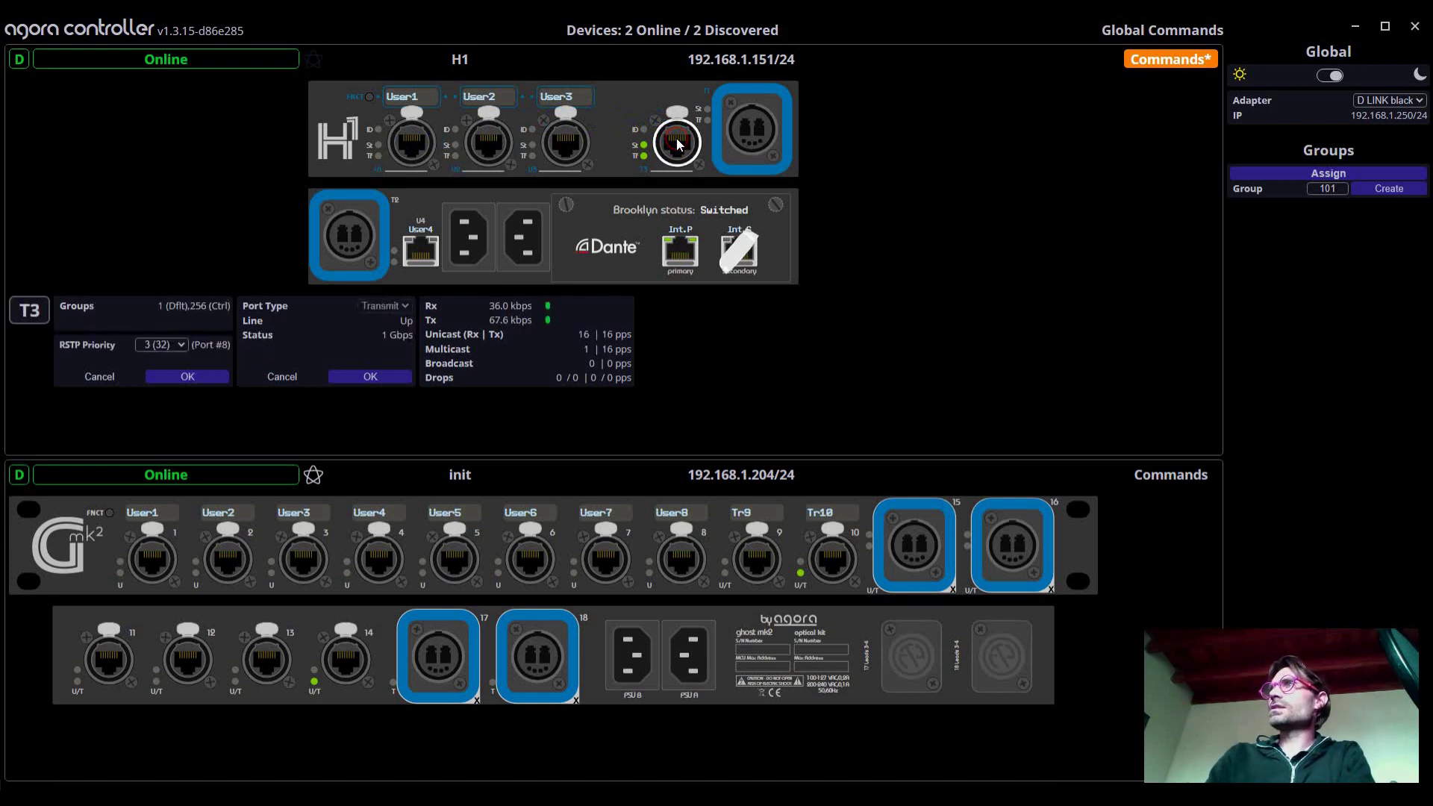
left_click(451, 175)
left_click(38, 306)
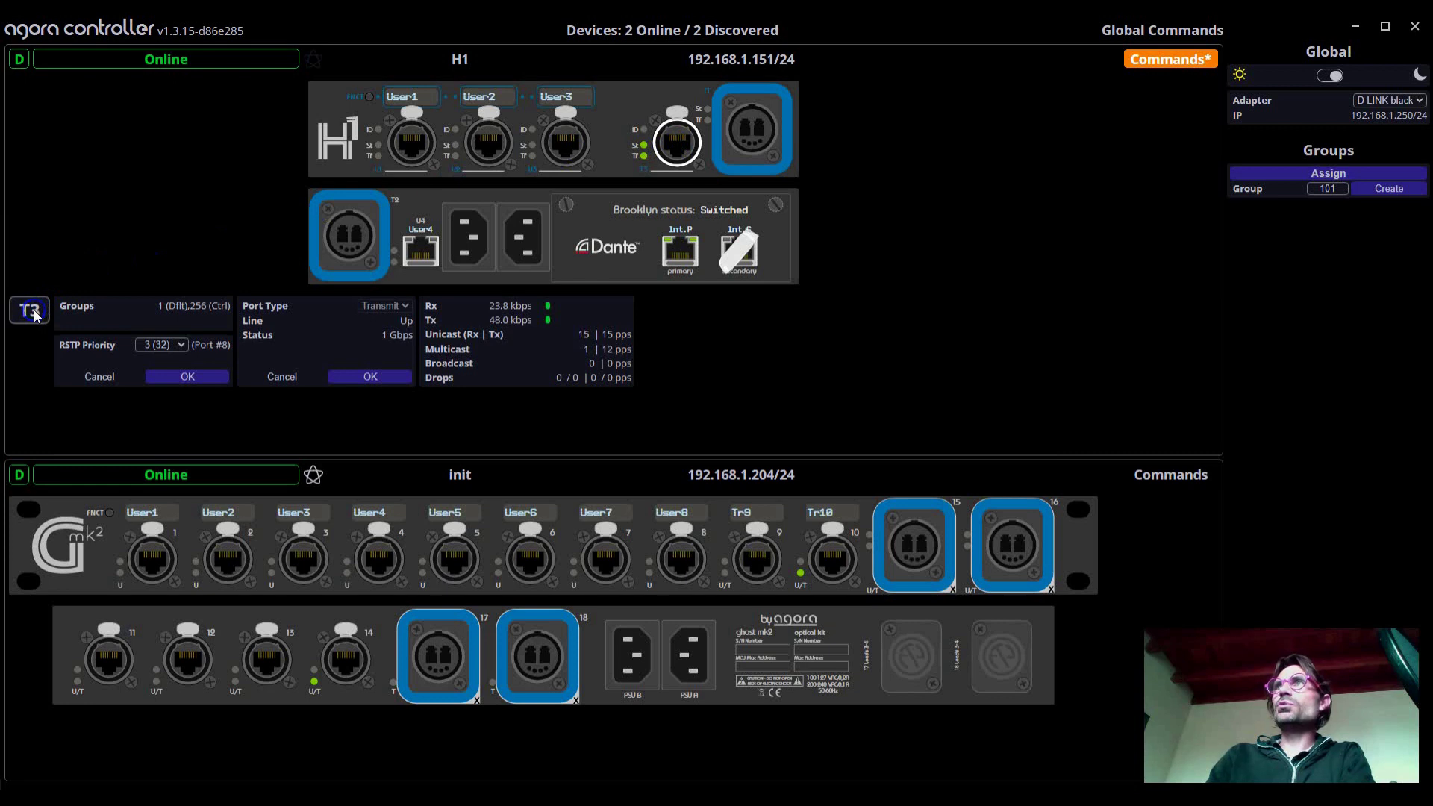
left_click(679, 146)
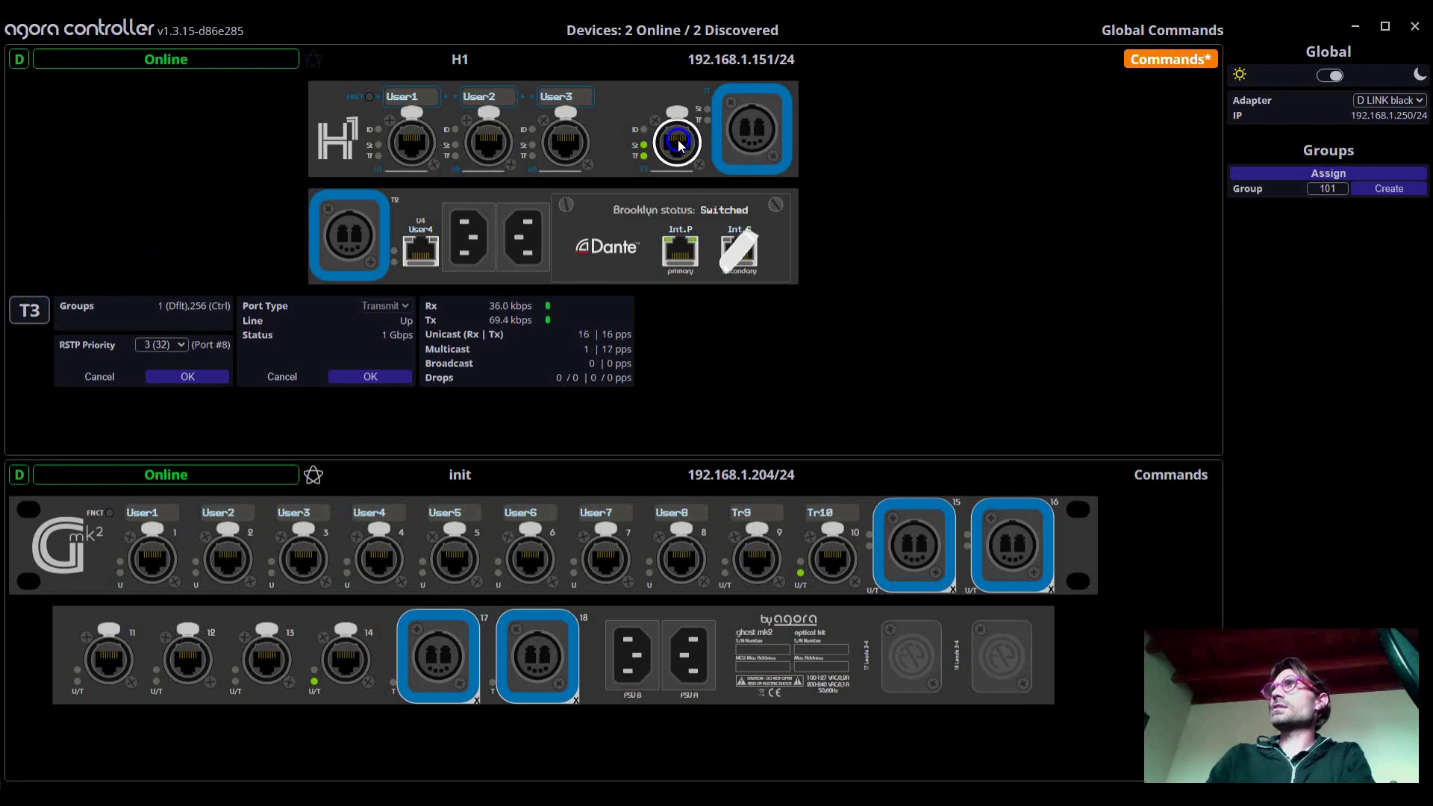
left_click(826, 553)
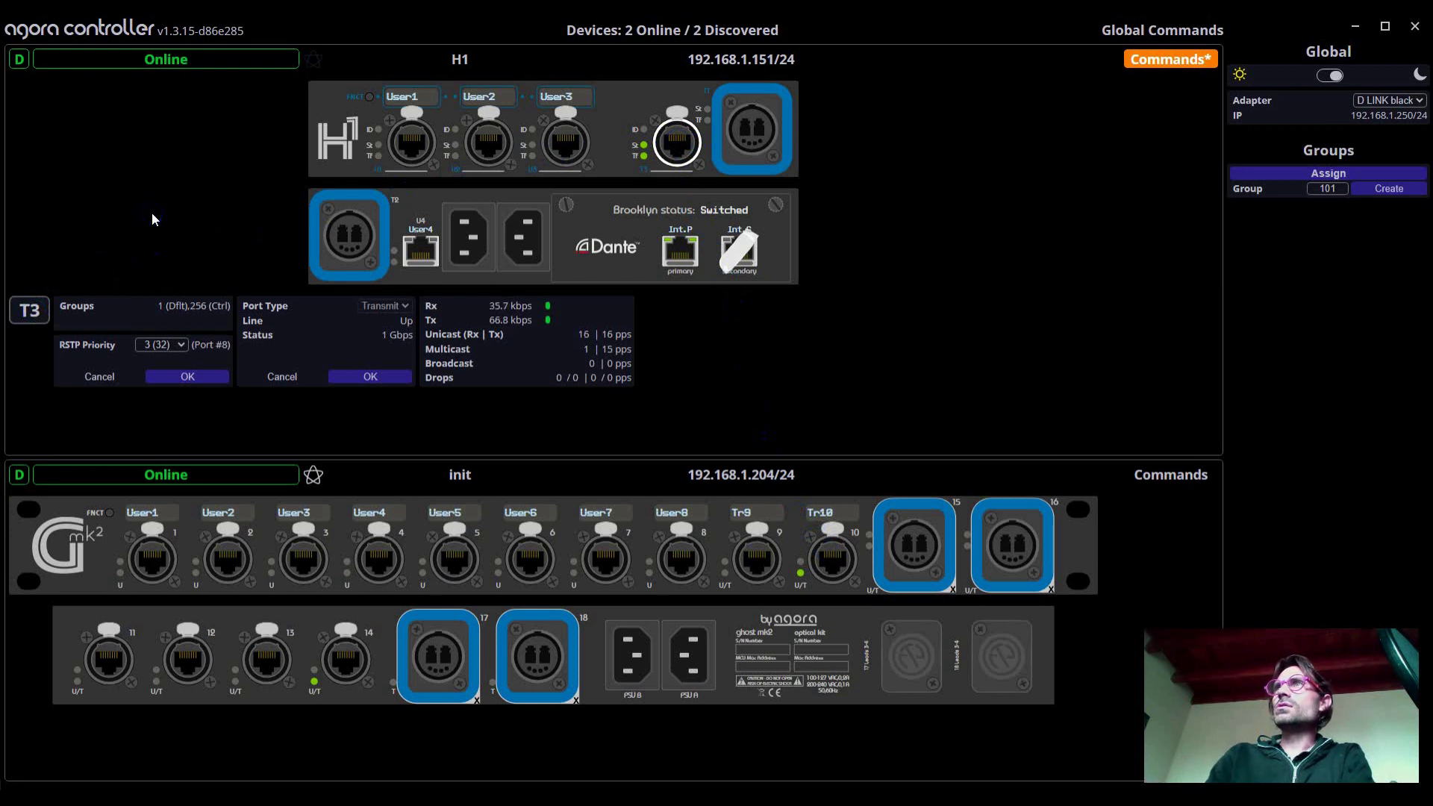
- Review T3's live Rx/Tx traffic, packet counts and drop statistics
left_click(176, 311)
left_click(201, 316)
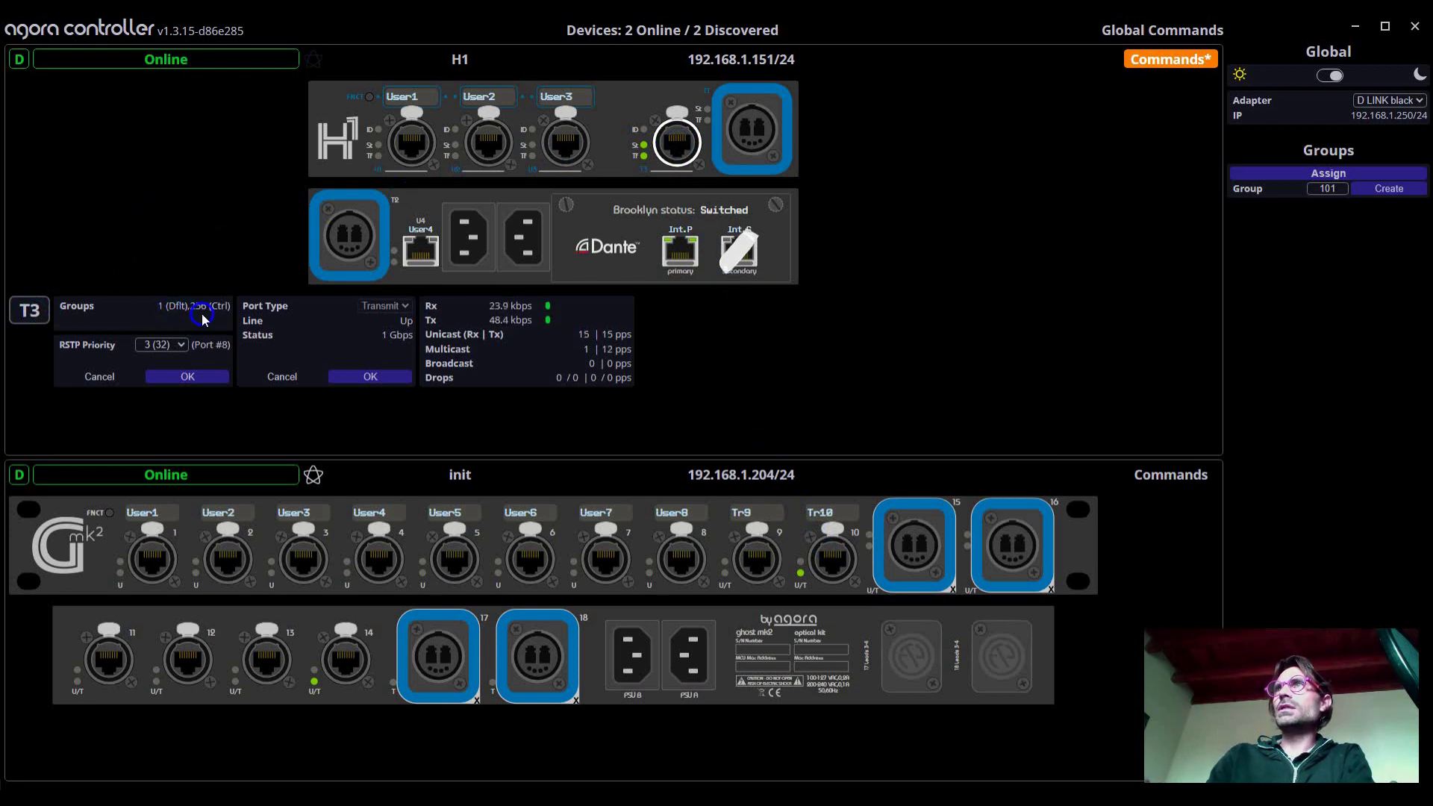
left_click(194, 307)
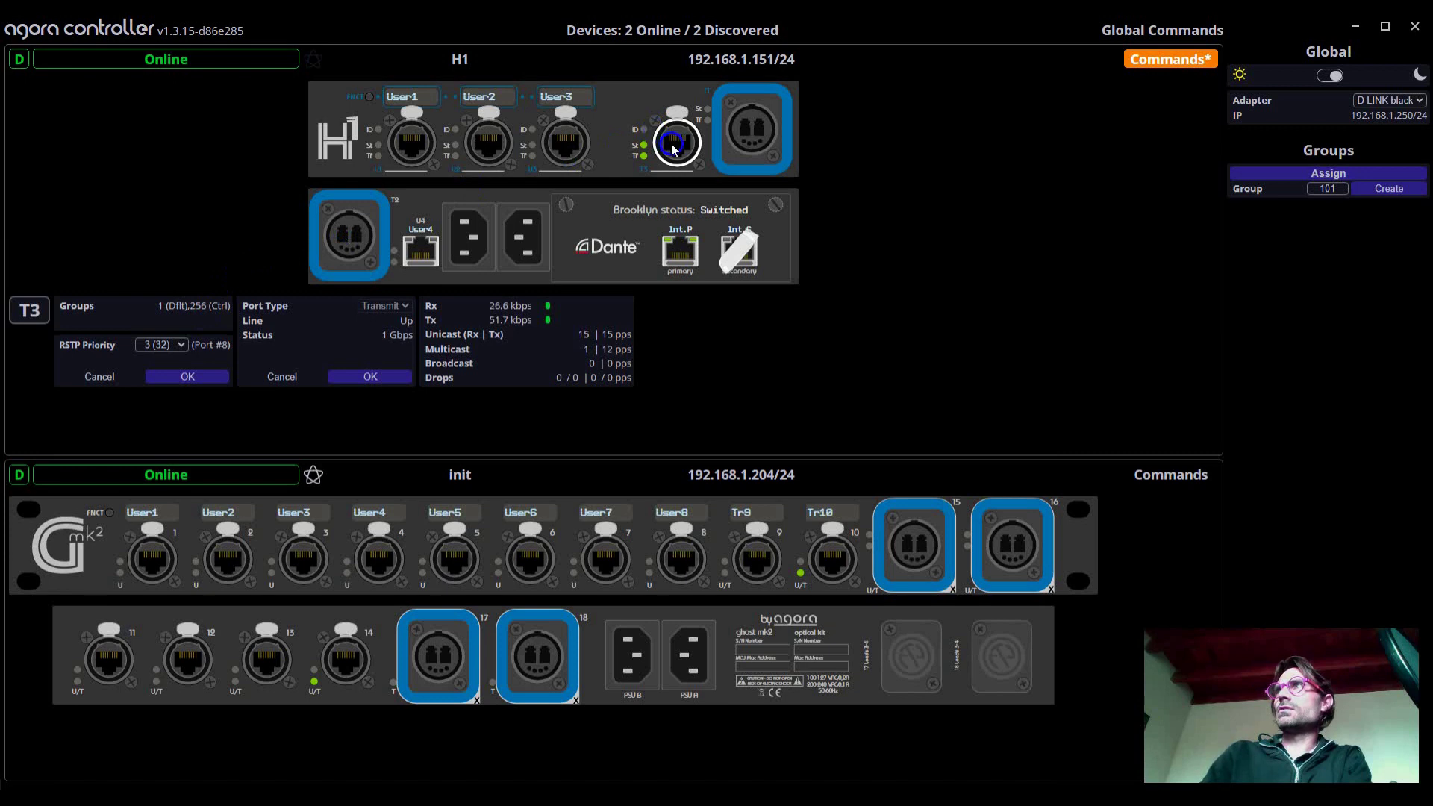
left_click(206, 239)
left_click(183, 285)
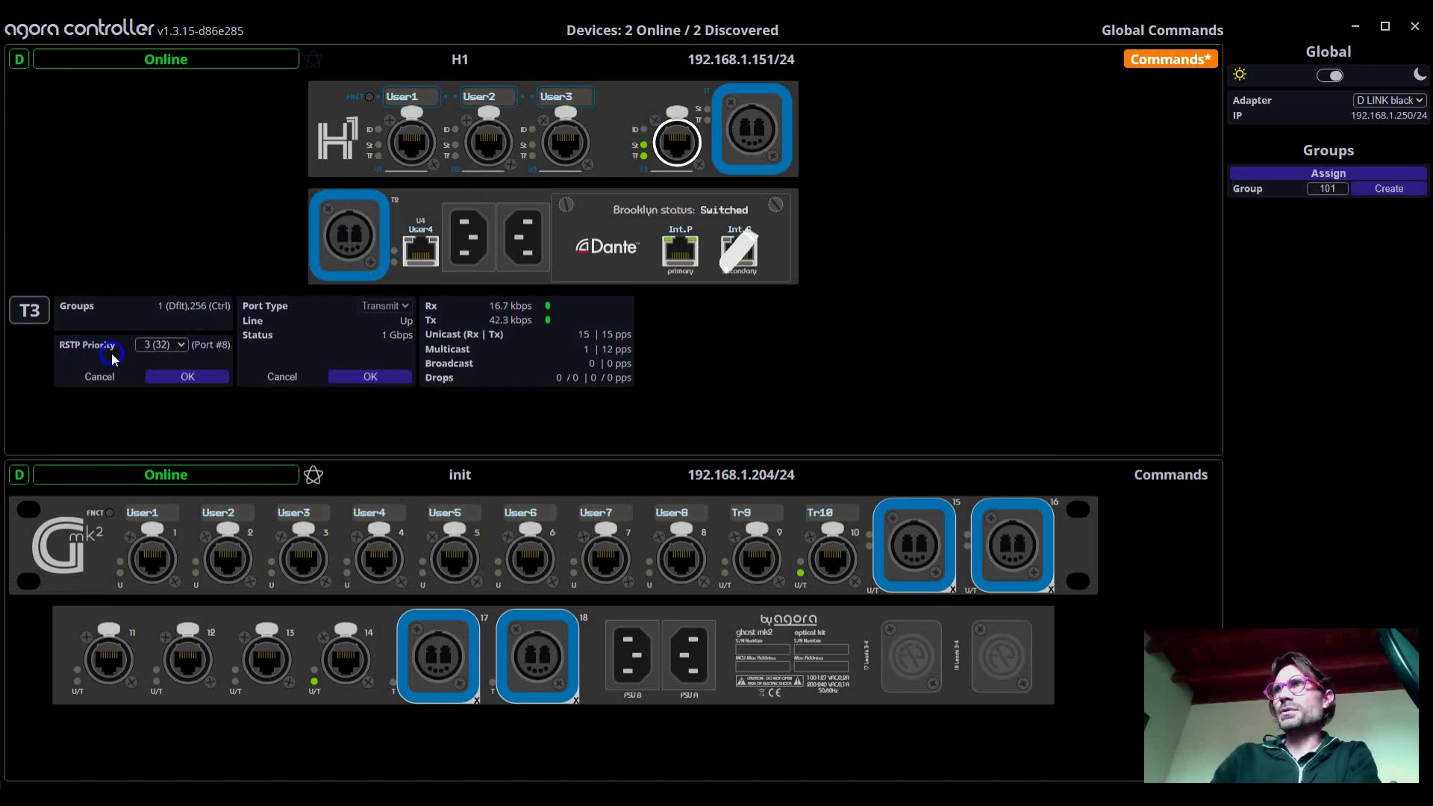
left_click(208, 296)
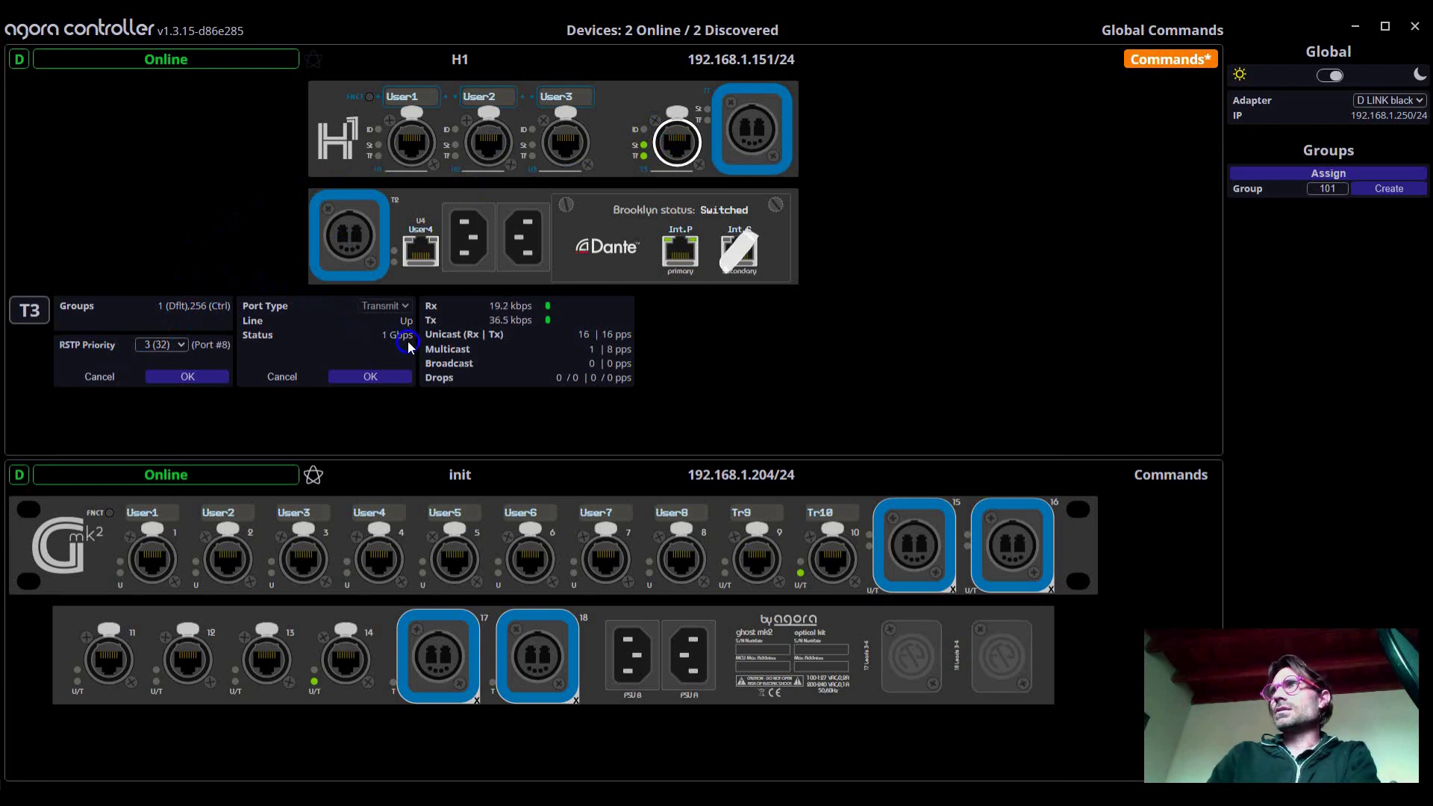
left_click(431, 303)
left_click(506, 314)
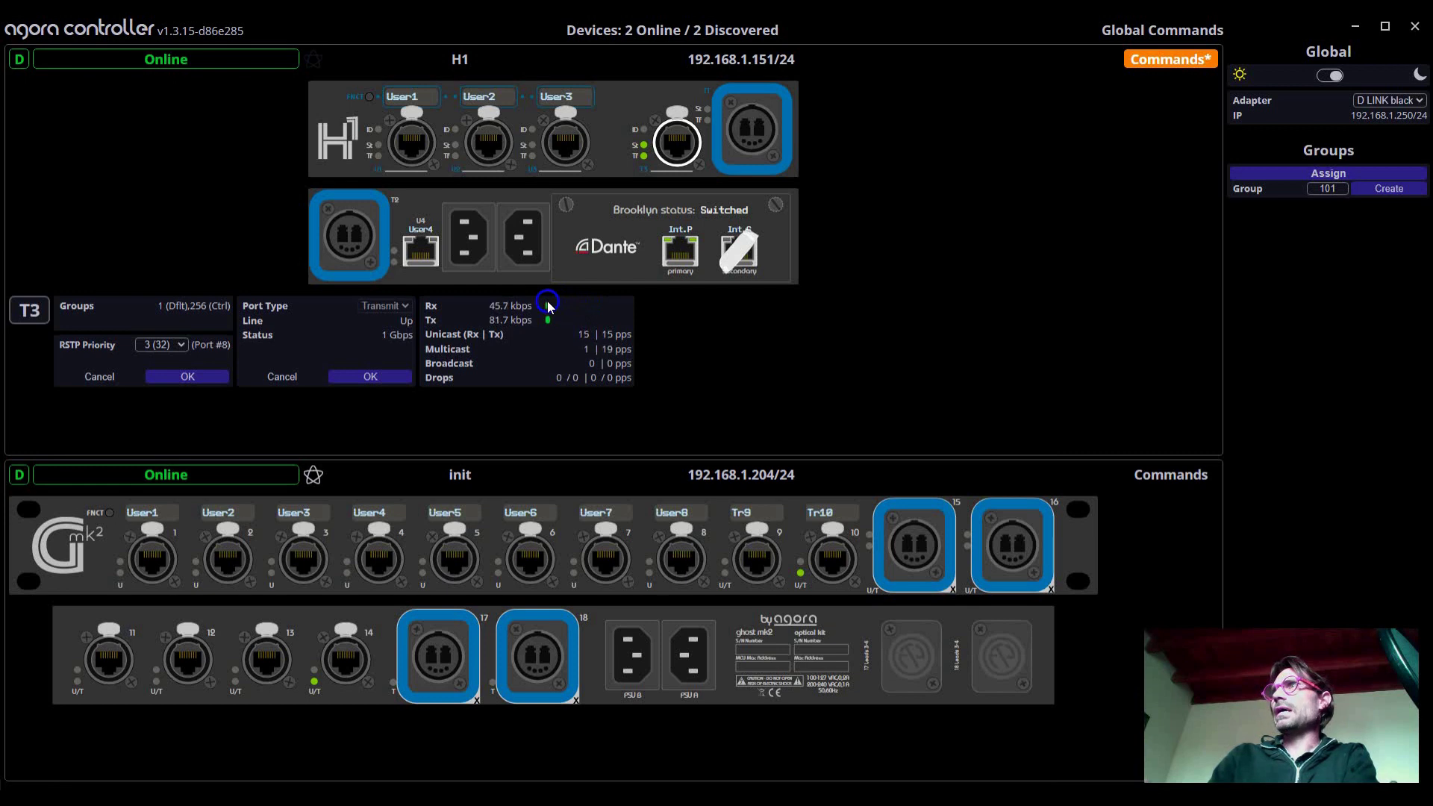
left_click(617, 305)
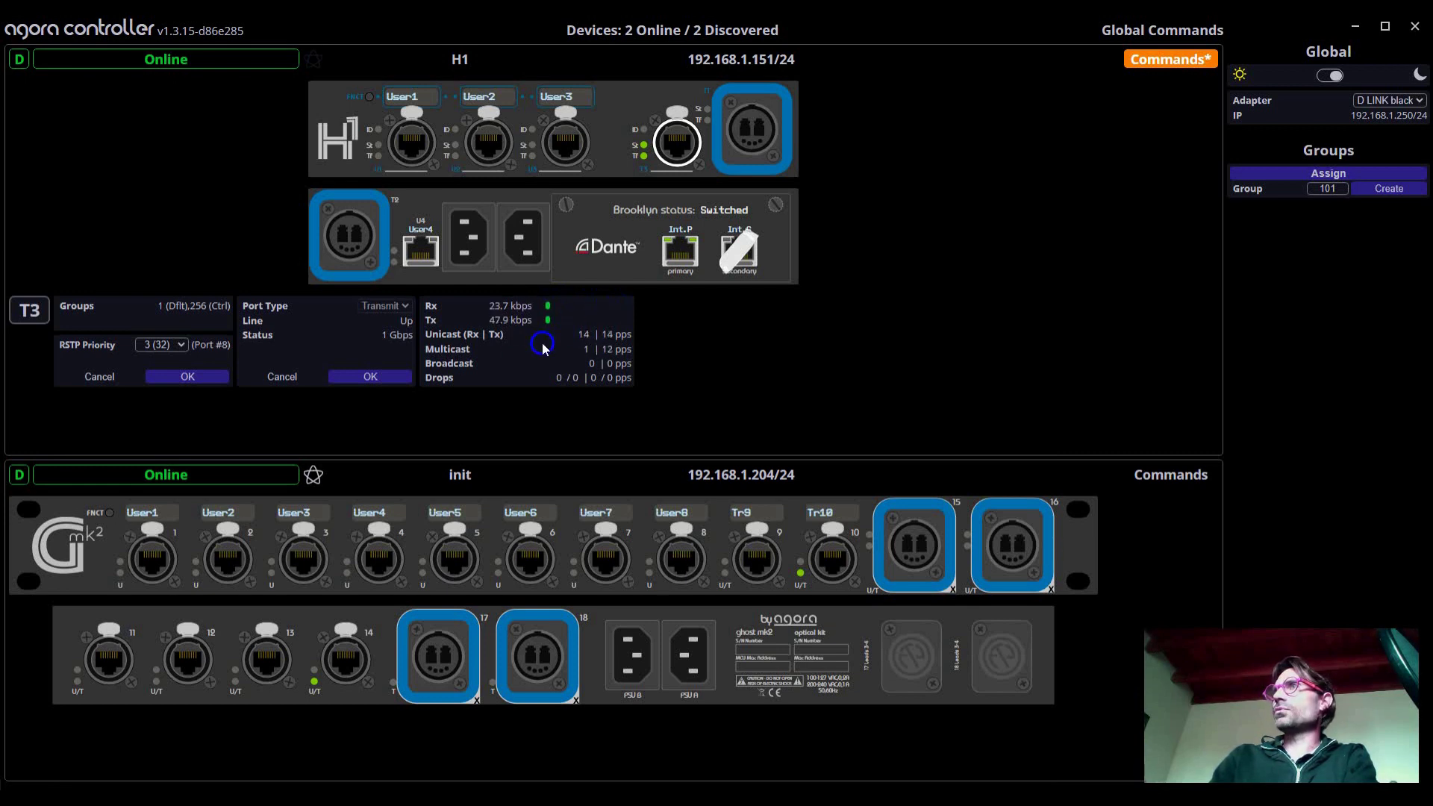
left_click(448, 409)
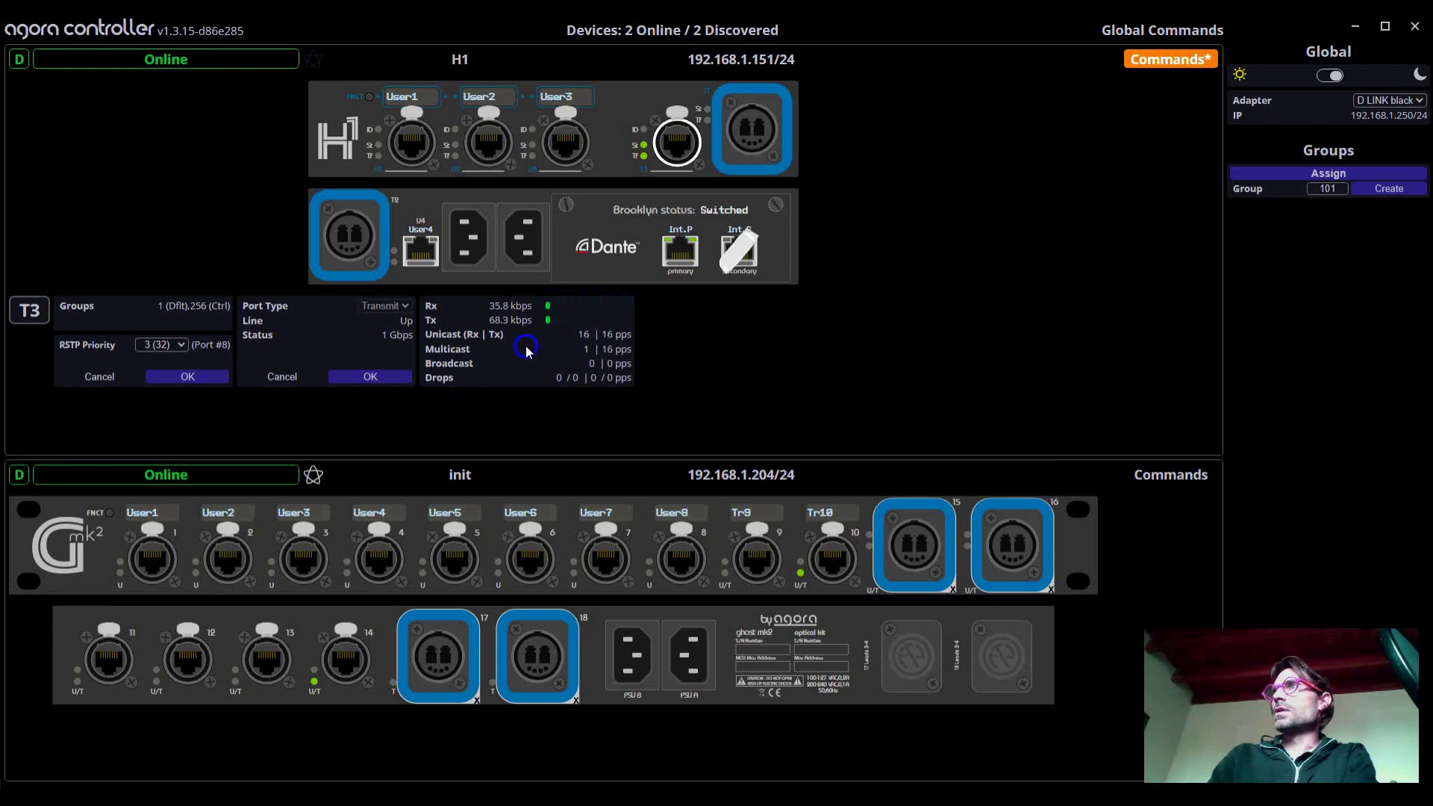
- Read the tooltips explaining the Unicast and Drops figures
left_click(437, 334)
left_click(437, 349)
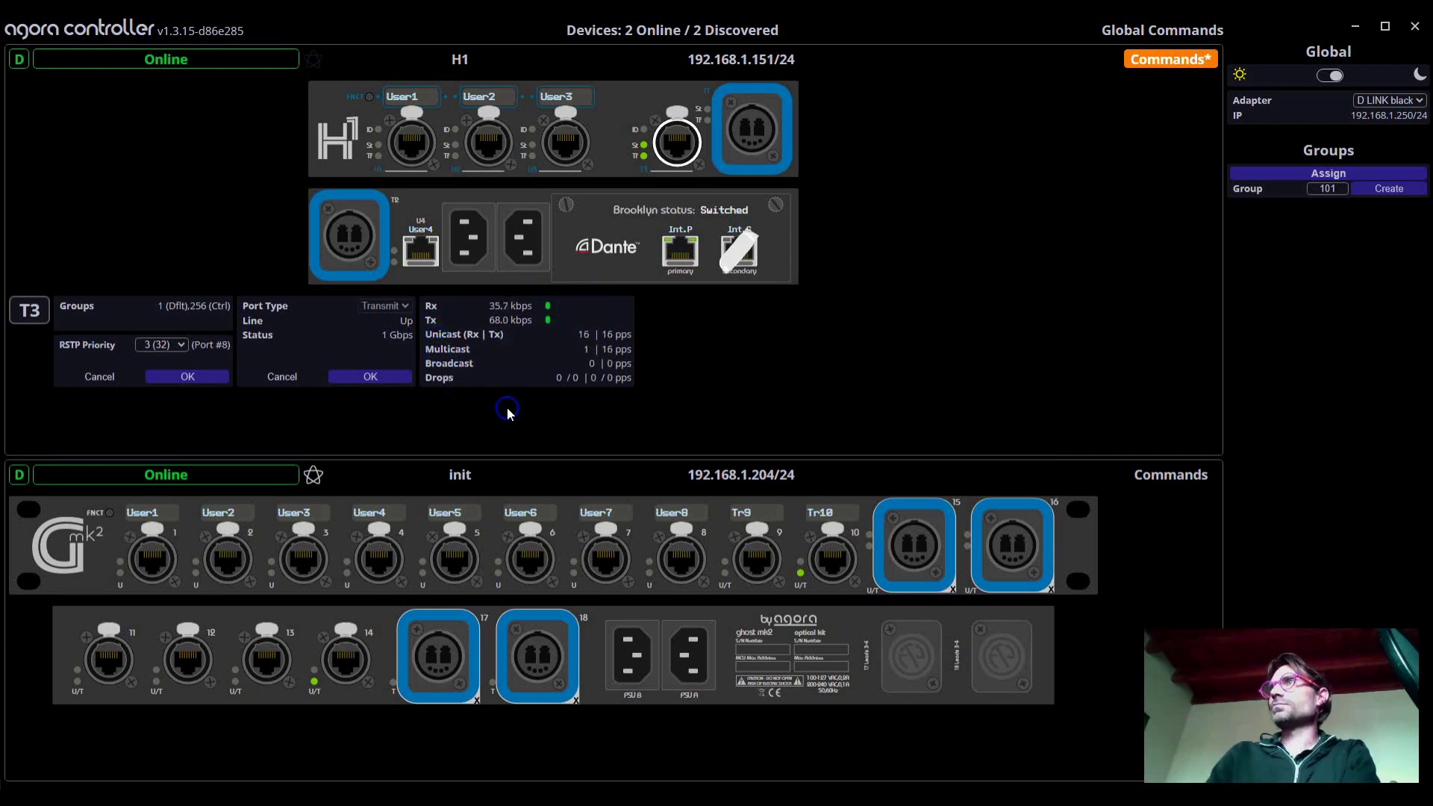
left_click(447, 377)
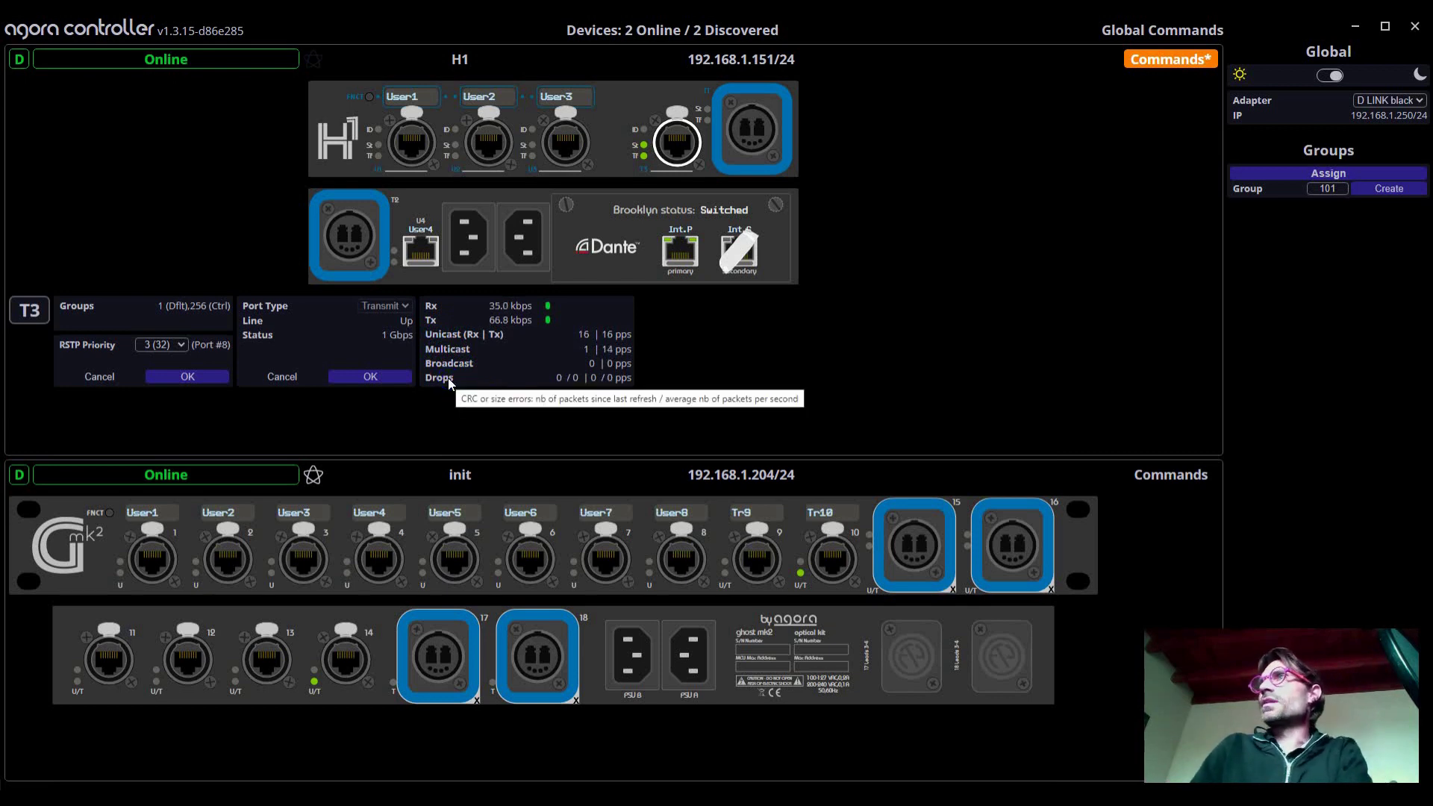
left_click(608, 283)
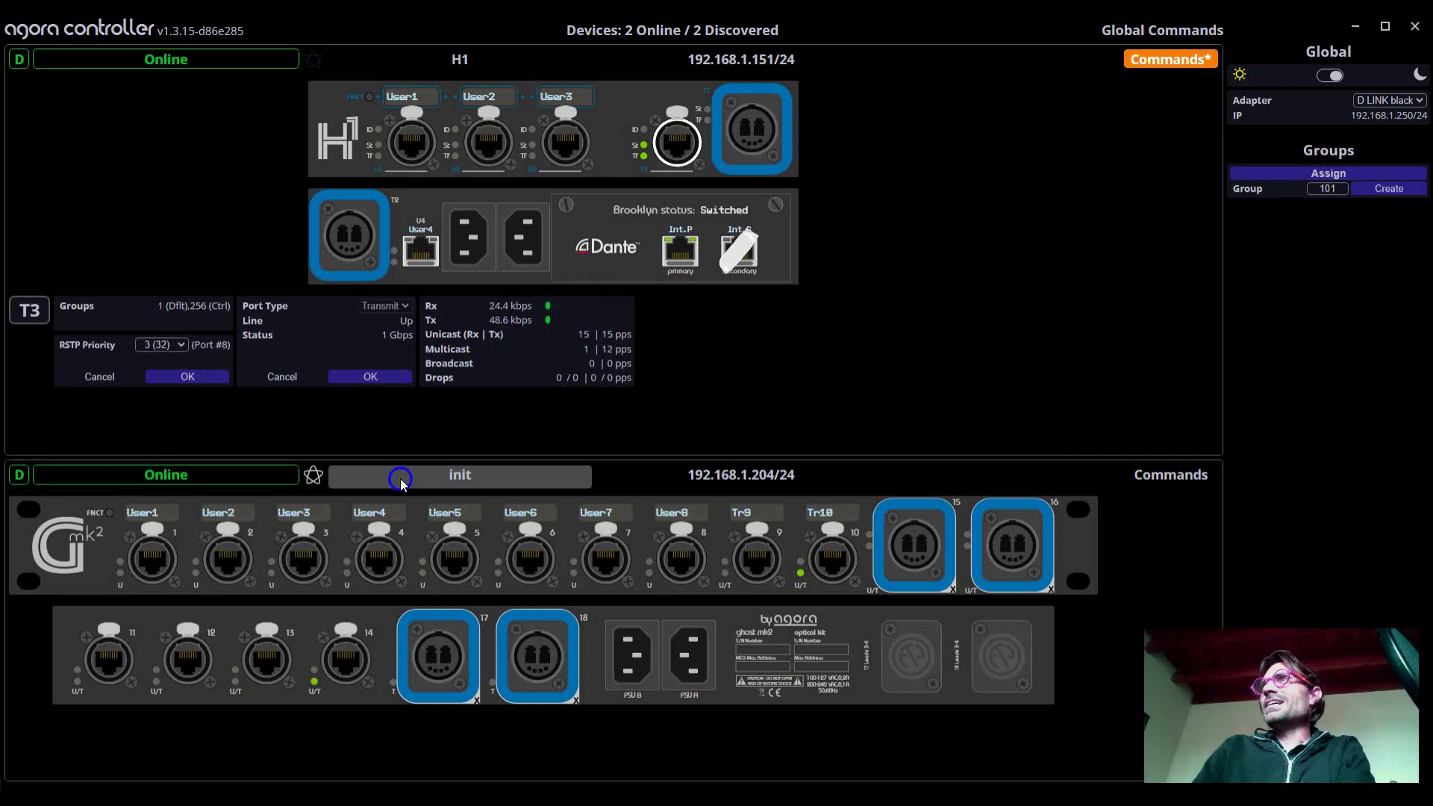
- Show the settings panel for port 11 on the Ghost mk2 rear panel
left_click(349, 581)
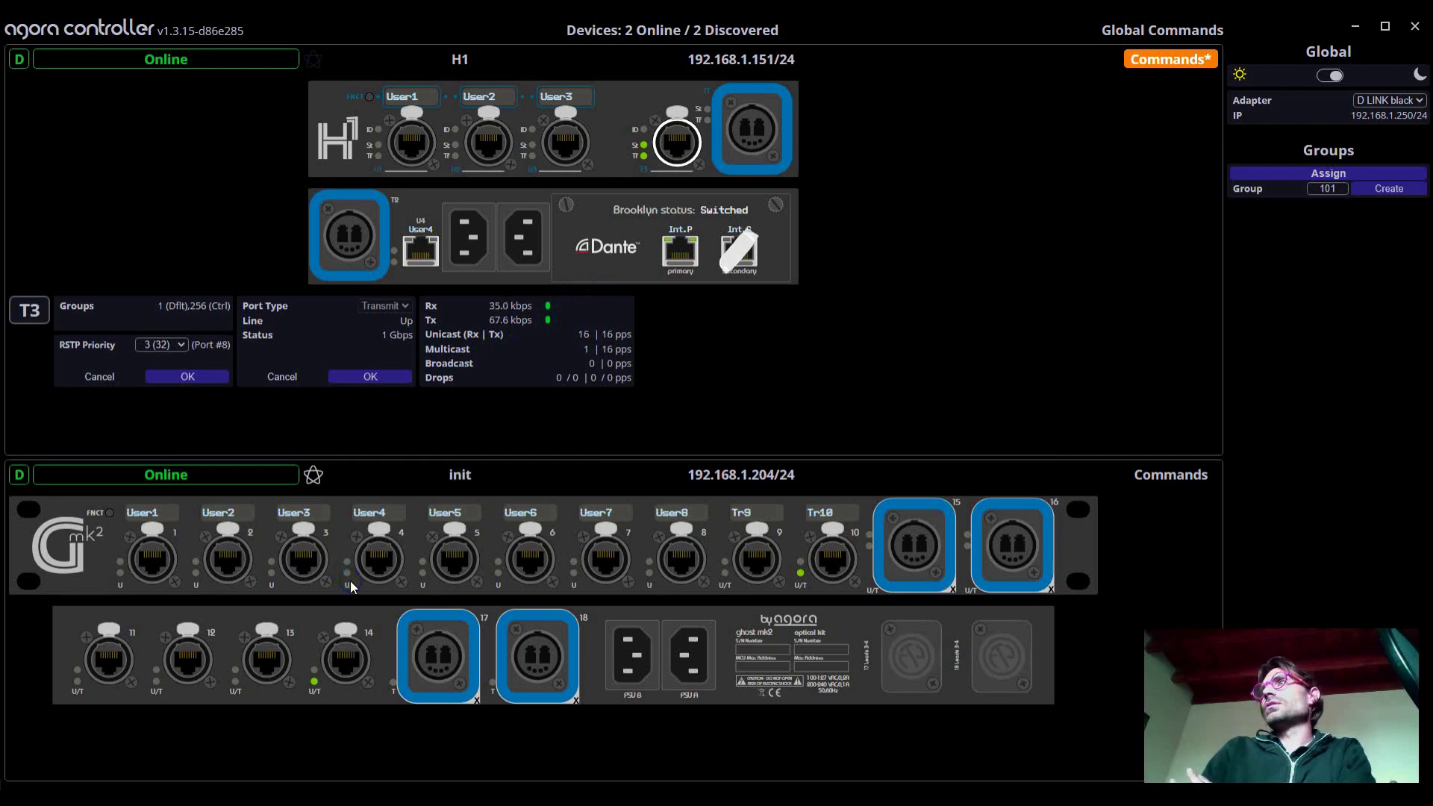
left_click(504, 637)
left_click(113, 653)
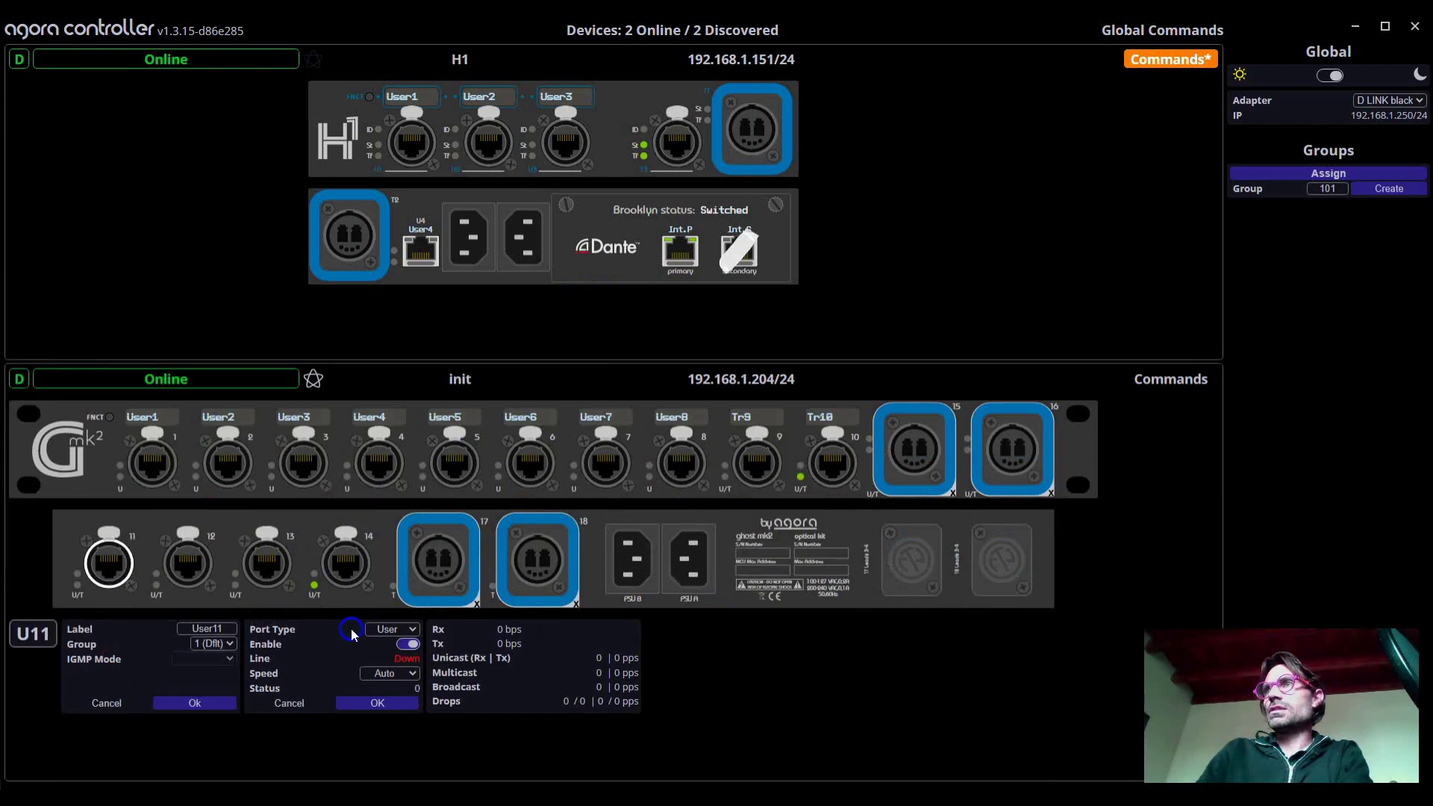
- View the available port types for port 11, then dismiss the list keeping User
right_click(143, 543)
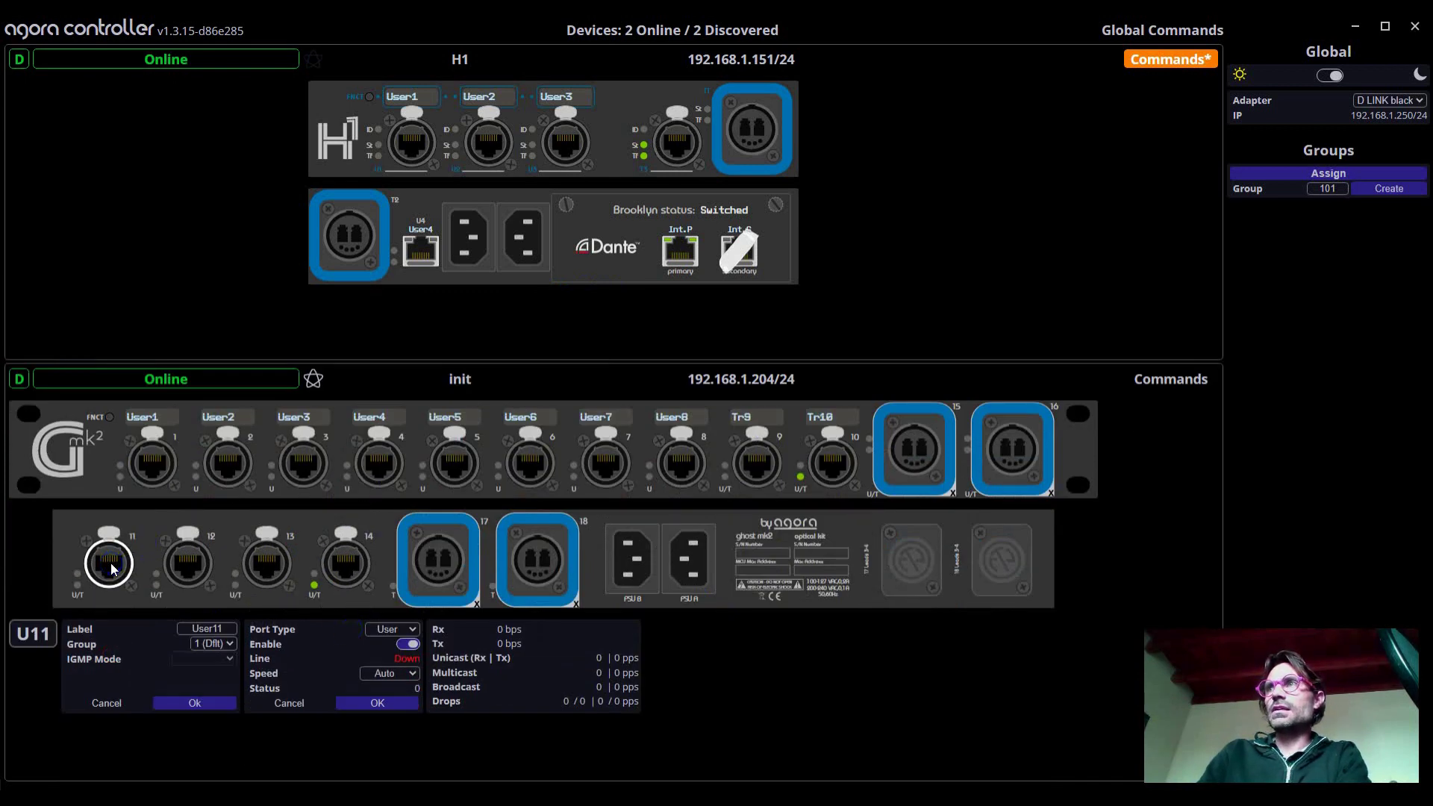
right_click(343, 653)
left_click(387, 629)
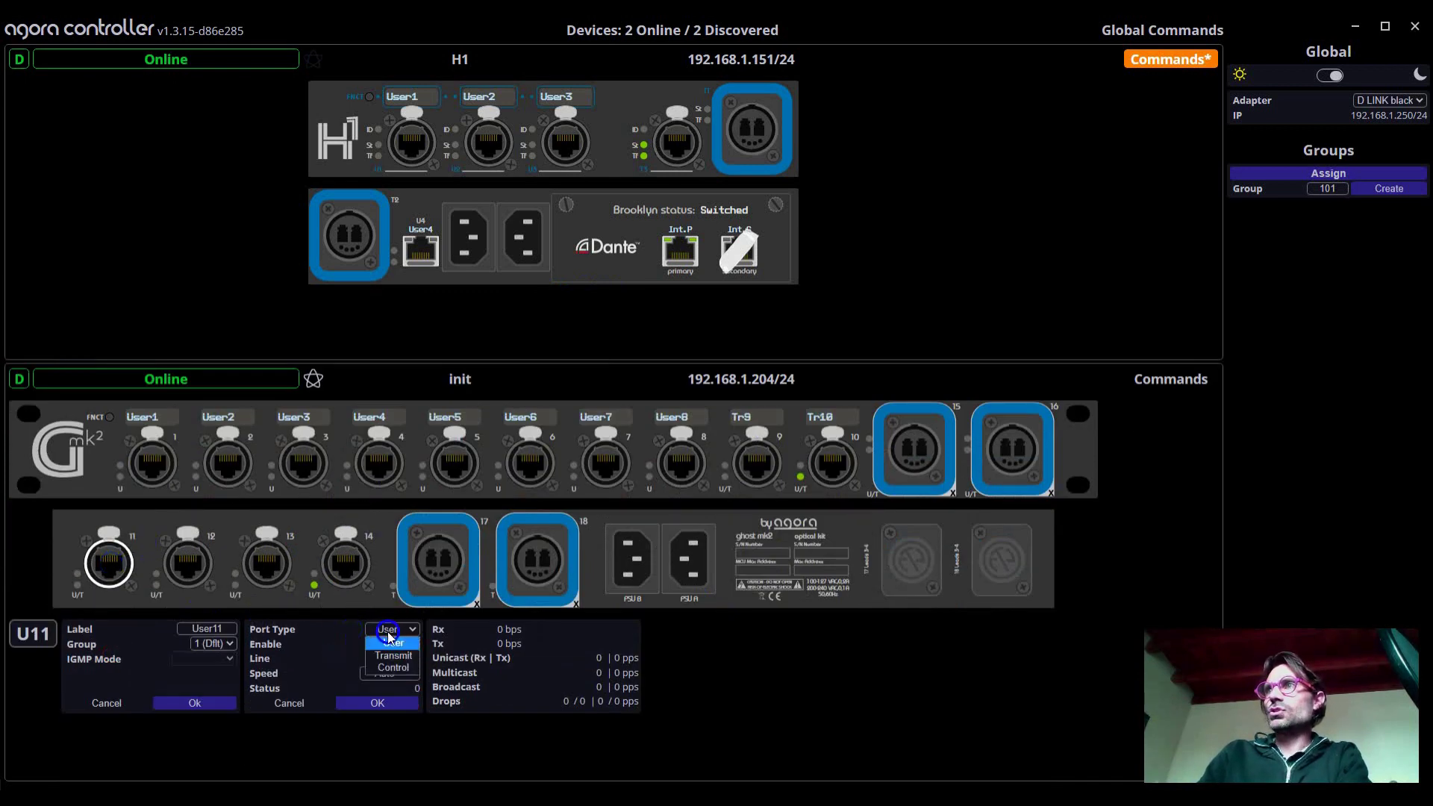
right_click(387, 654)
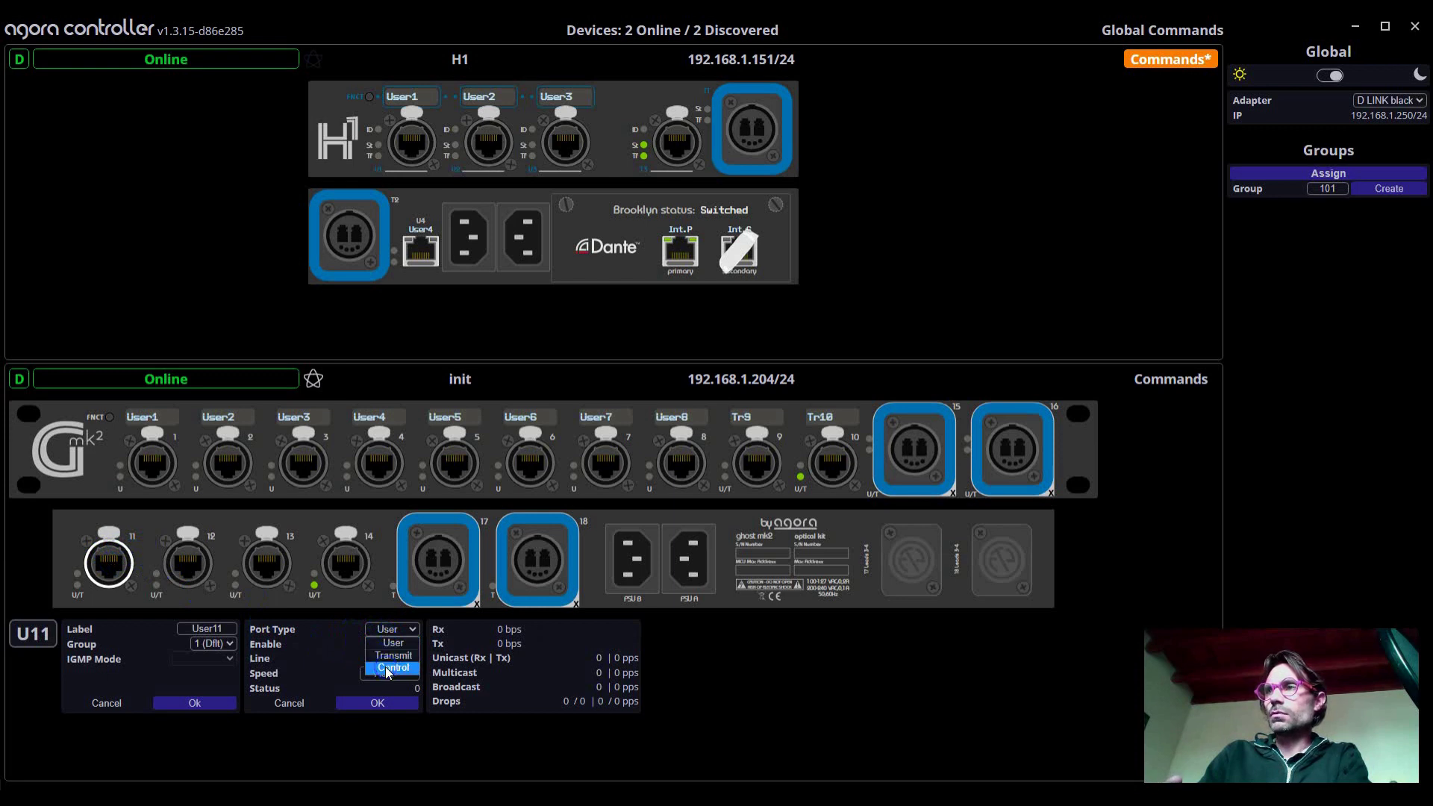
right_click(387, 655)
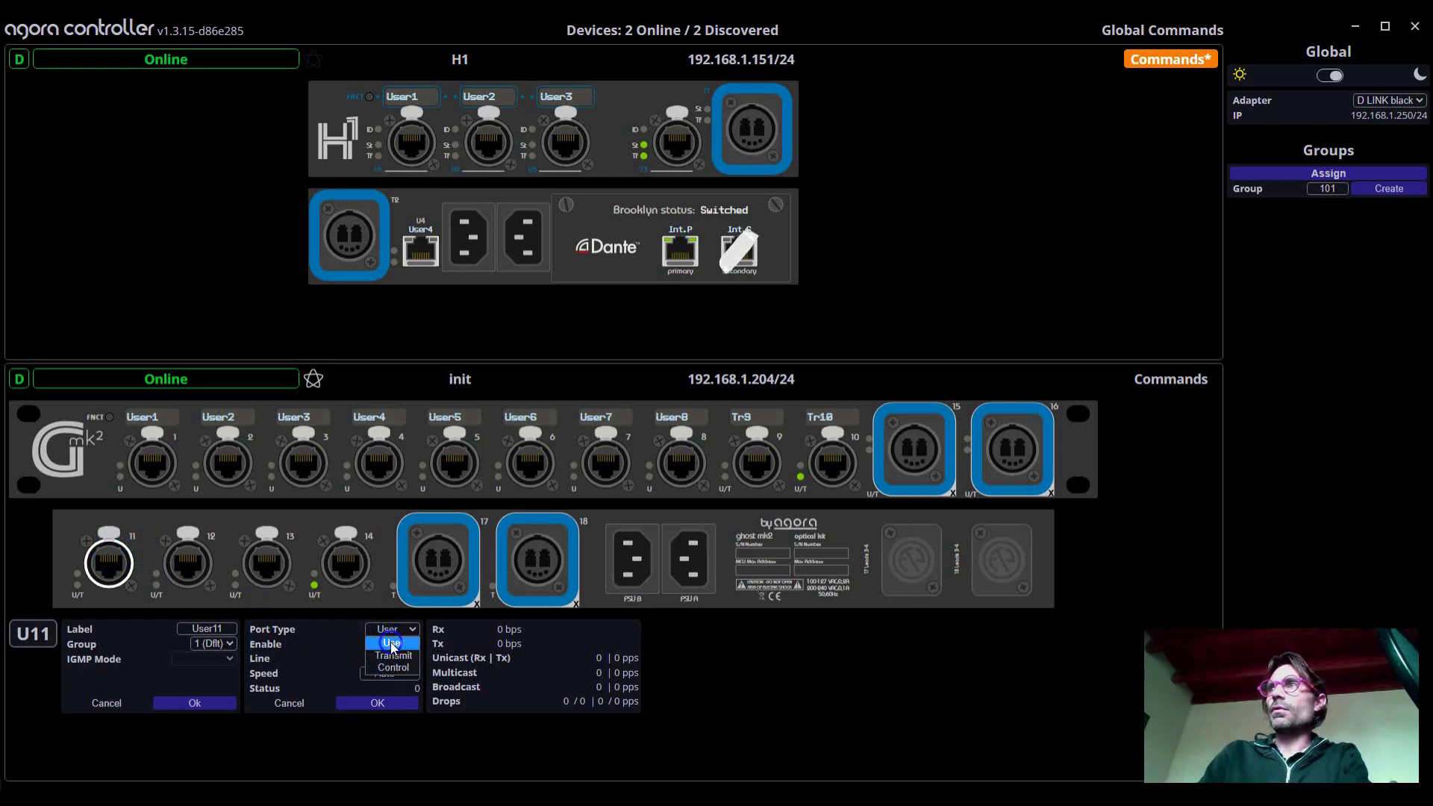
right_click(686, 668)
left_click(685, 668)
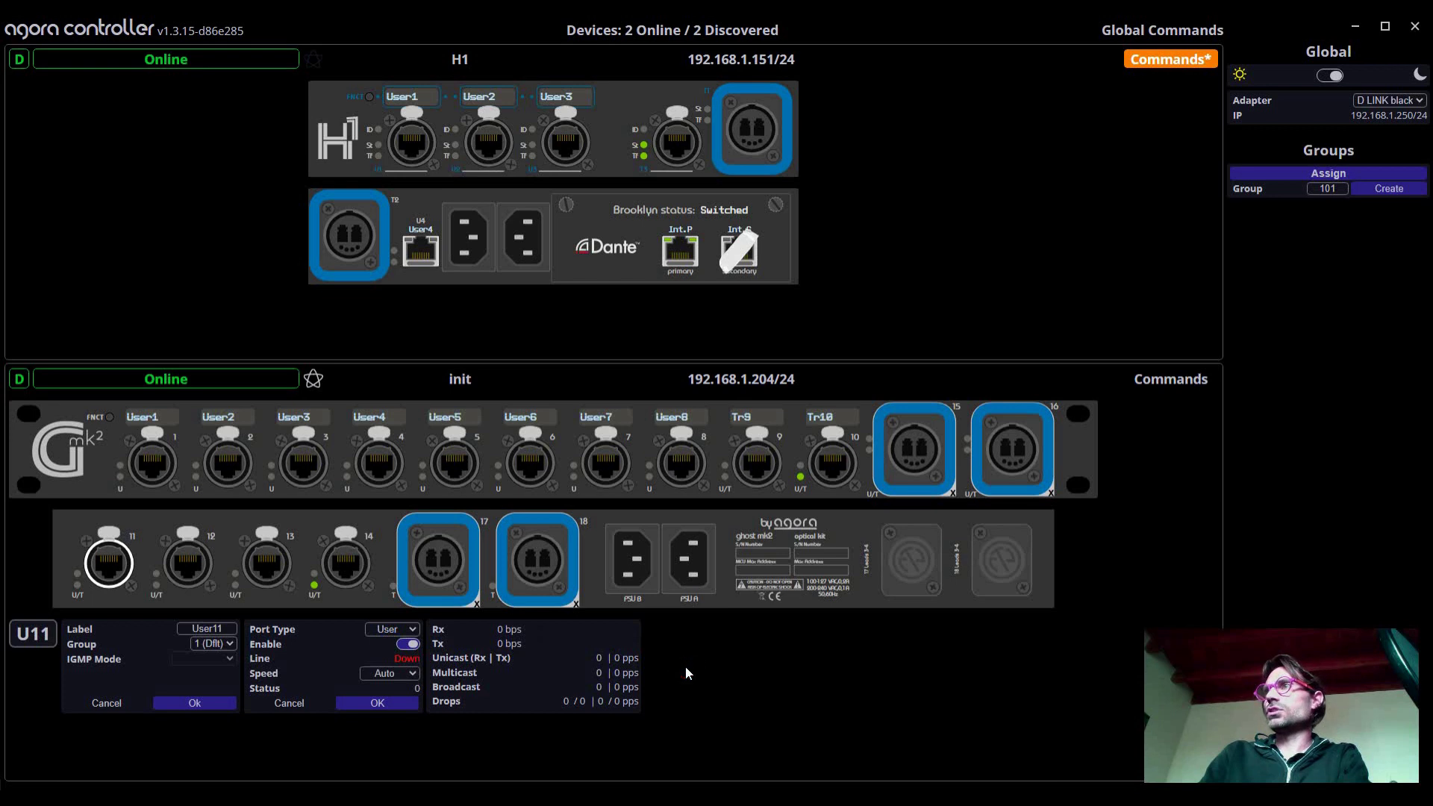
- Close port 11's settings panel to return to the device overview
left_click(96, 557)
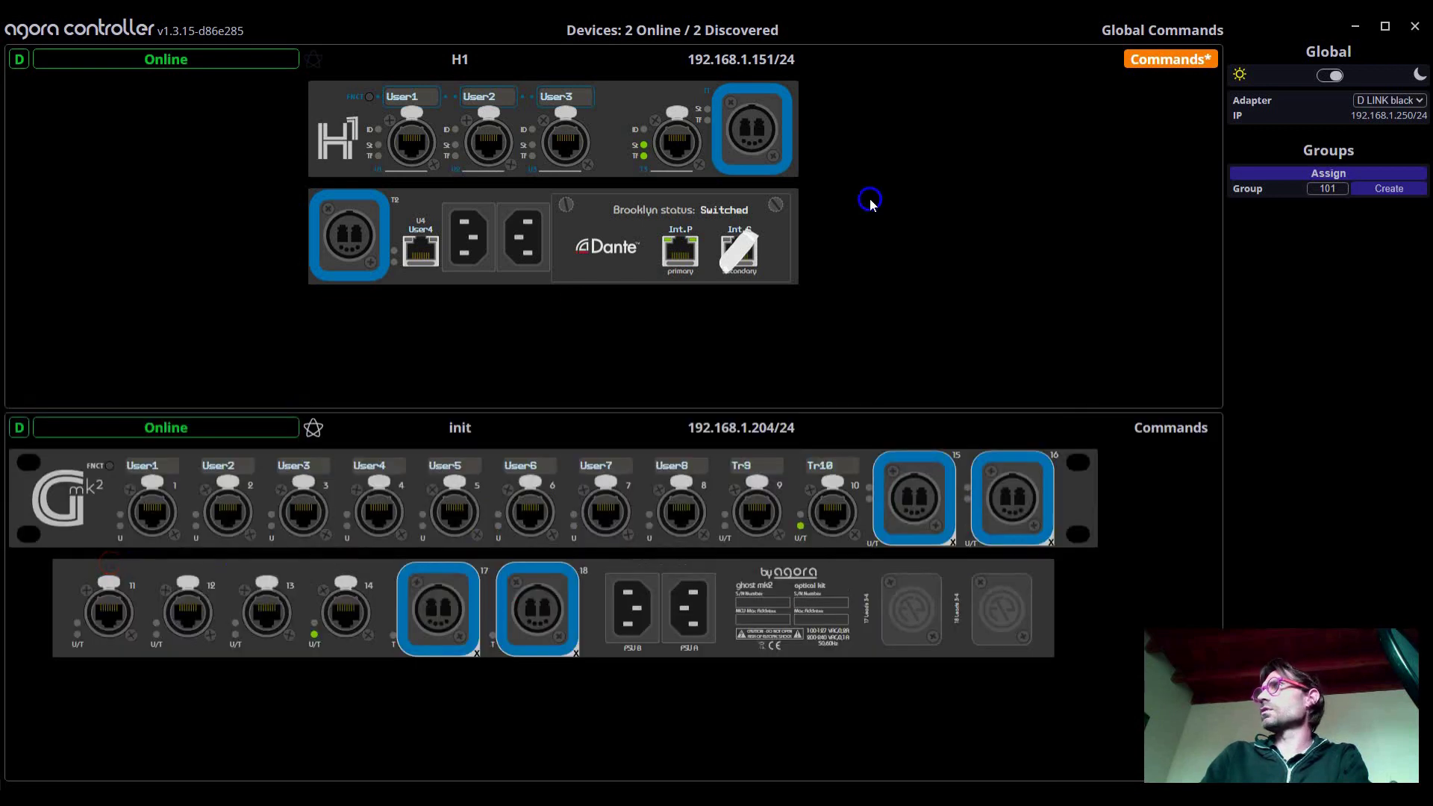
right_click(948, 200)
right_click(1171, 92)
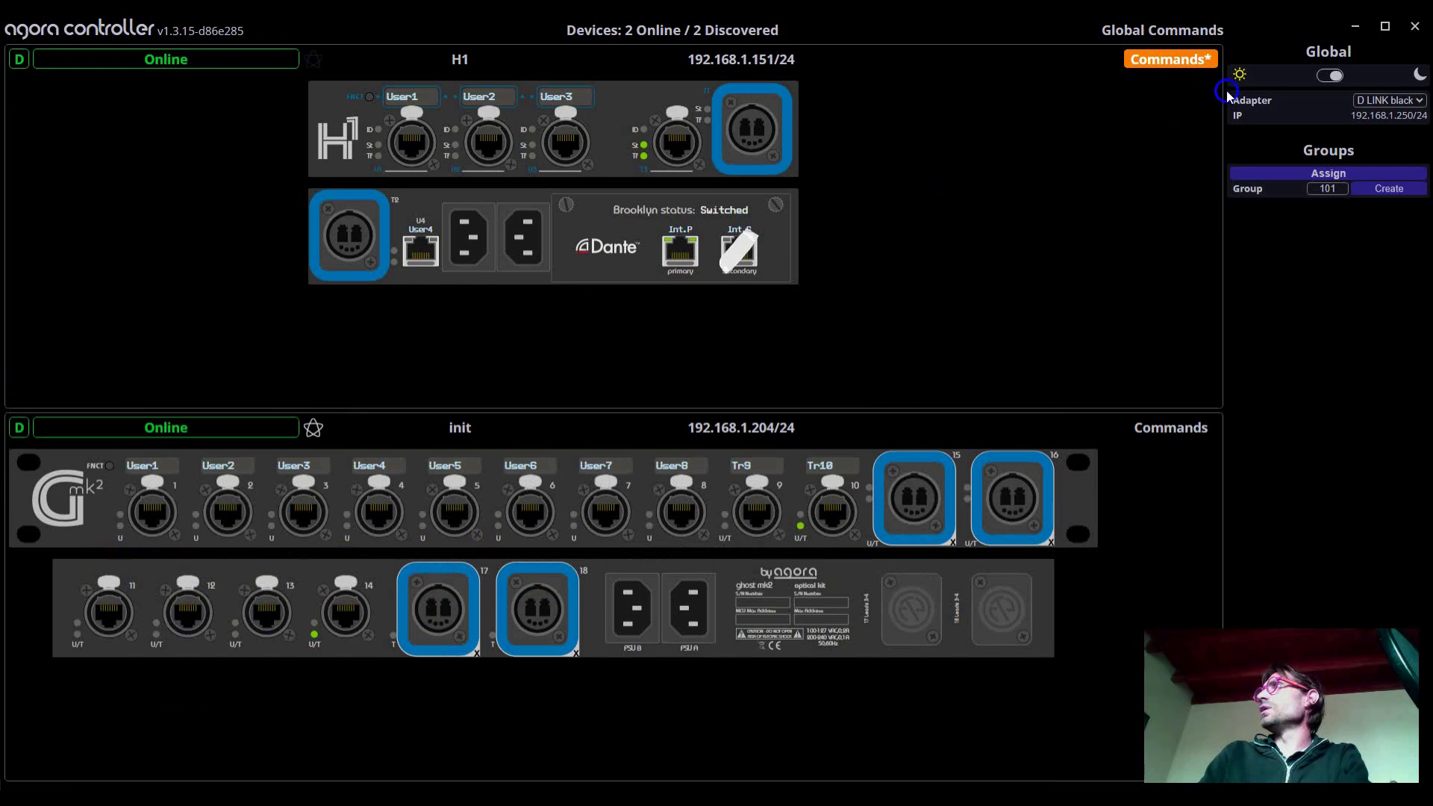
right_click(1259, 79)
right_click(1052, 150)
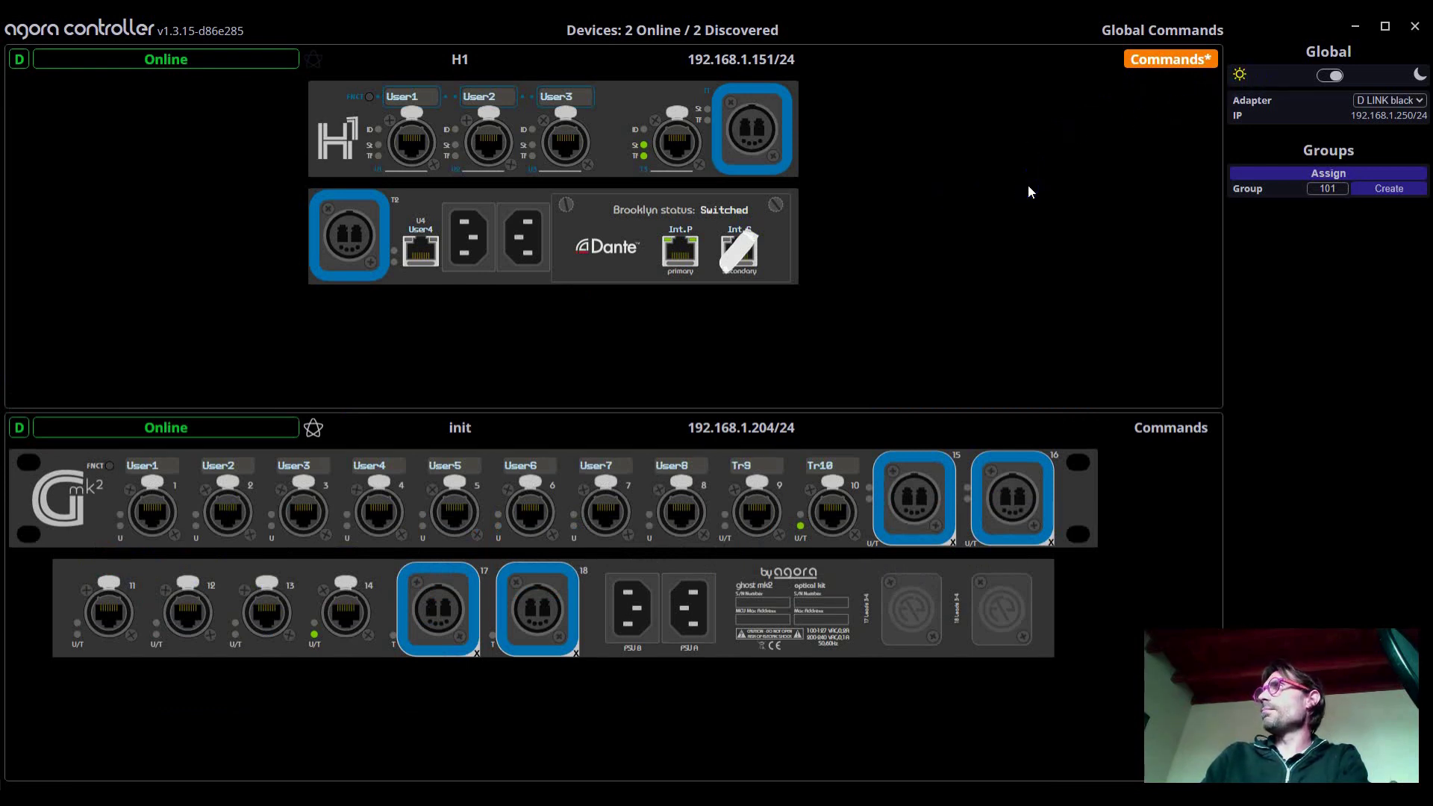
- Switch the Global theme to light, then back to dark
right_click(1328, 76)
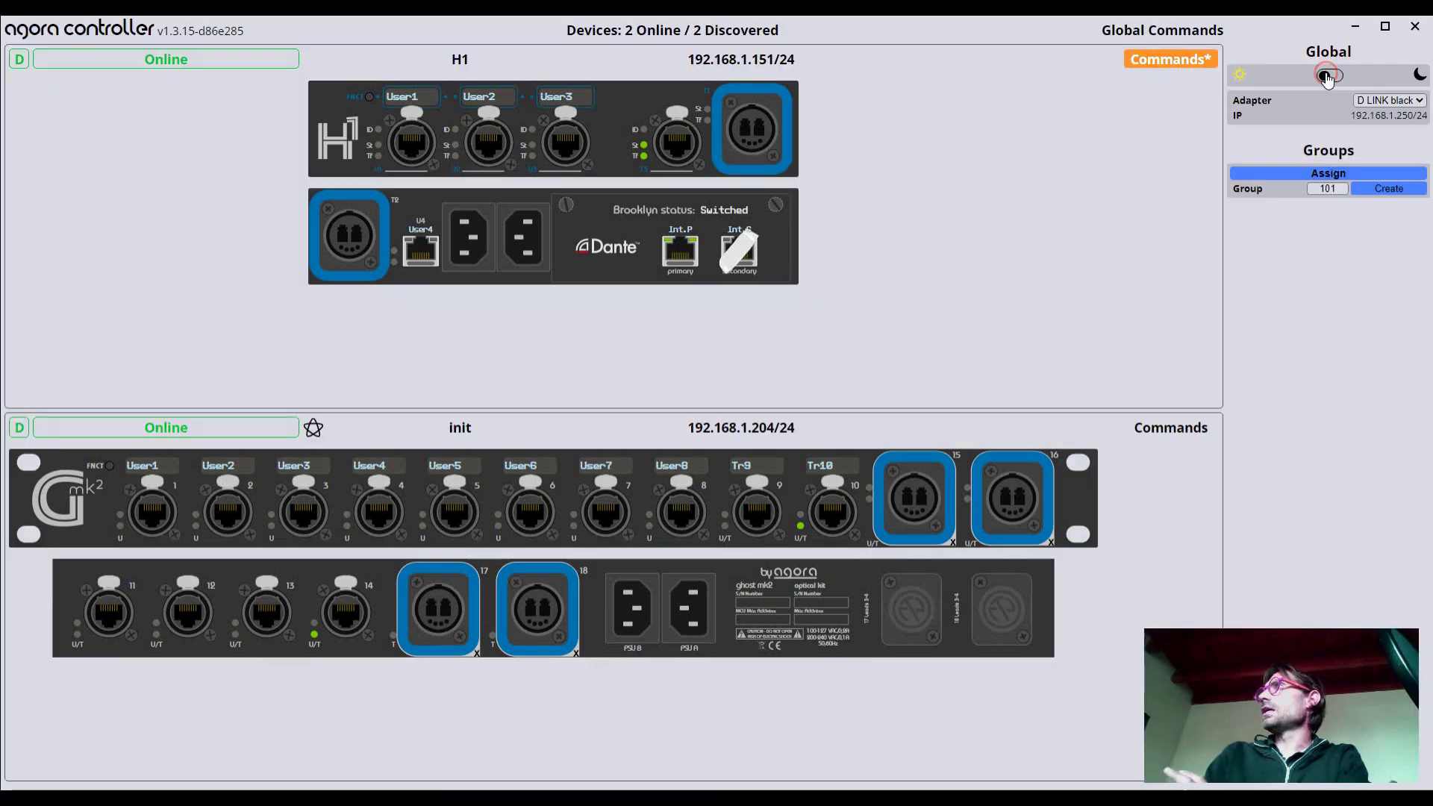
right_click(962, 266)
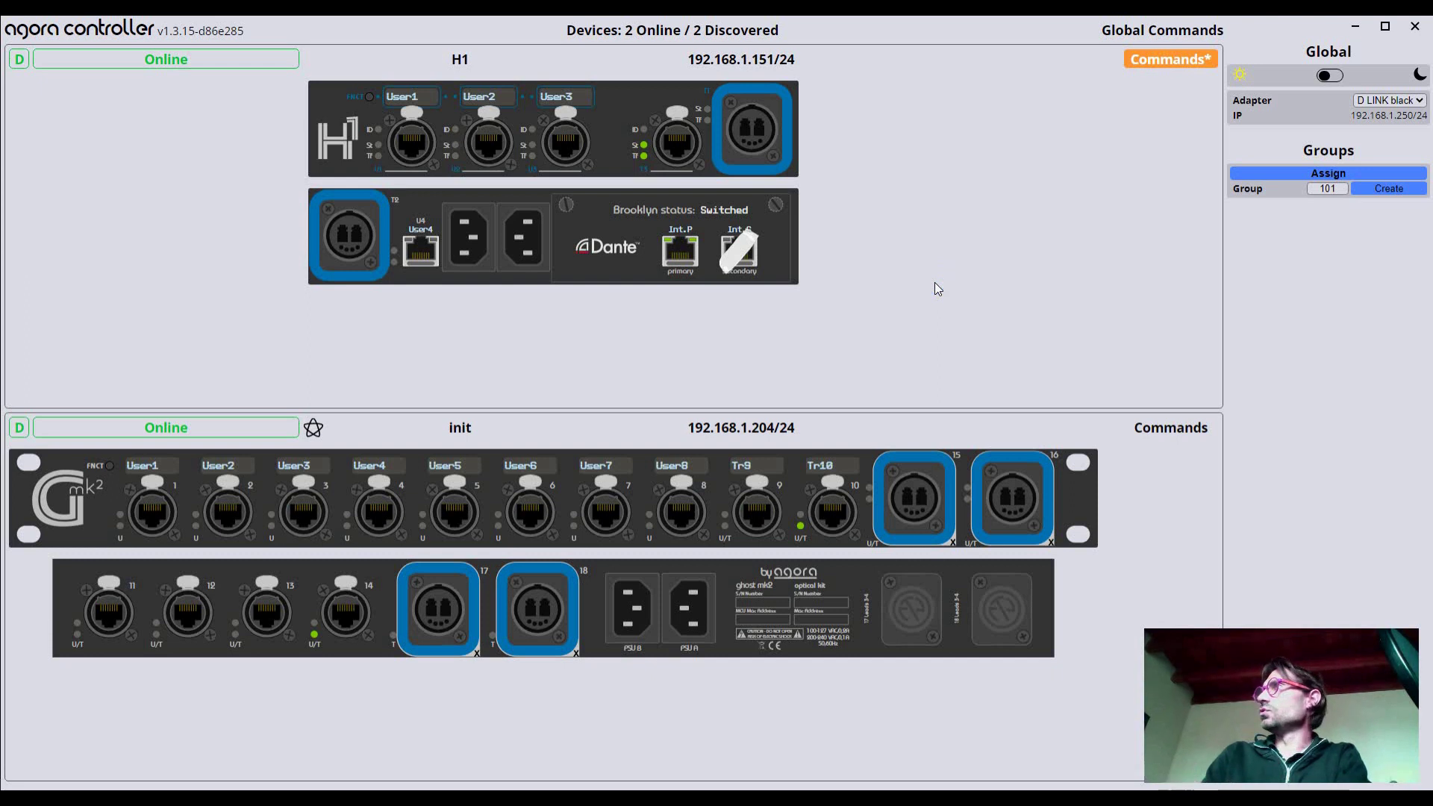
right_click(1225, 111)
left_click(1329, 75)
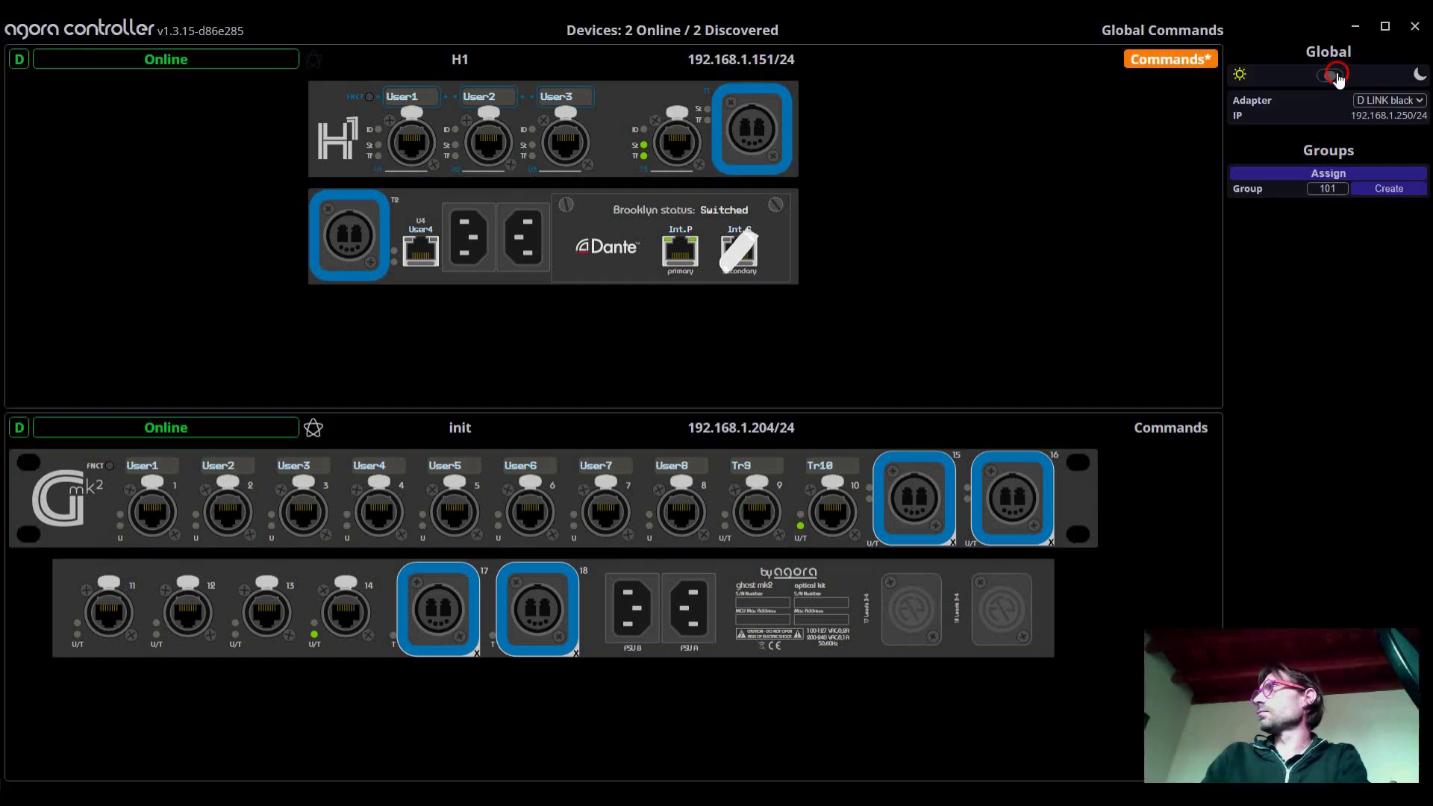
left_click(856, 263)
left_click(941, 276)
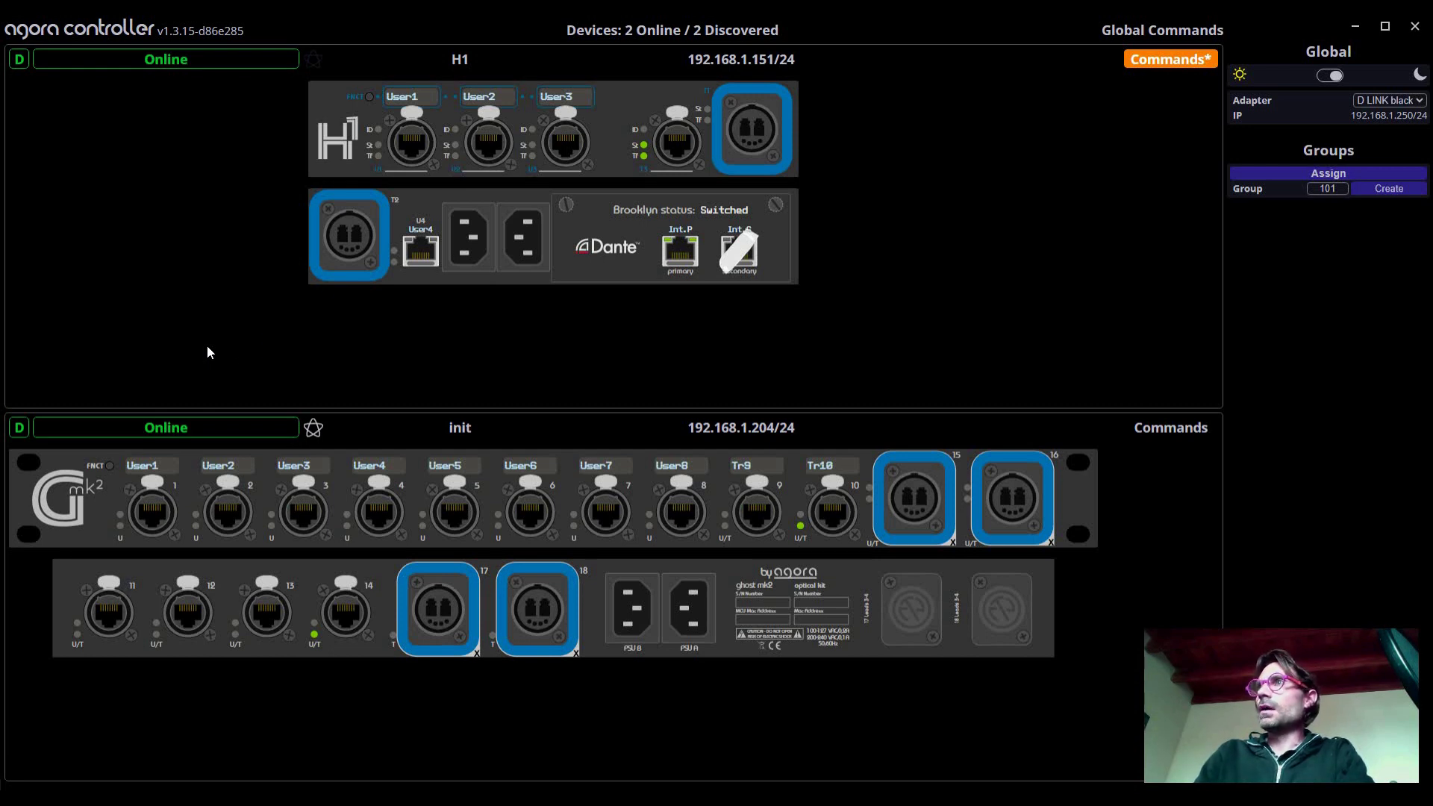
left_click(302, 361)
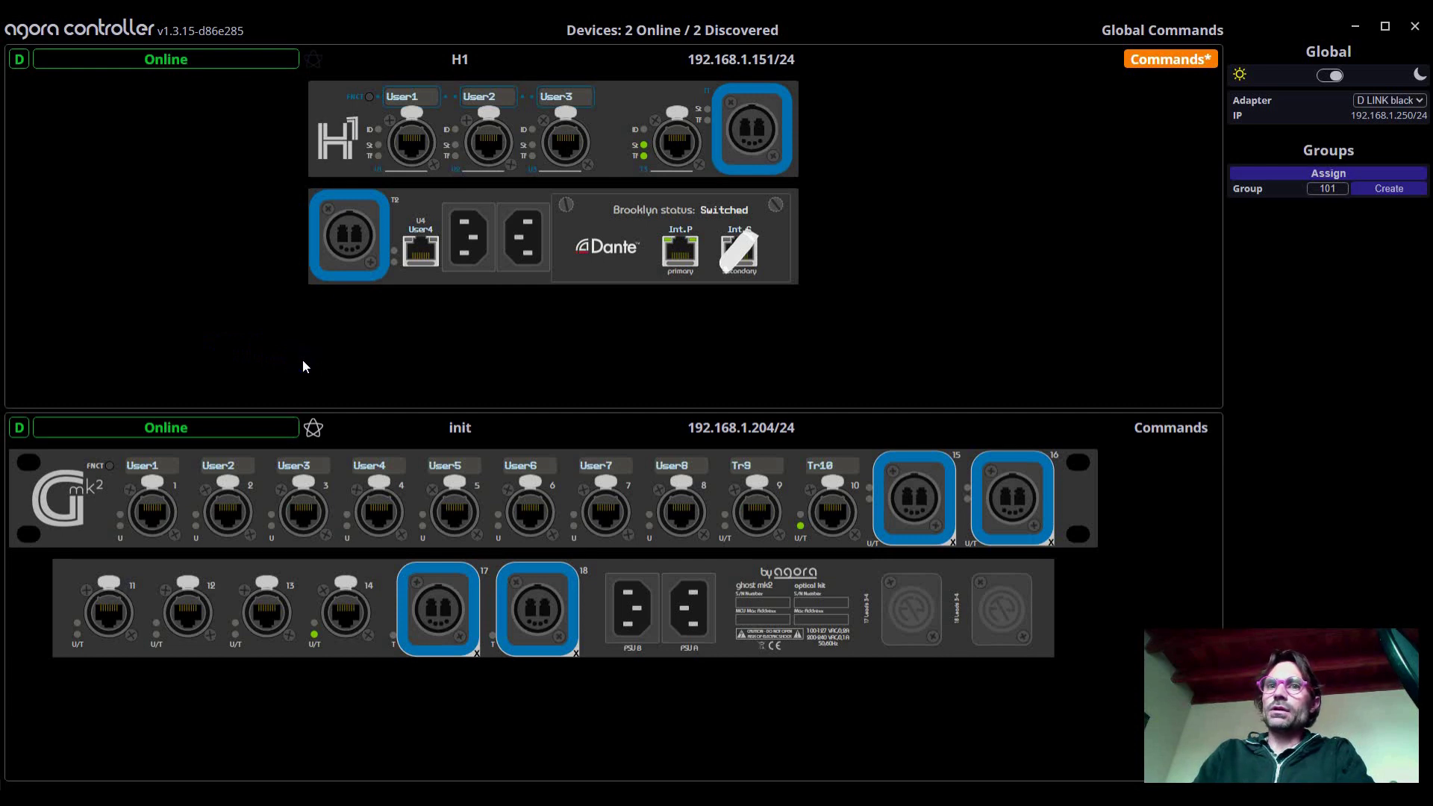